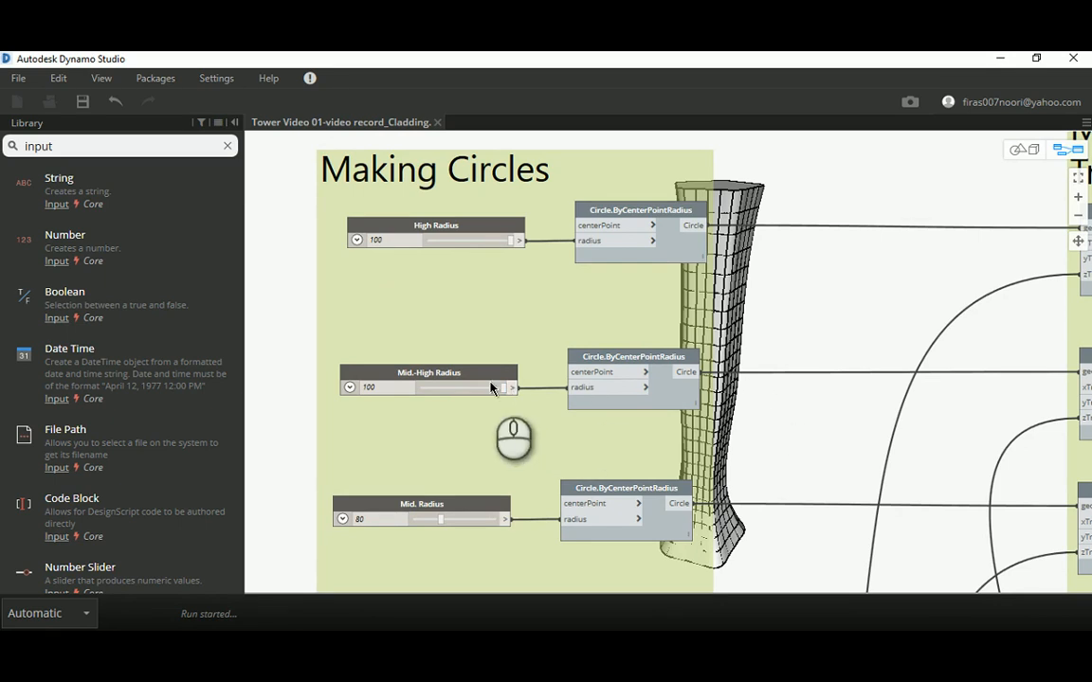
# Step: Set the Lower Radius slider to 110 and the Mid. Low Radius slider to 80 in the Making Circles group
pyautogui.click(780, 371)
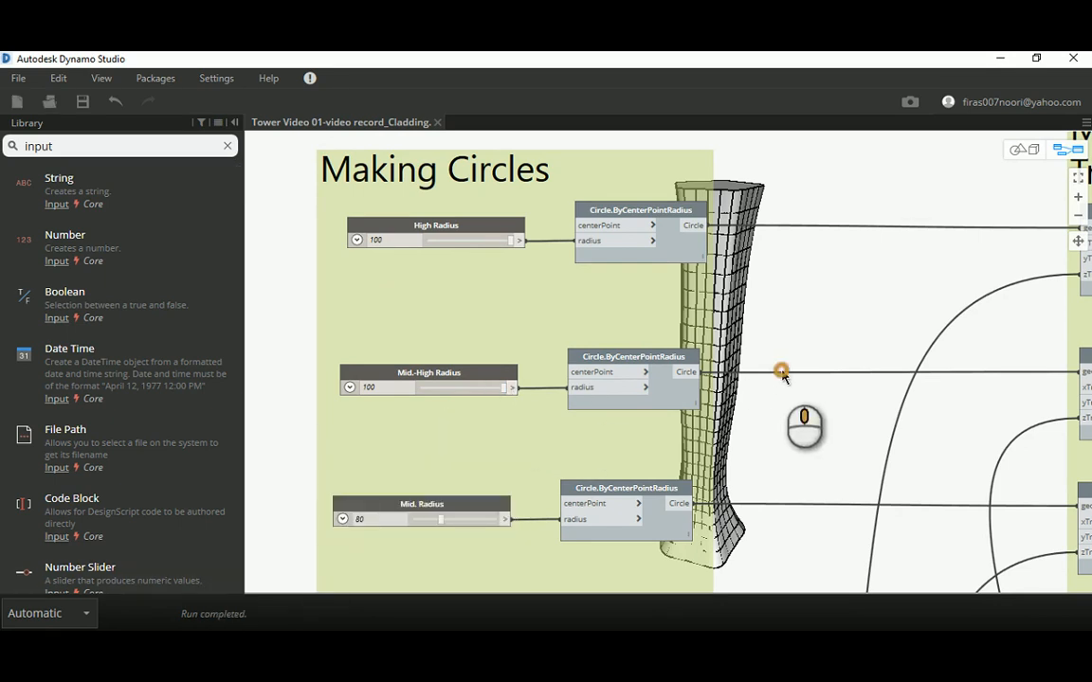
pyautogui.moveTo(783, 377); pyautogui.dragTo(762, 290, button='middle')
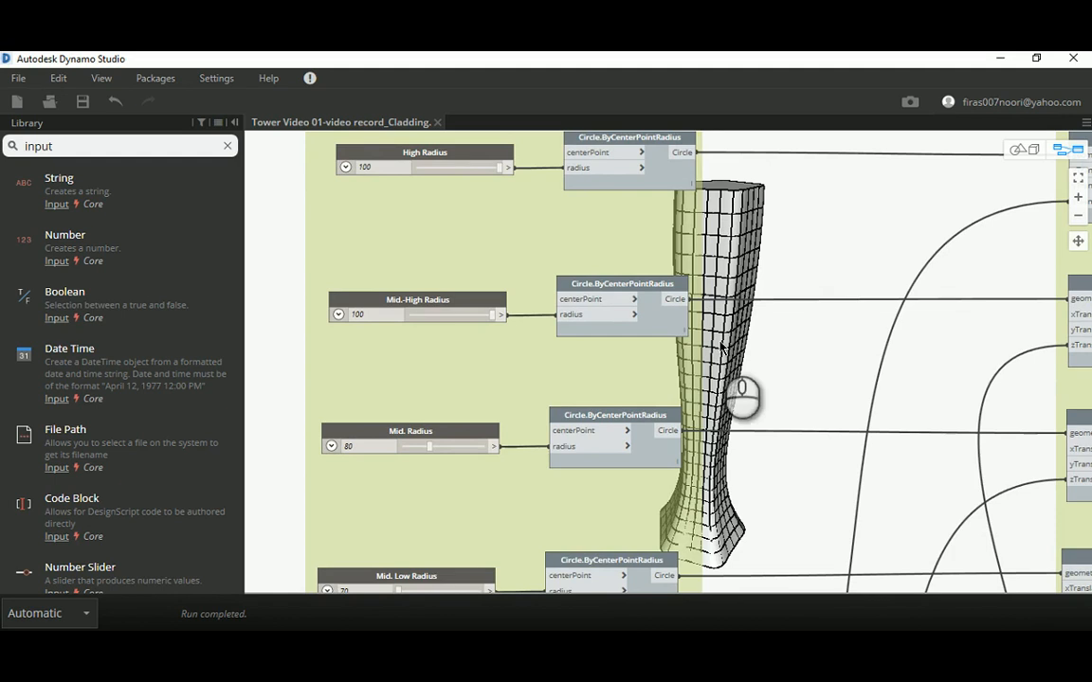
pyautogui.moveTo(751, 537); pyautogui.dragTo(746, 283, button='middle')
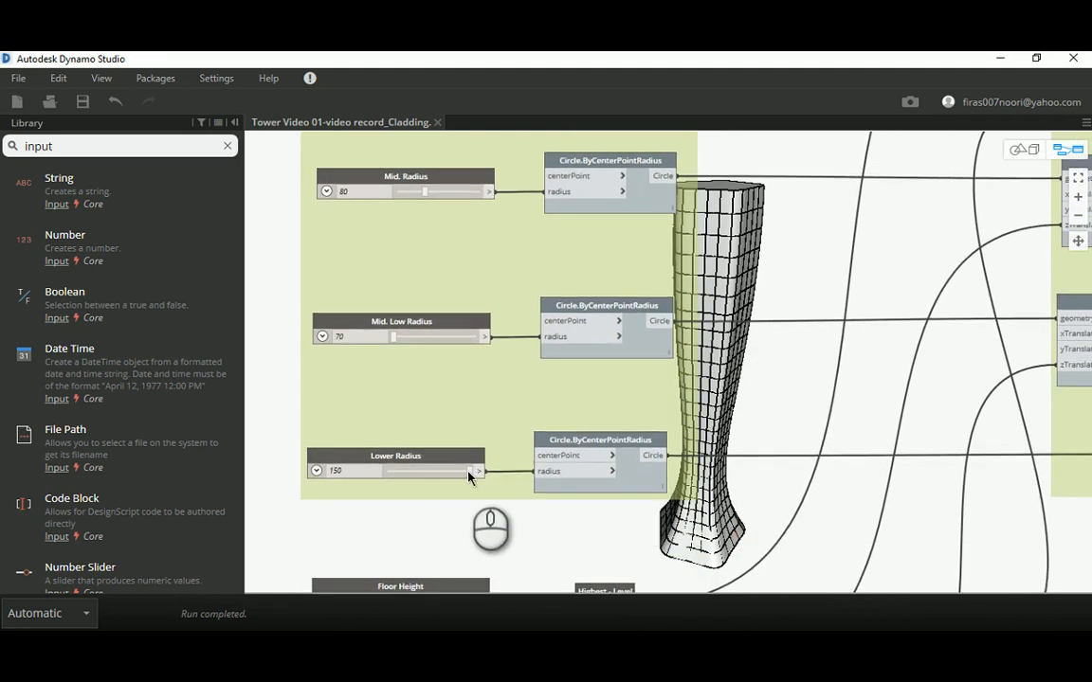
pyautogui.moveTo(469, 474); pyautogui.dragTo(429, 474)
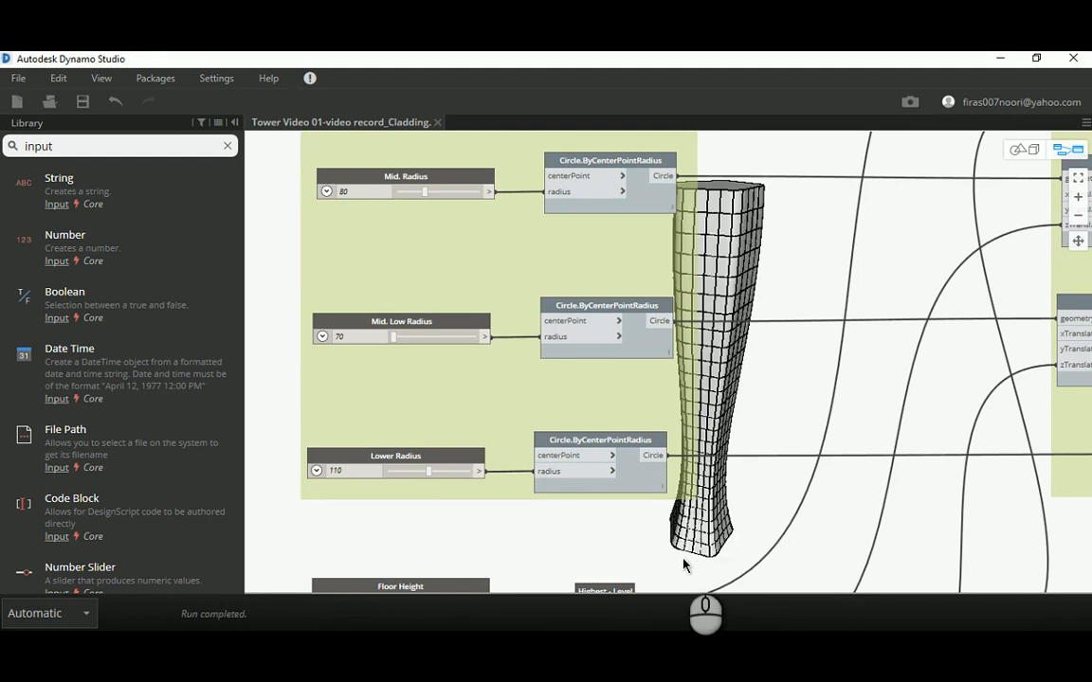
pyautogui.click(410, 339)
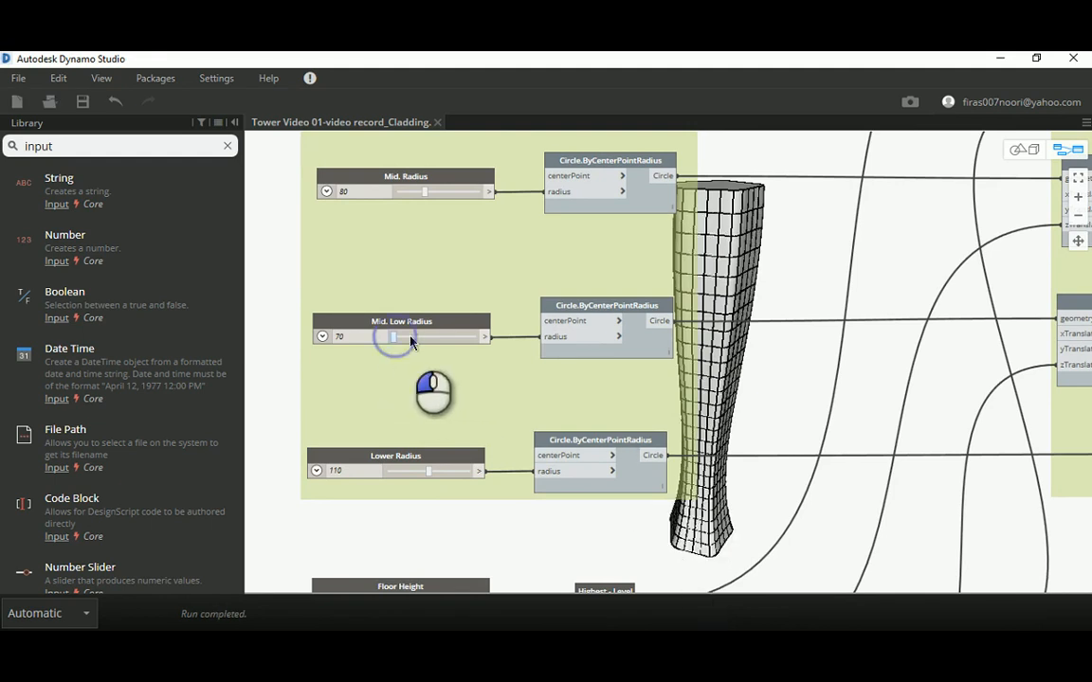
pyautogui.moveTo(410, 339); pyautogui.dragTo(420, 337)
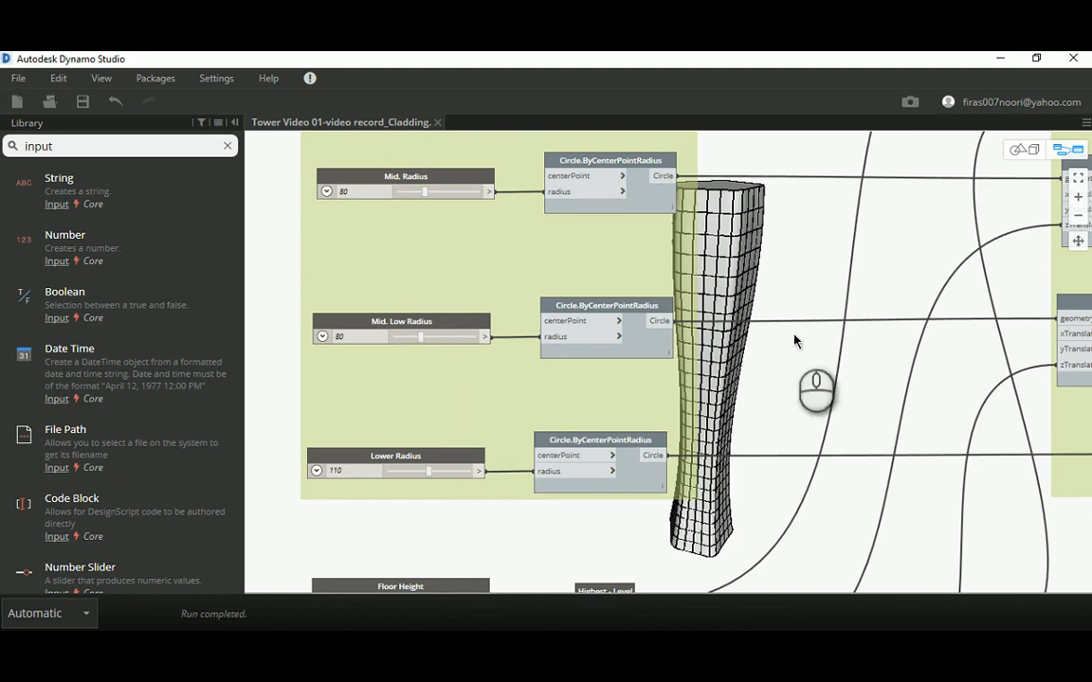
# Step: Reduce the High Radius slider in the Making Circles group to 90 and finally to 70
pyautogui.moveTo(845, 280); pyautogui.dragTo(823, 410, button='middle')
pyautogui.scroll(-4, 774, 329)
pyautogui.moveTo(773, 329); pyautogui.dragTo(773, 387, button='middle')
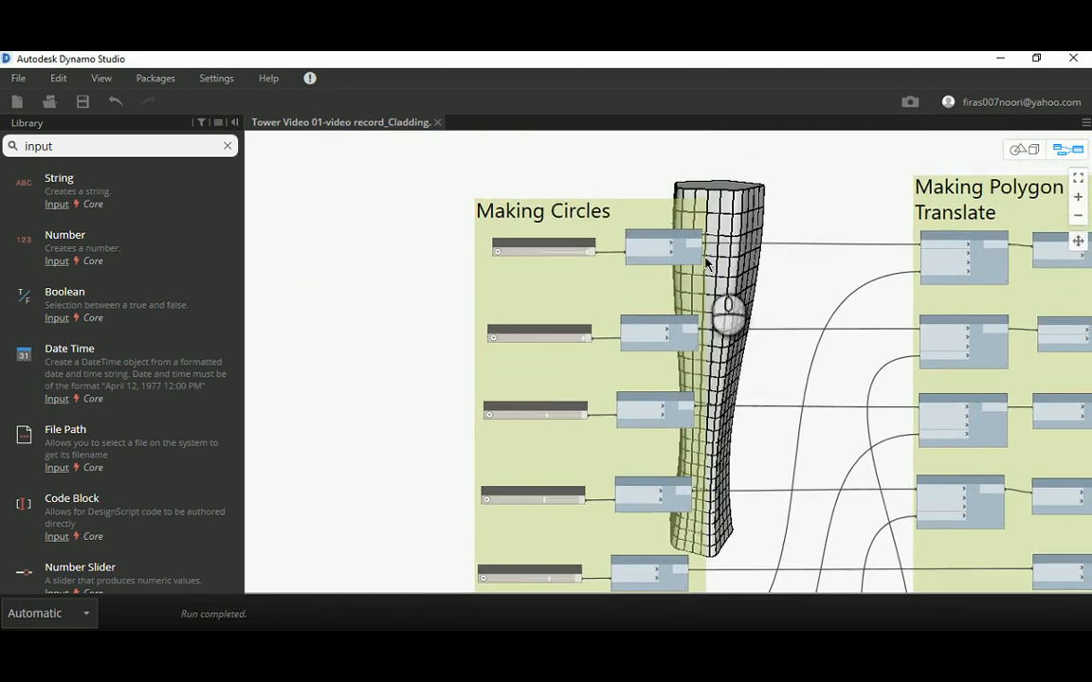
pyautogui.moveTo(807, 360); pyautogui.dragTo(731, 359, button='middle')
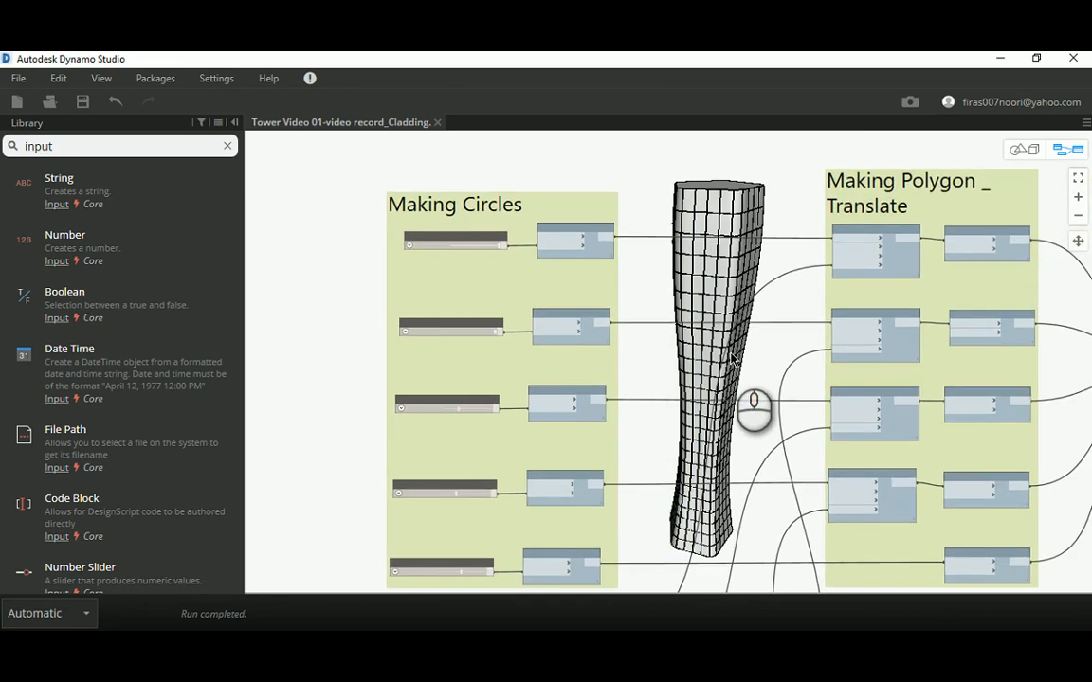
pyautogui.scroll(2, 700, 241)
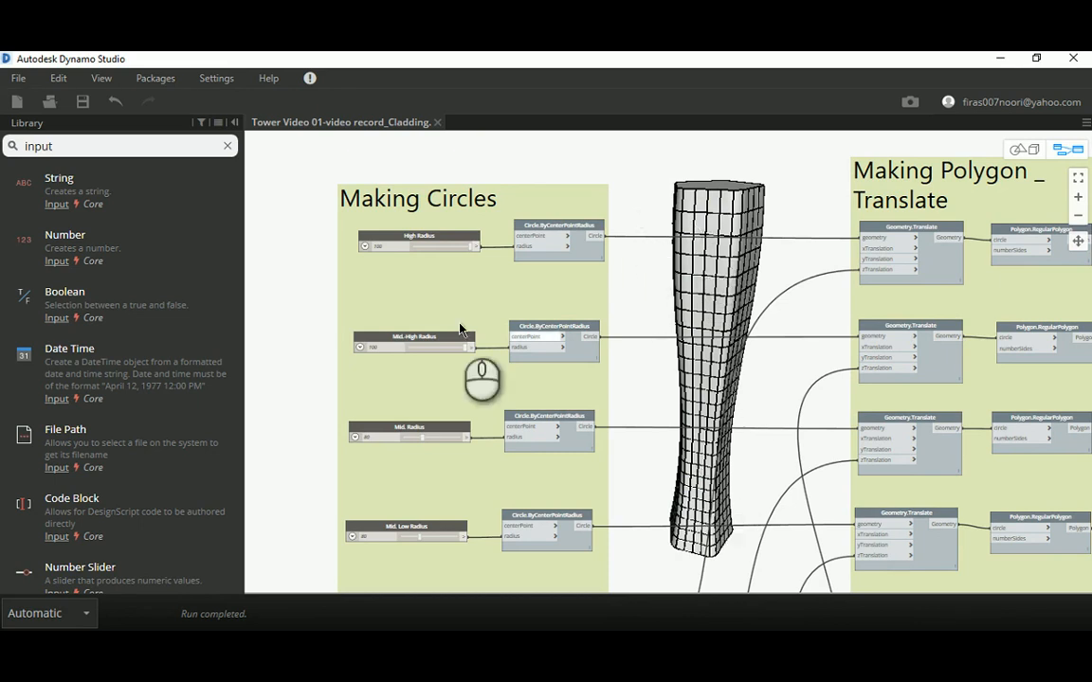
pyautogui.scroll(2, 319, 261)
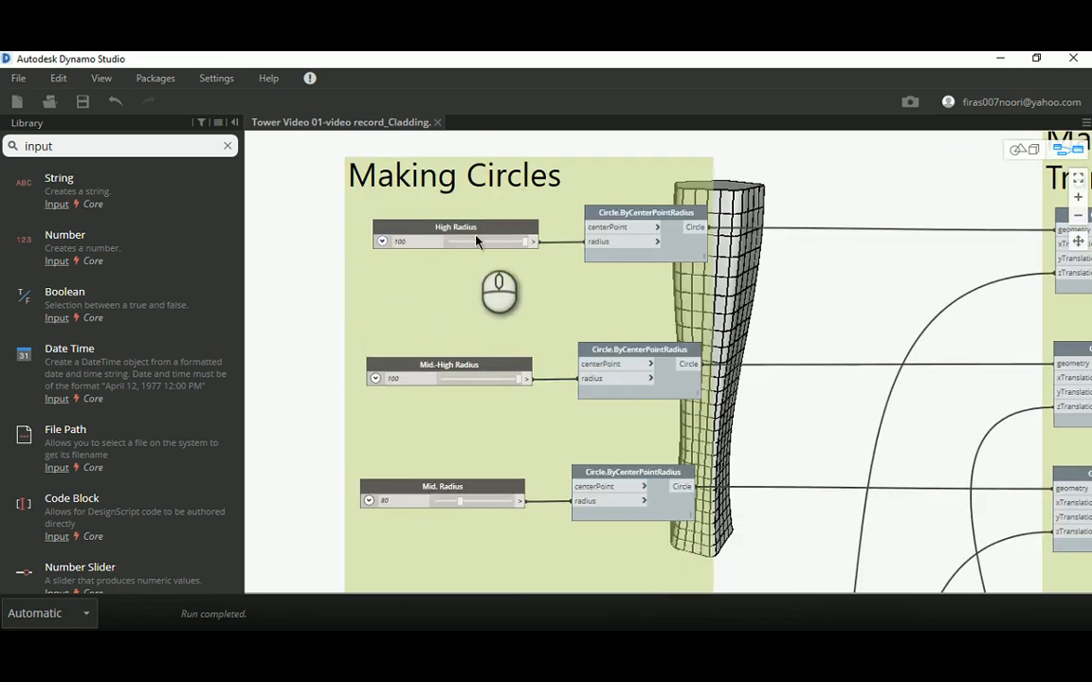
pyautogui.moveTo(524, 241); pyautogui.dragTo(500, 242)
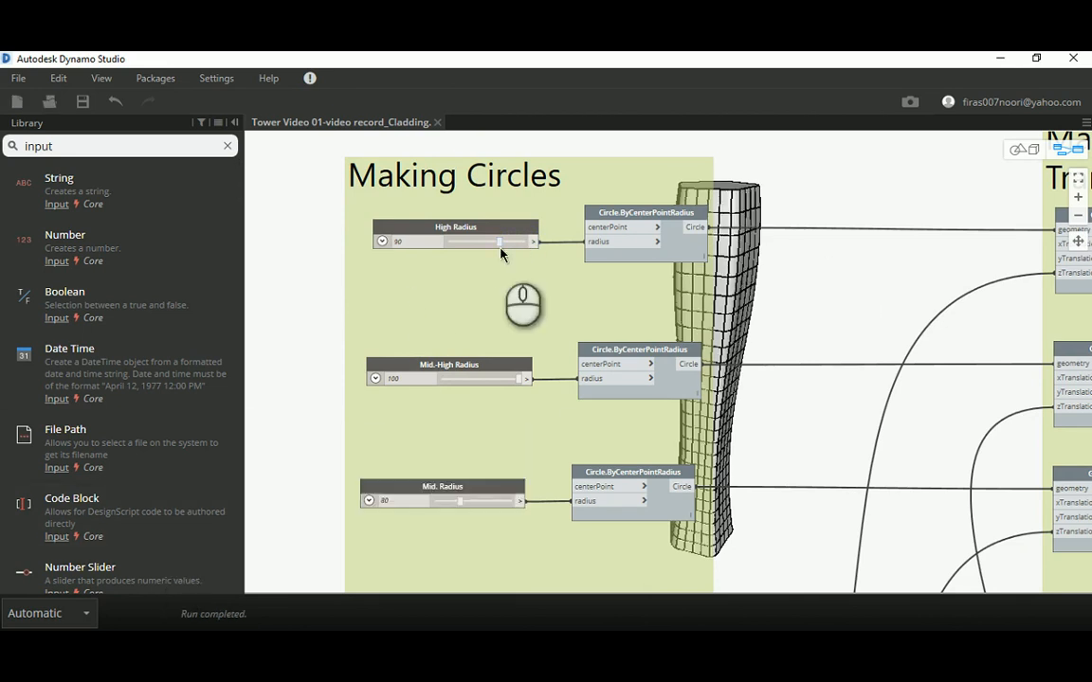
pyautogui.moveTo(499, 243); pyautogui.dragTo(448, 242)
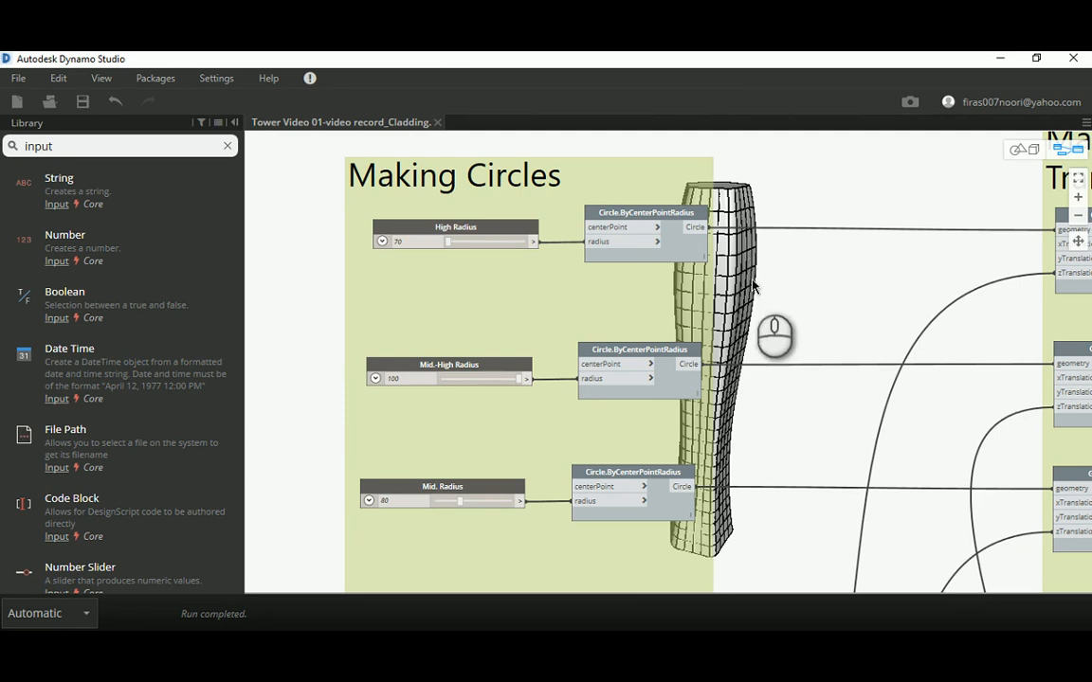
pyautogui.moveTo(902, 409); pyautogui.dragTo(860, 409, button='middle')
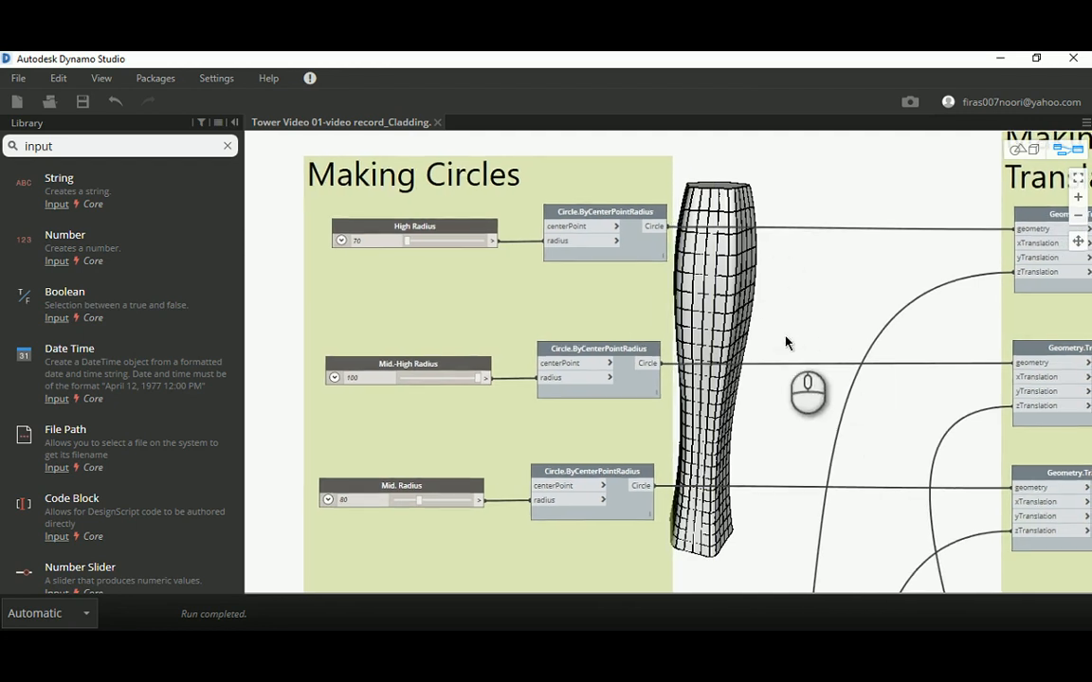
pyautogui.moveTo(850, 338); pyautogui.dragTo(839, 338, button='middle')
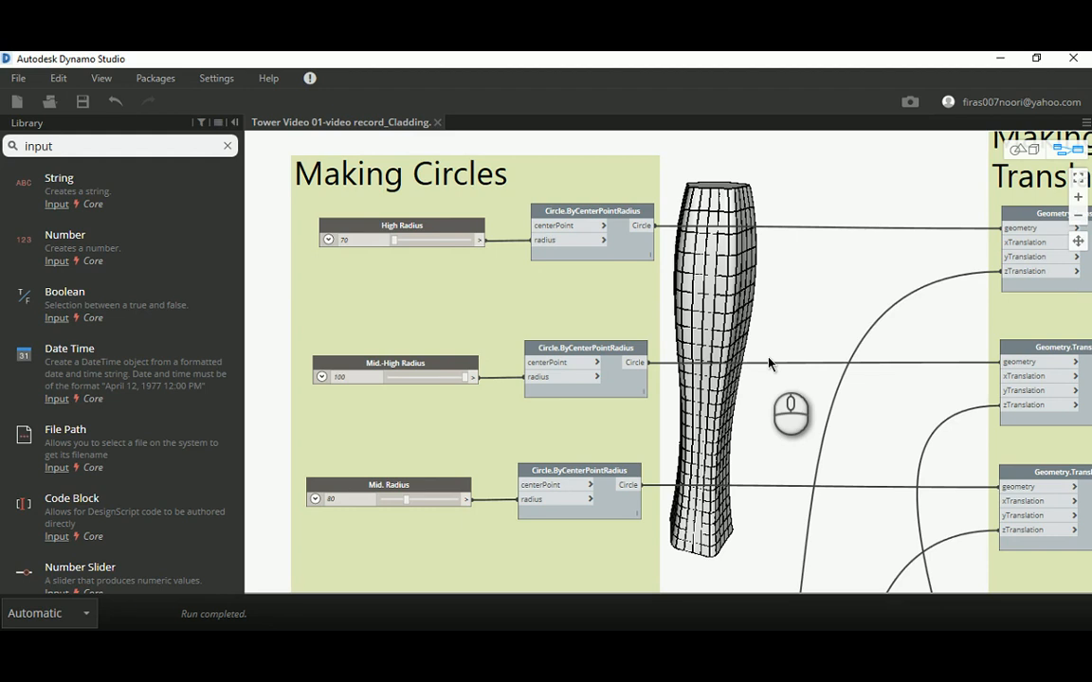
pyautogui.moveTo(811, 368); pyautogui.dragTo(777, 355, button='middle')
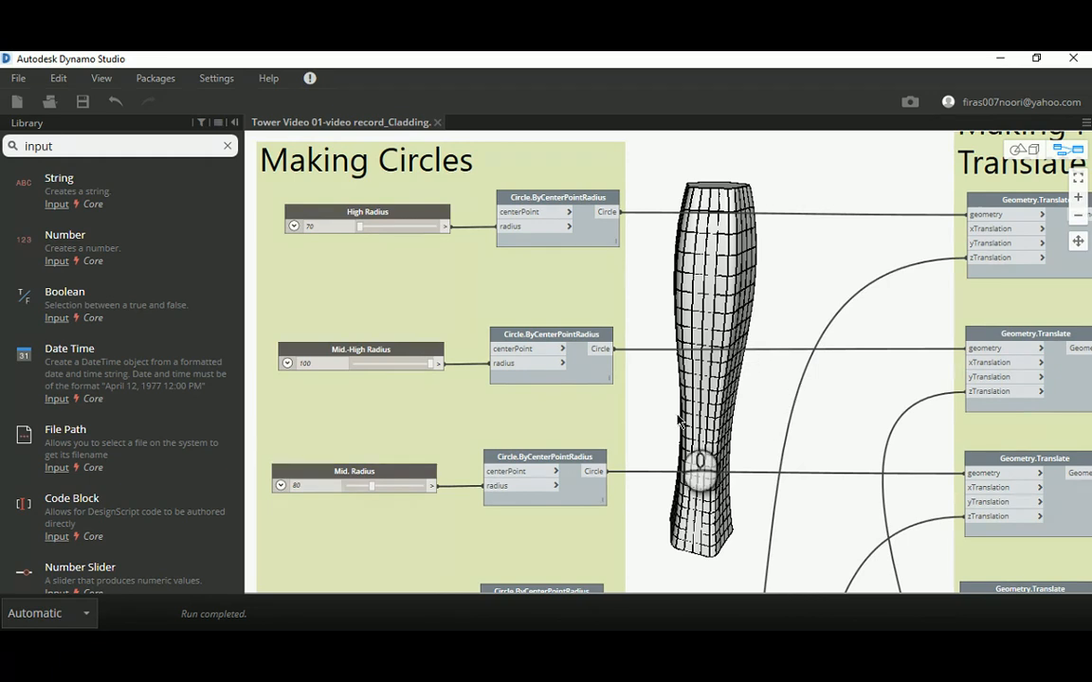
# Step: Switch to the browser and bring up the Tower 3 study in Project Fractal to view its inputs and design options
pyautogui.click(348, 654)
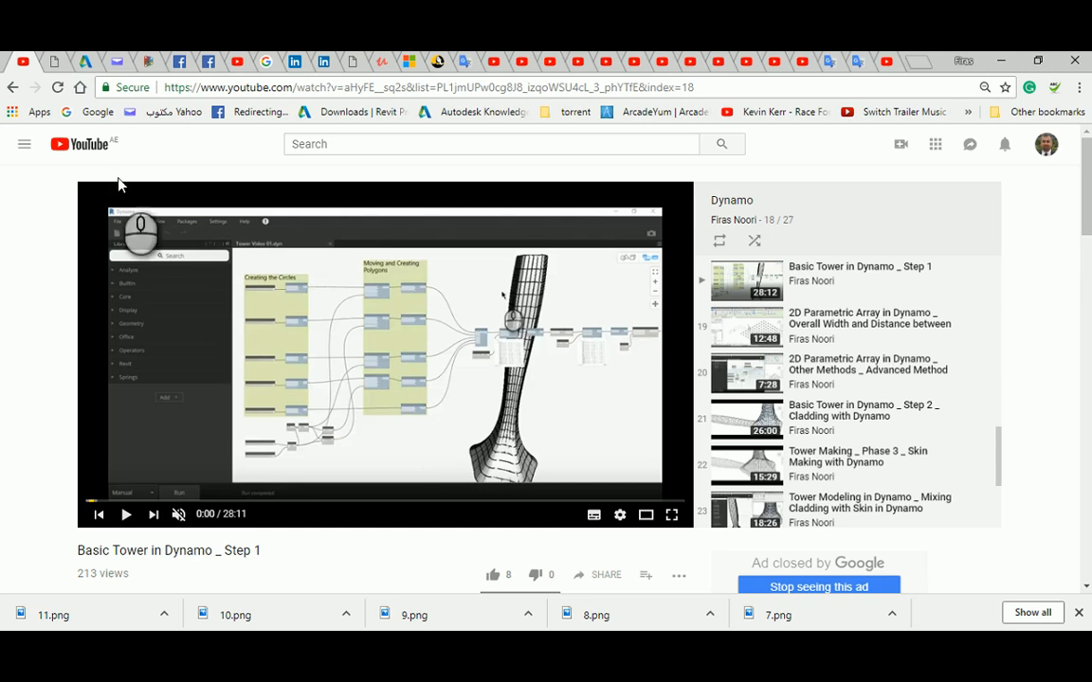
pyautogui.click(55, 66)
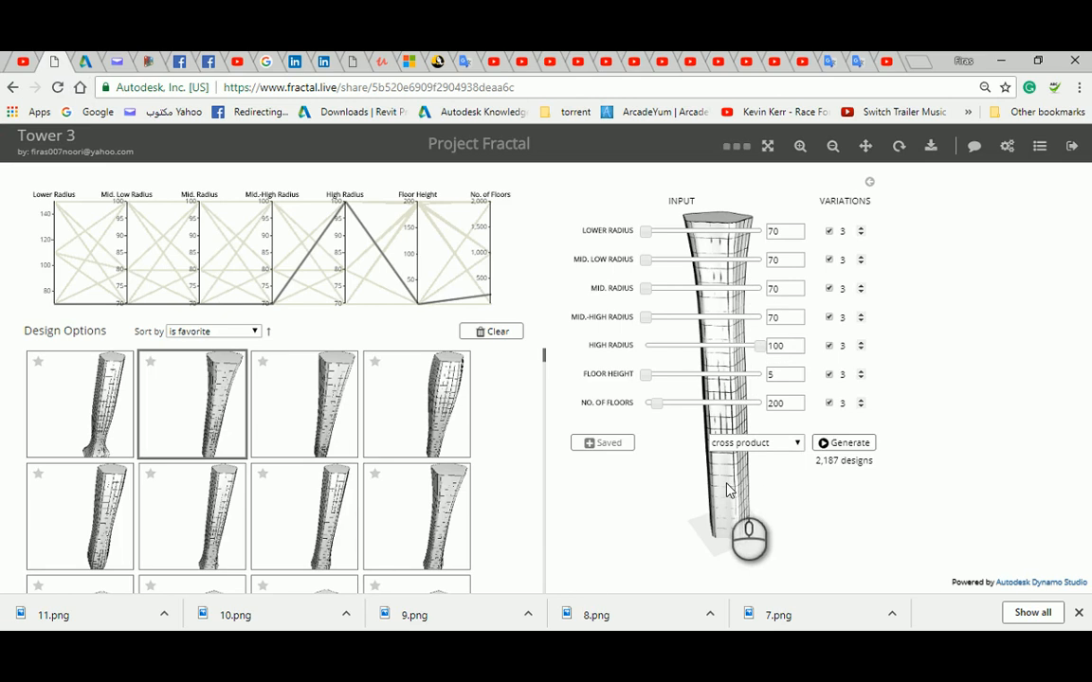
pyautogui.moveTo(728, 489); pyautogui.dragTo(649, 470)
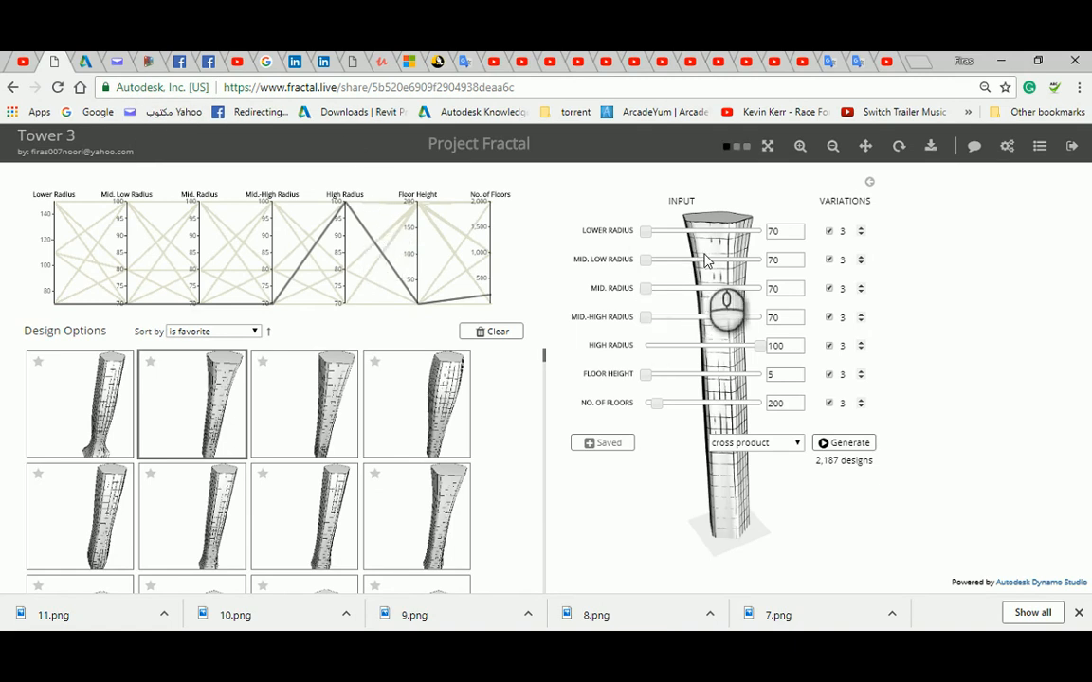
# Step: Return to Dynamo Studio and review the radius sliders in the Making Circles group
pyautogui.click(24, 61)
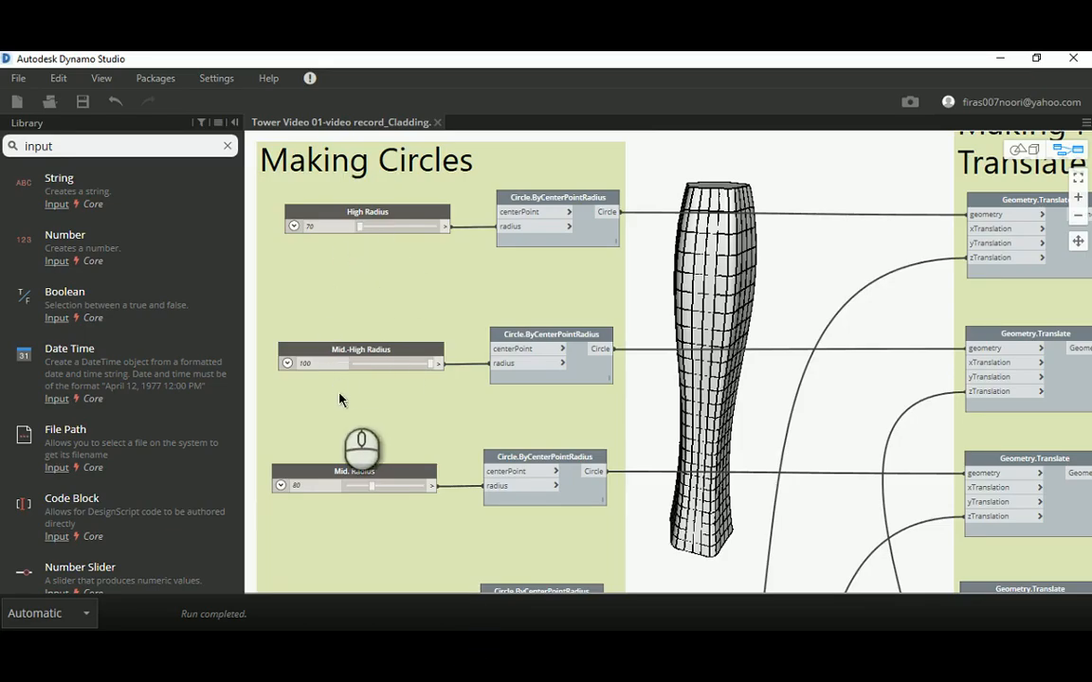
pyautogui.moveTo(342, 393); pyautogui.dragTo(418, 229, button='middle')
pyautogui.moveTo(443, 389); pyautogui.dragTo(426, 463, button='middle')
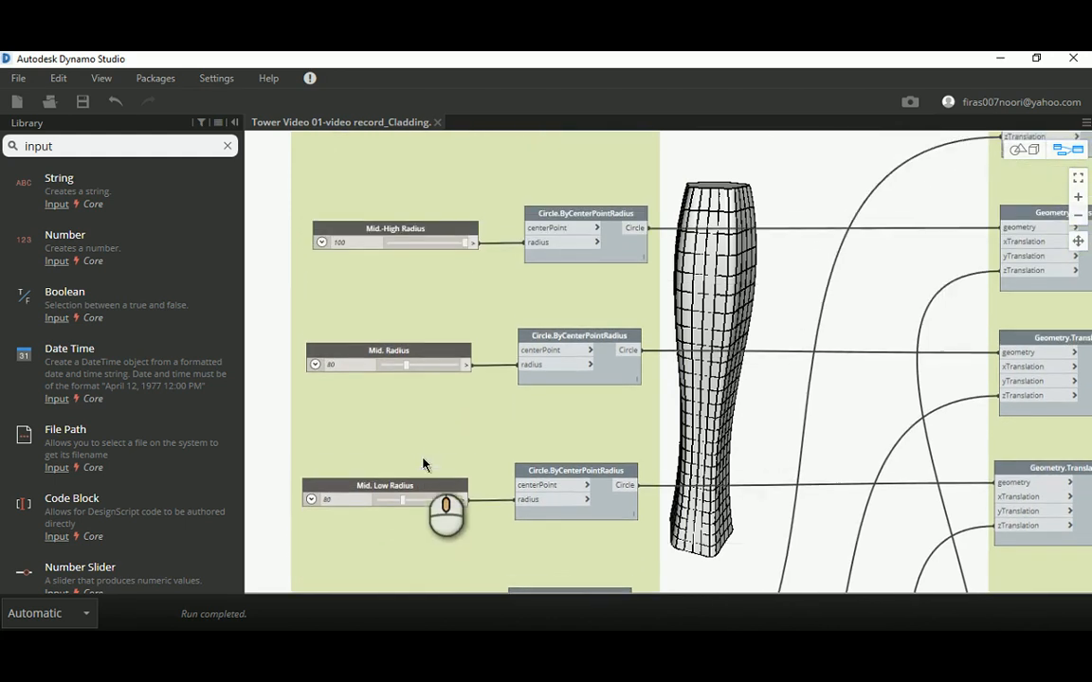
pyautogui.moveTo(420, 229); pyautogui.dragTo(409, 320, button='middle')
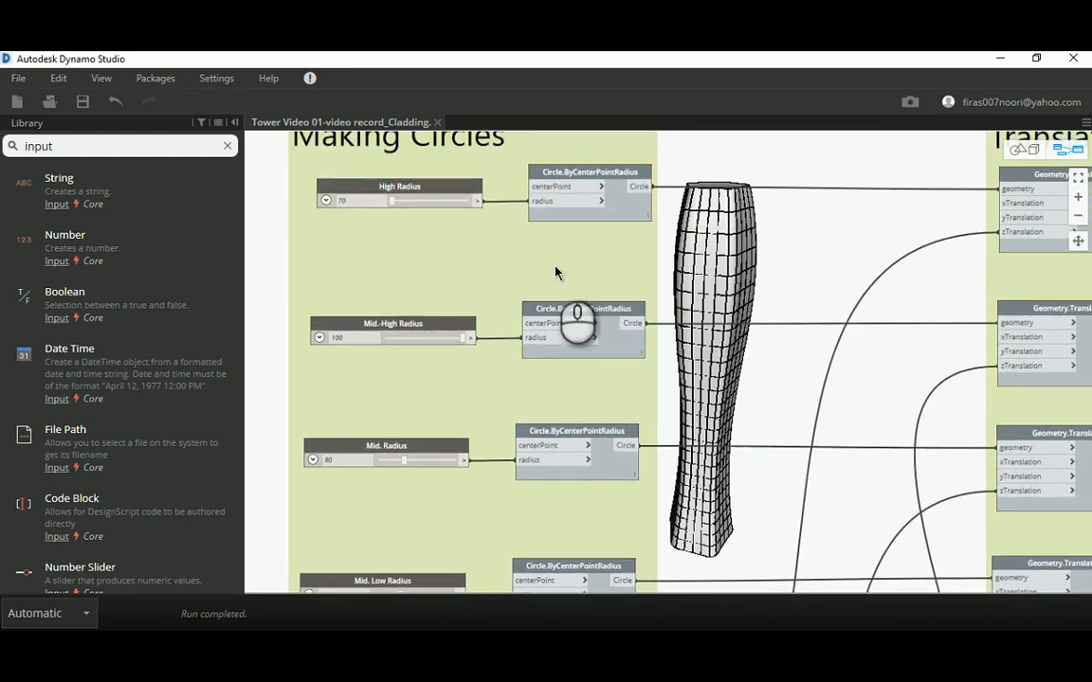
pyautogui.scroll(-3, 429, 388)
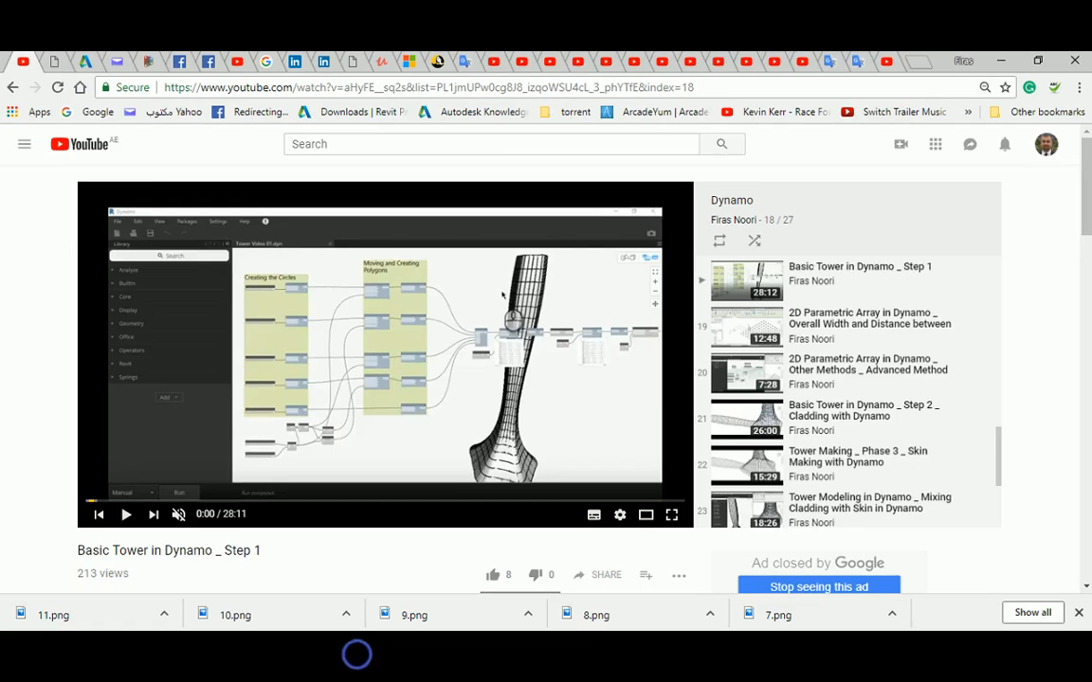
# Step: Switch back to the Tower 3 study in Project Fractal and preview four design options from the first two rows
pyautogui.click(54, 61)
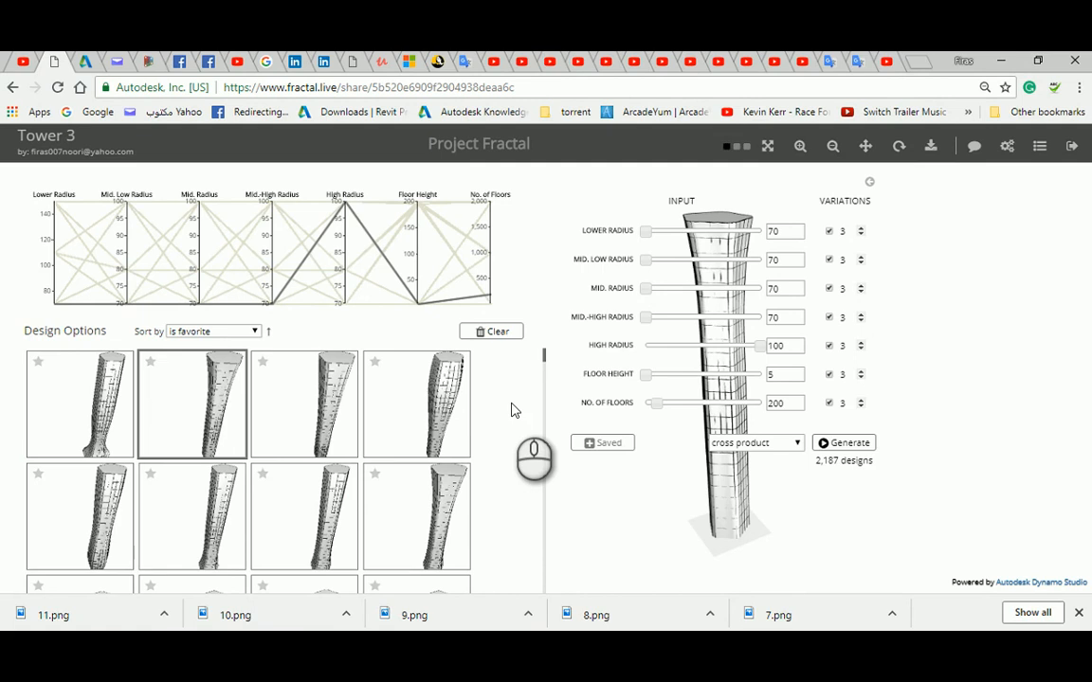
pyautogui.click(91, 405)
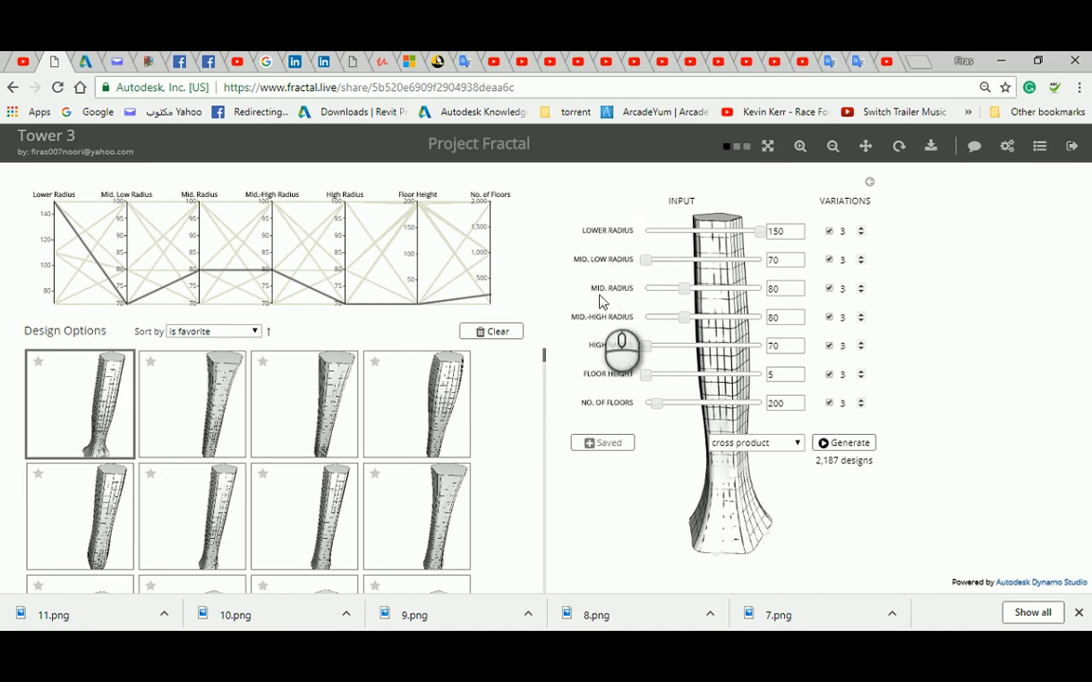
pyautogui.click(212, 416)
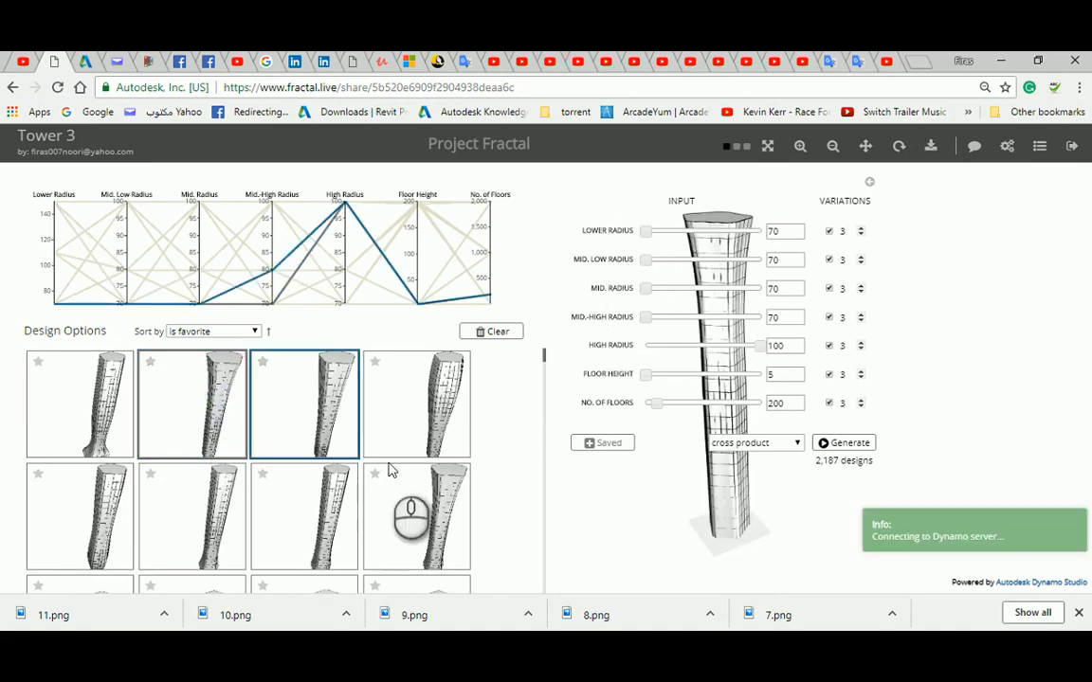
pyautogui.click(445, 512)
pyautogui.click(319, 516)
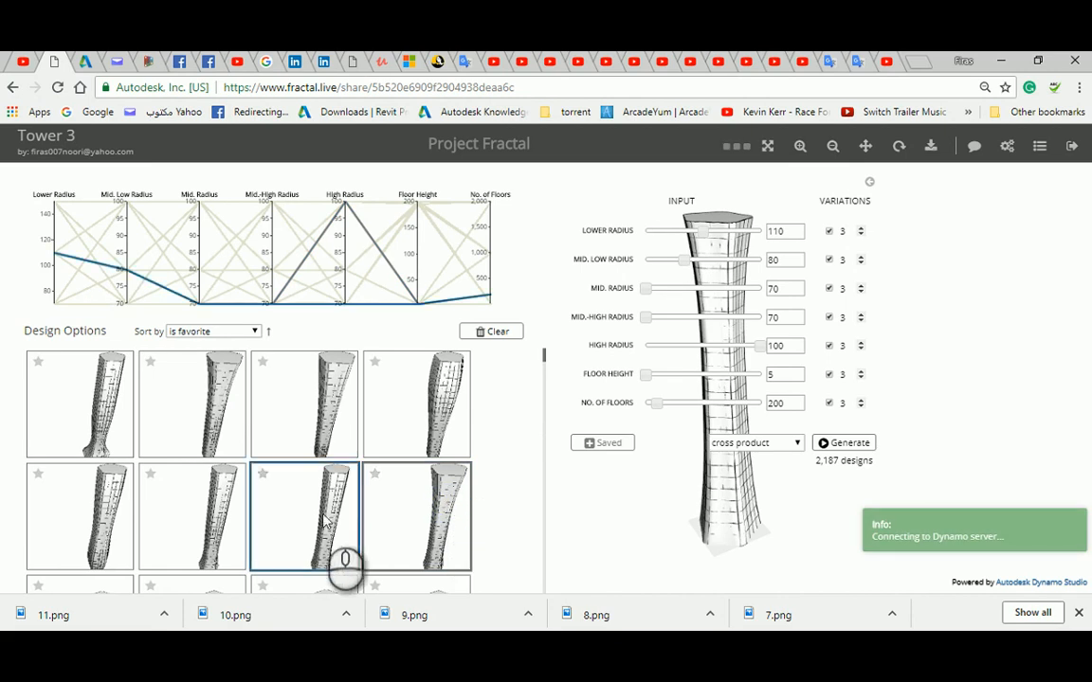
# Step: Preview five design options in the third and fourth rows, ending with the one with Lower Radius 110 and Mid. Low Radius 100
pyautogui.scroll(-1, 480, 474)
pyautogui.scroll(-1, 481, 474)
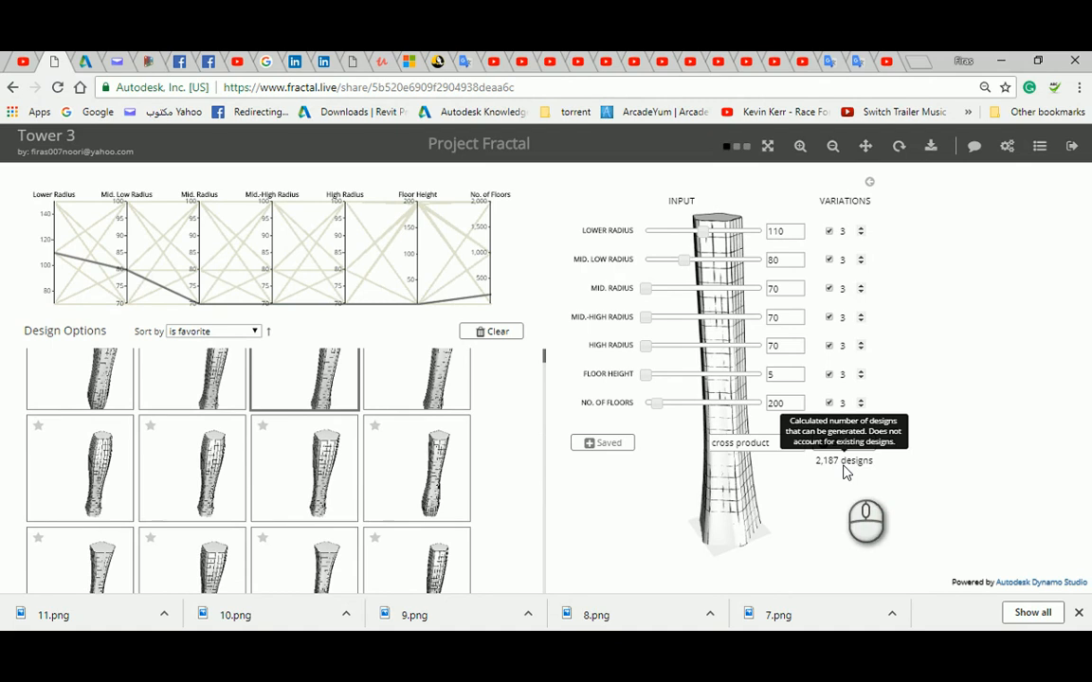
pyautogui.click(220, 472)
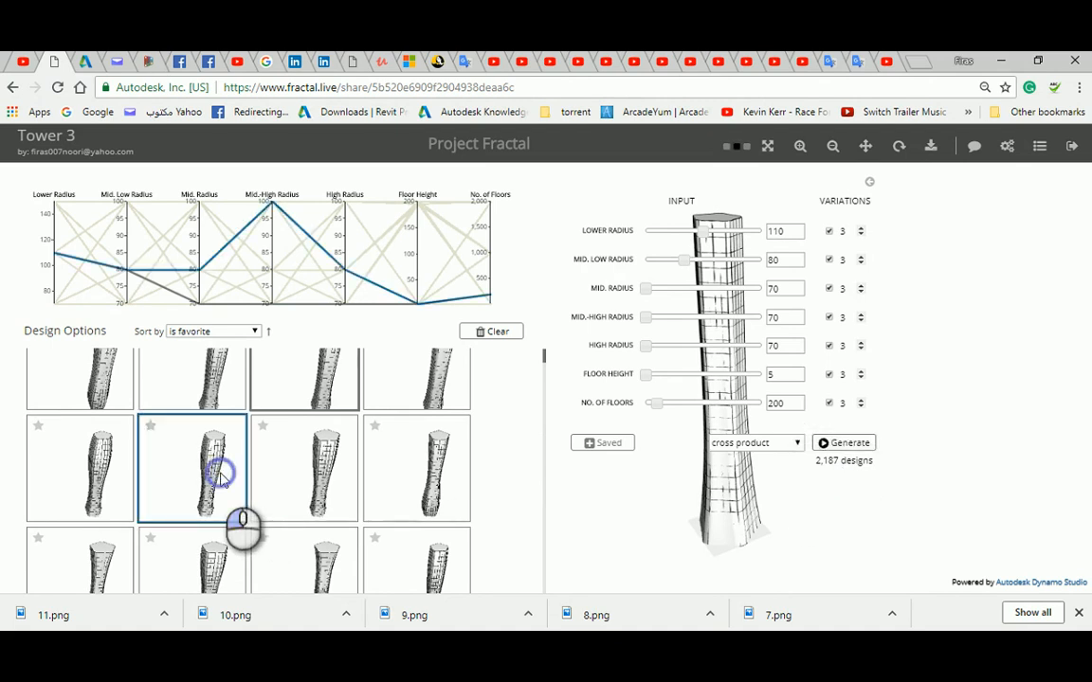
pyautogui.click(323, 471)
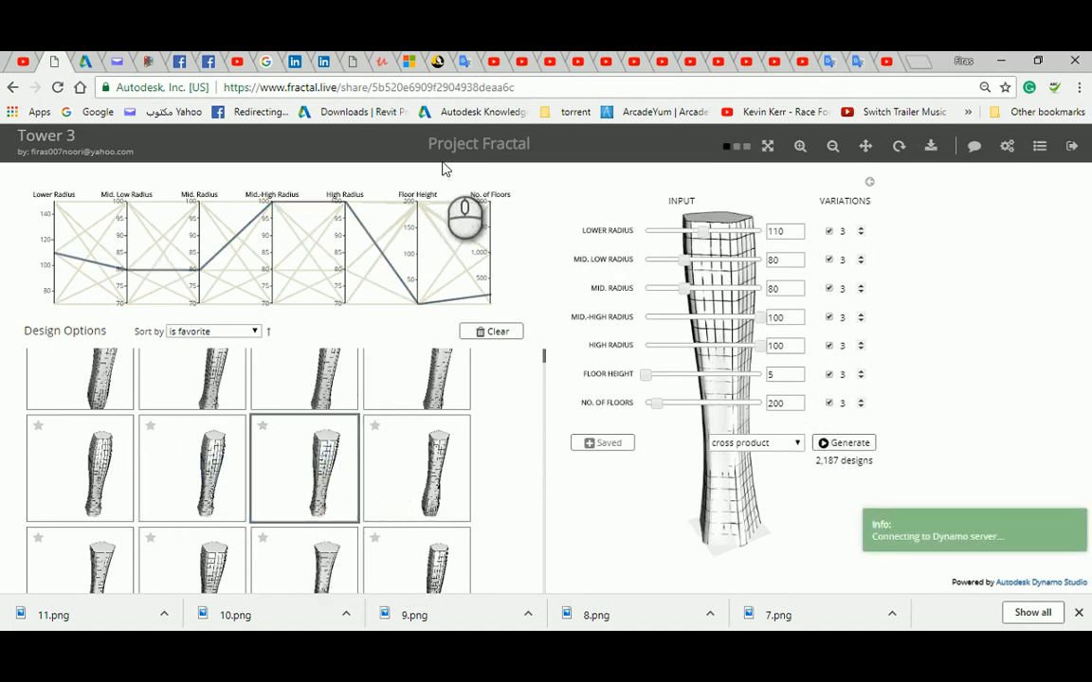
pyautogui.click(434, 562)
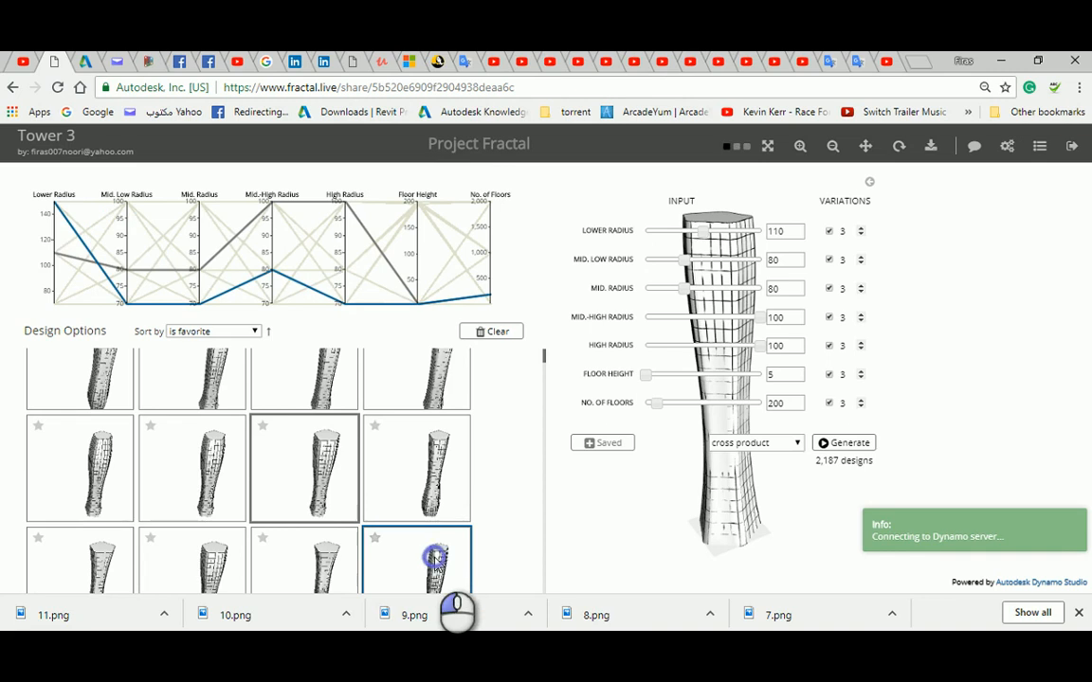
pyautogui.scroll(-1, 360, 463)
pyautogui.click(301, 523)
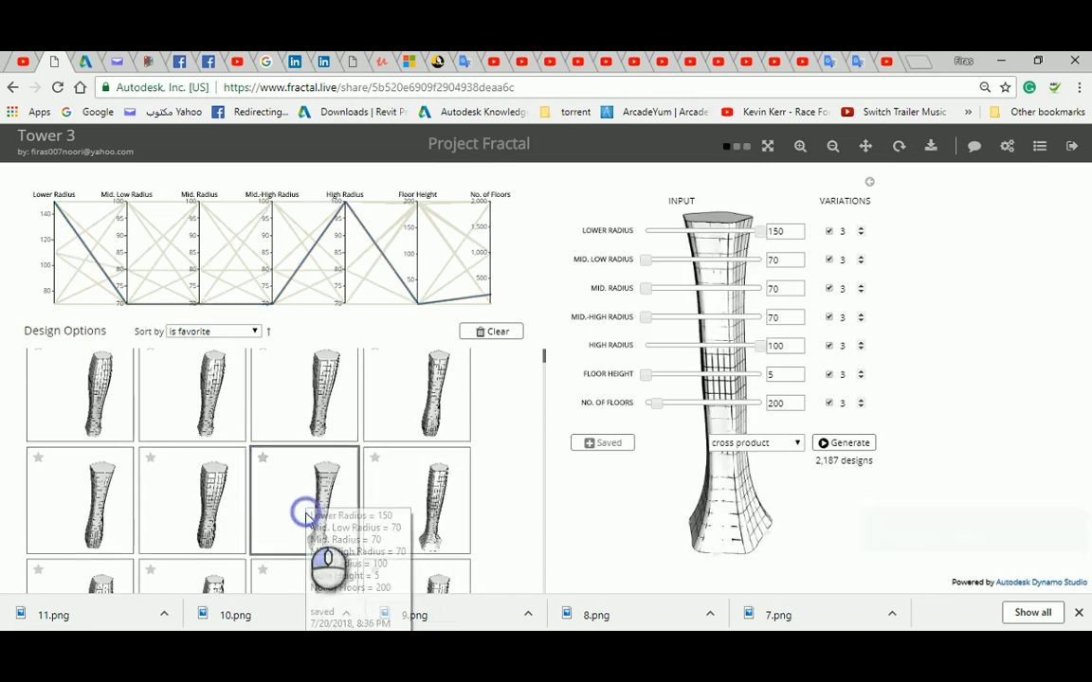
pyautogui.click(202, 502)
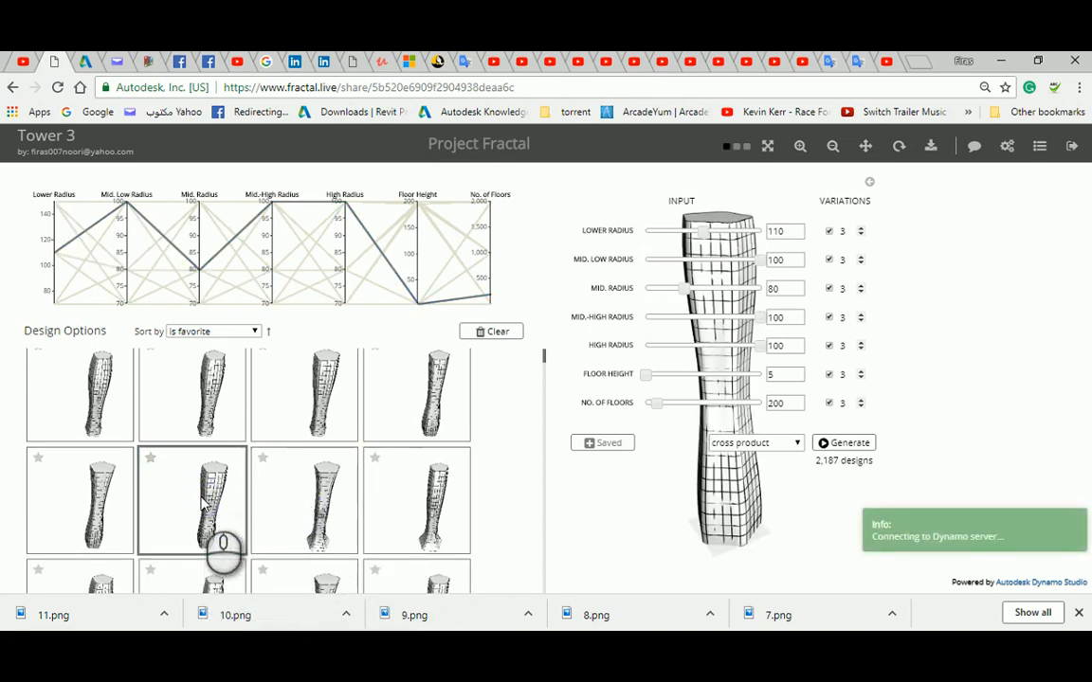
# Step: Preview four design options in the fifth and sixth rows, ending with the one with Lower Radius 70 and High Radius 80
pyautogui.scroll(-1, 218, 548)
pyautogui.click(104, 531)
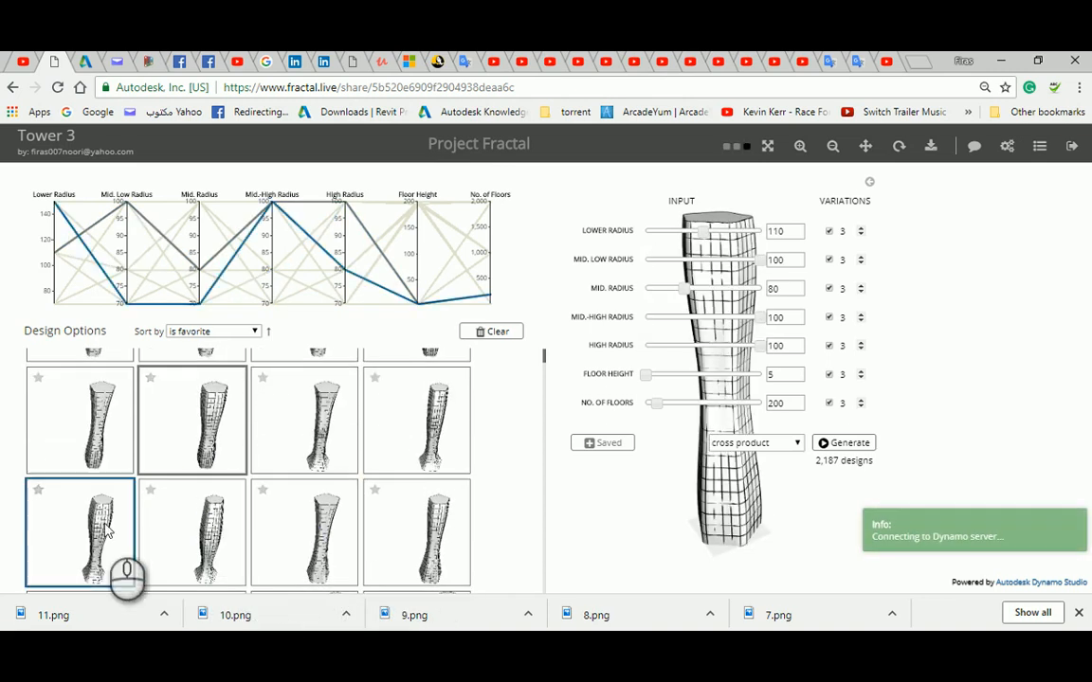
pyautogui.click(191, 542)
pyautogui.scroll(-1, 204, 545)
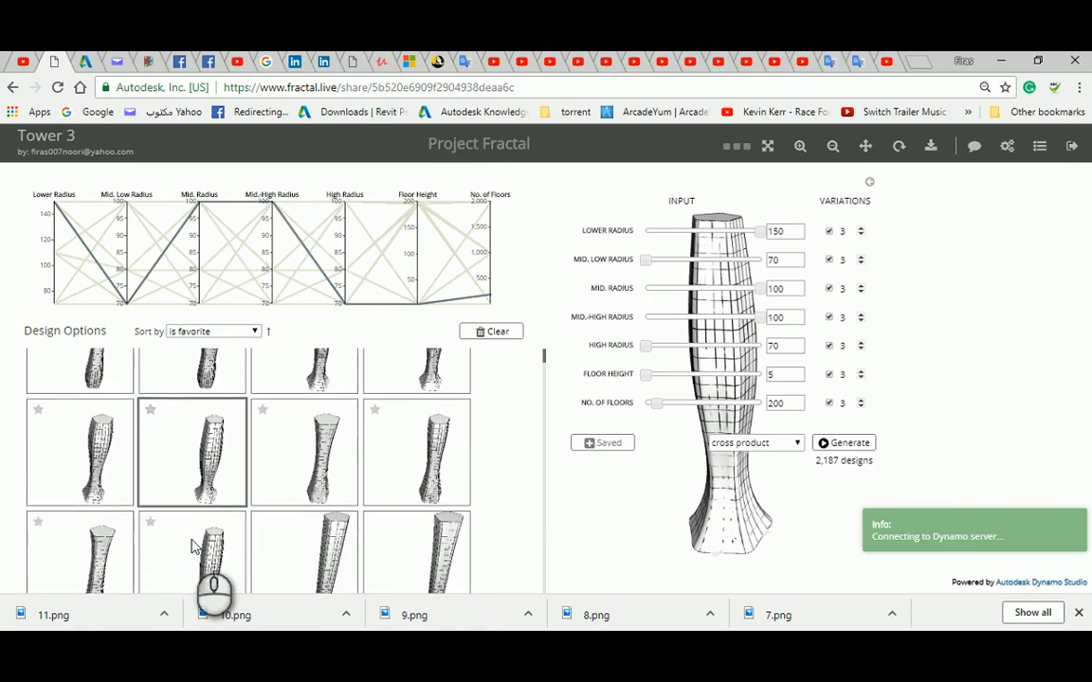
pyautogui.click(197, 500)
pyautogui.click(437, 482)
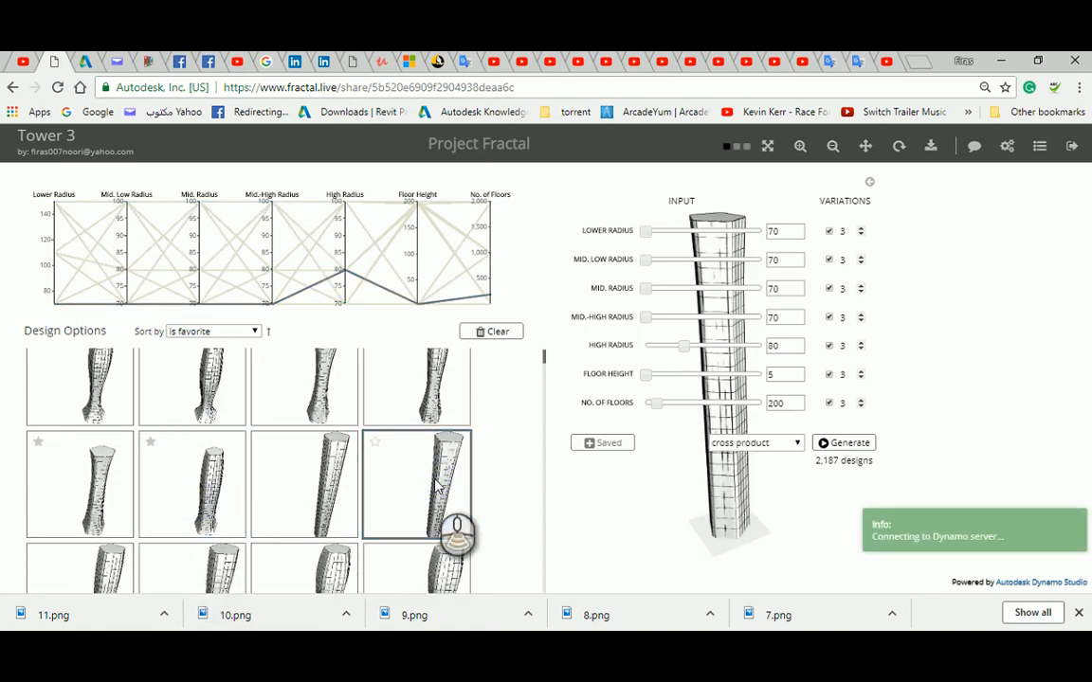
# Step: Preview several design options with Lower Radius 70 in the next two rows, ending with the one with Mid. Radius 80 and High Radius 70
pyautogui.scroll(-2, 441, 493)
pyautogui.click(431, 503)
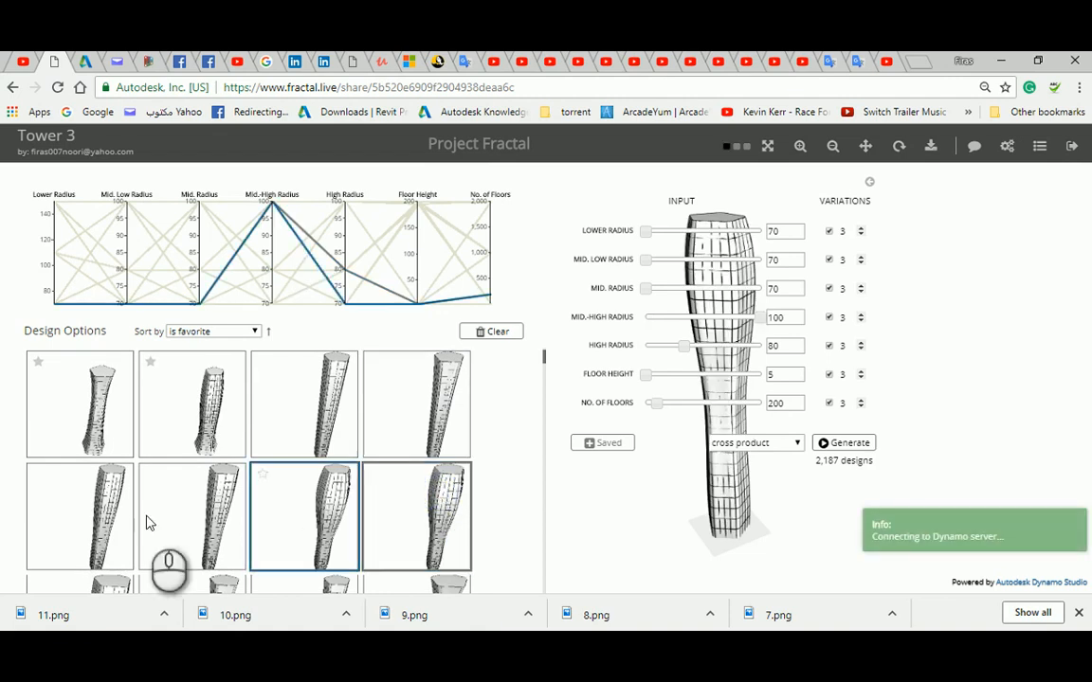
pyautogui.click(107, 512)
pyautogui.click(186, 497)
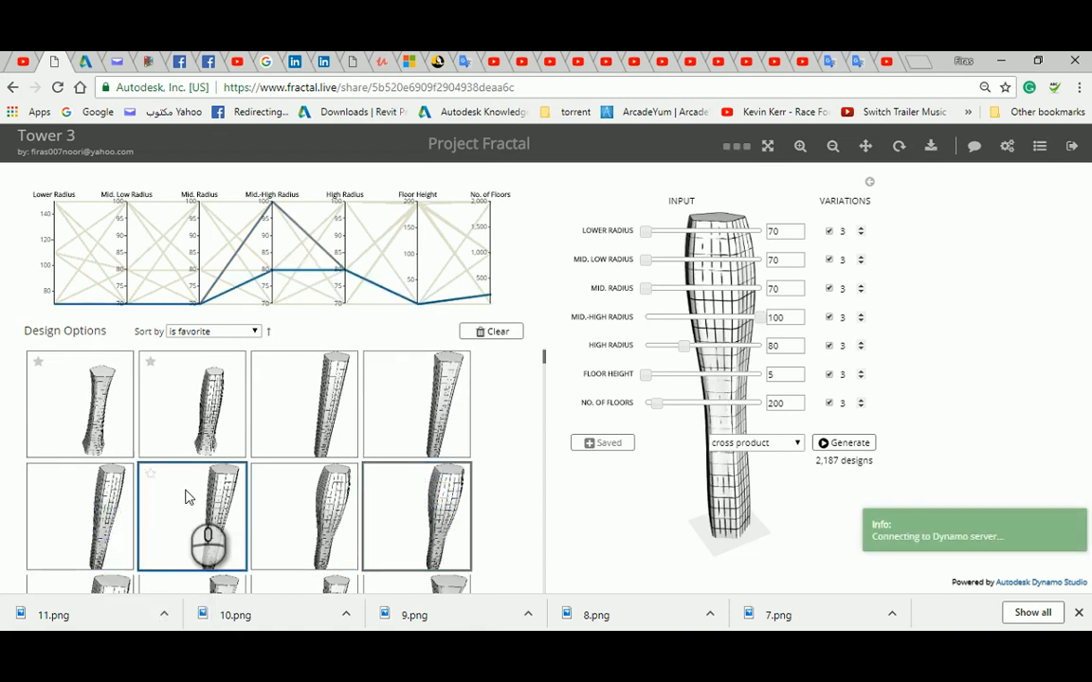
pyautogui.scroll(-1, 186, 497)
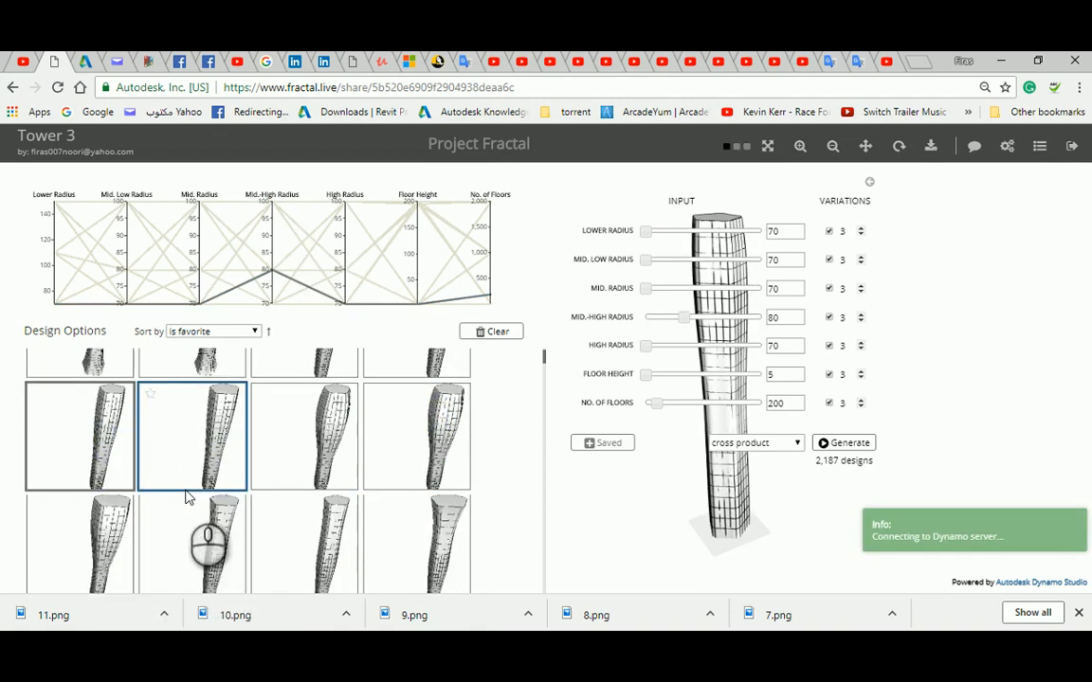
pyautogui.click(202, 531)
pyautogui.click(327, 530)
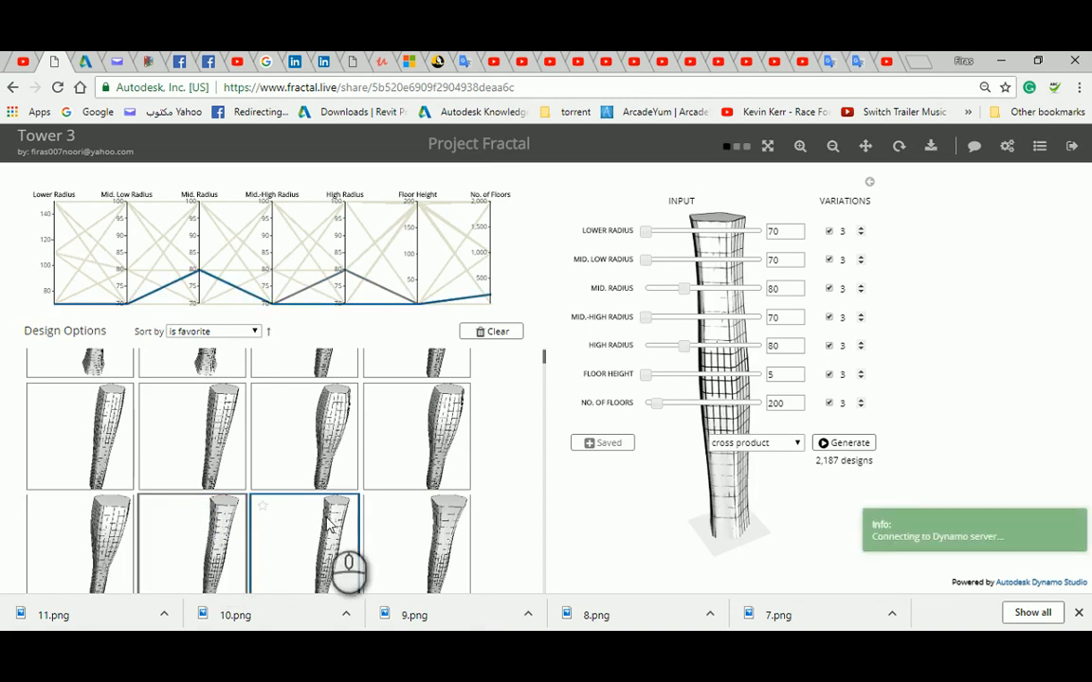
# Step: Preview further design options with Mid. Radius 80, ending with the one with Mid.-High Radius 100 and High Radius 100
pyautogui.scroll(-3, 334, 498)
pyautogui.scroll(1, 334, 493)
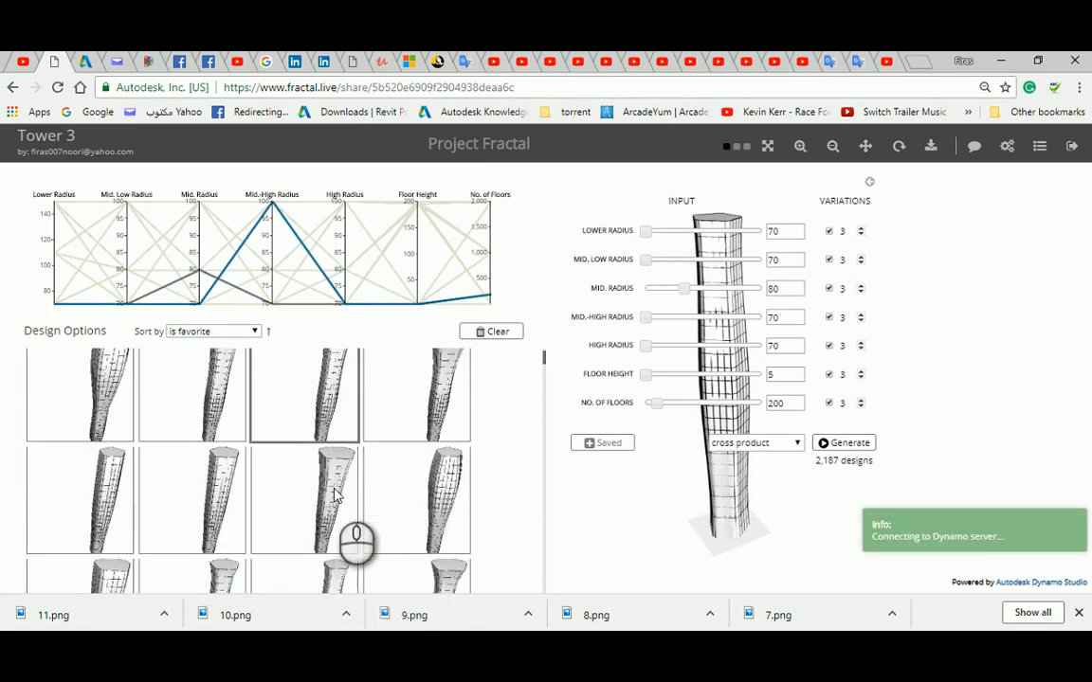
pyautogui.click(334, 493)
pyautogui.click(201, 498)
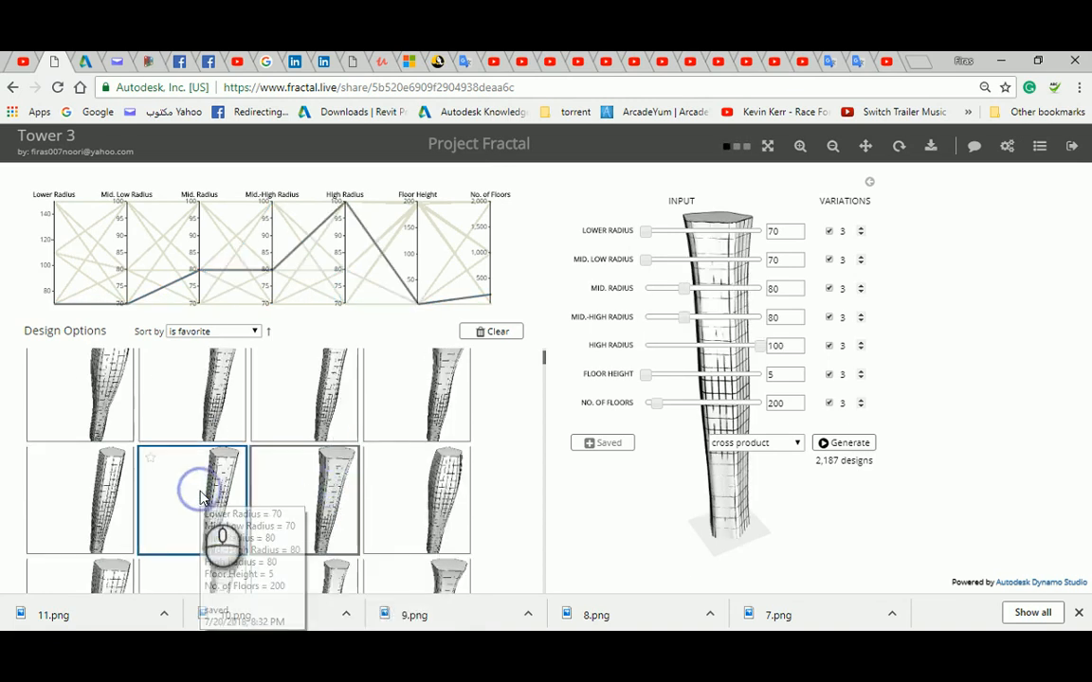
pyautogui.scroll(-1, 215, 531)
pyautogui.click(95, 526)
pyautogui.click(93, 526)
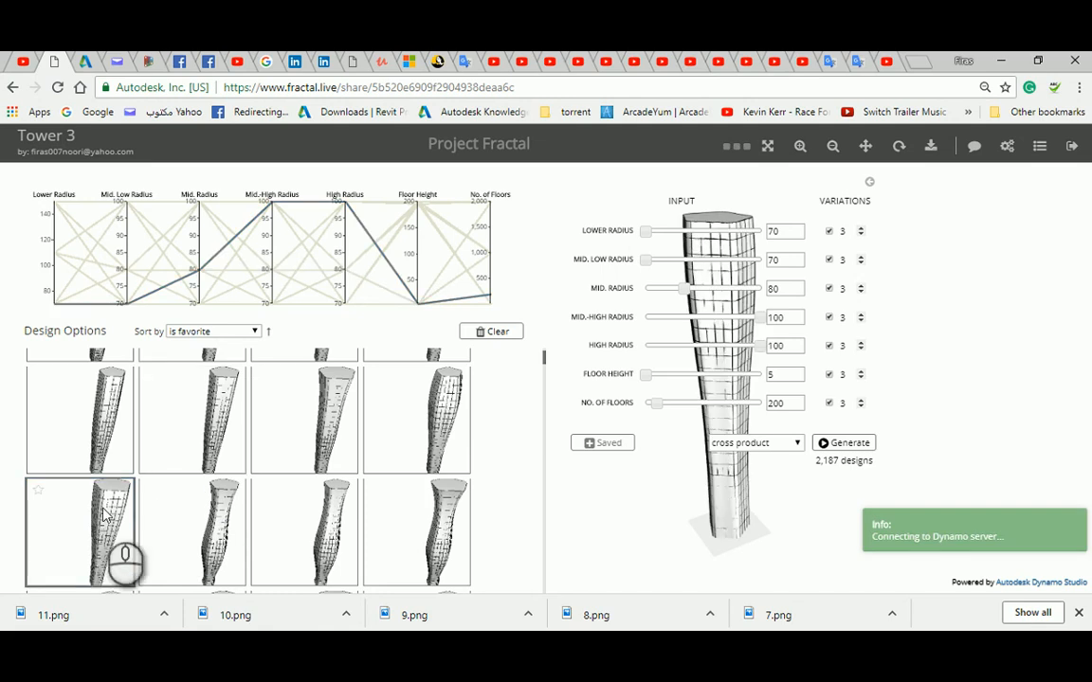
pyautogui.click(273, 478)
# Step: Return to the favorite design options and preview several, ending with the one with Lower Radius 110 and Mid. Low Radius 80
pyautogui.scroll(2, 273, 478)
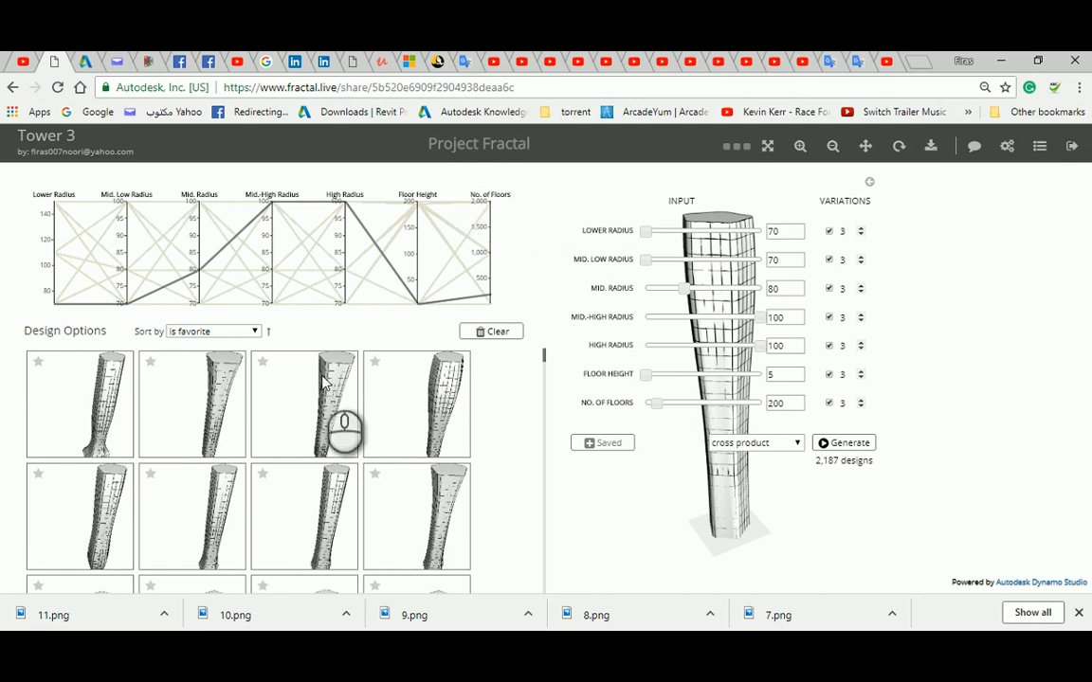
pyautogui.click(313, 443)
pyautogui.click(176, 420)
pyautogui.click(52, 373)
pyautogui.click(147, 366)
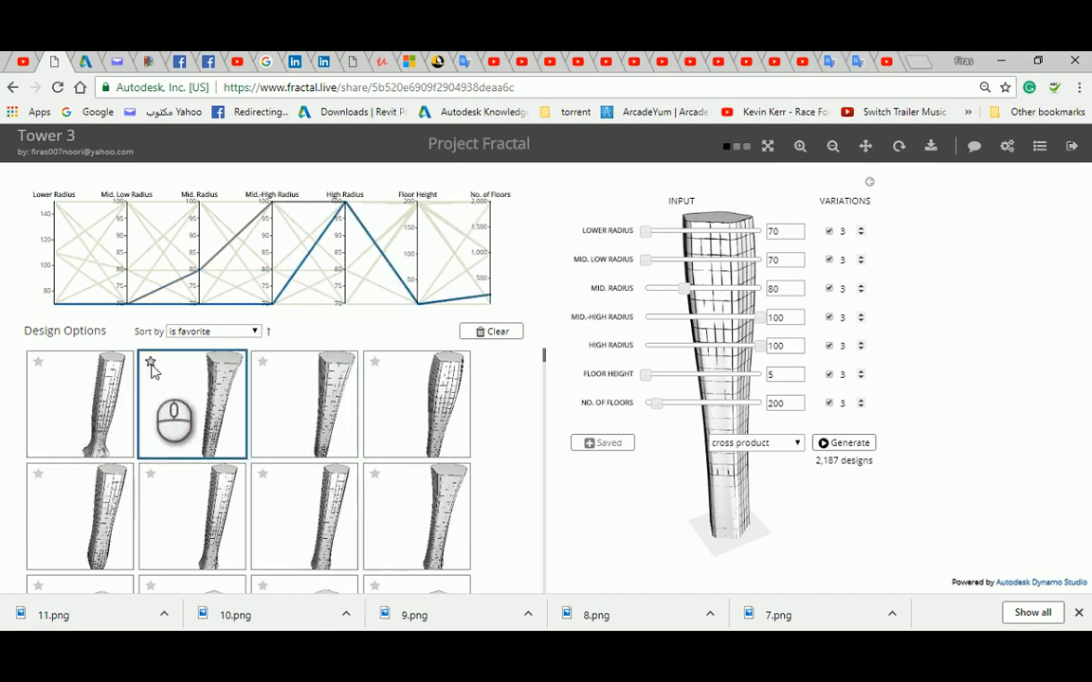
pyautogui.click(292, 373)
pyautogui.click(342, 380)
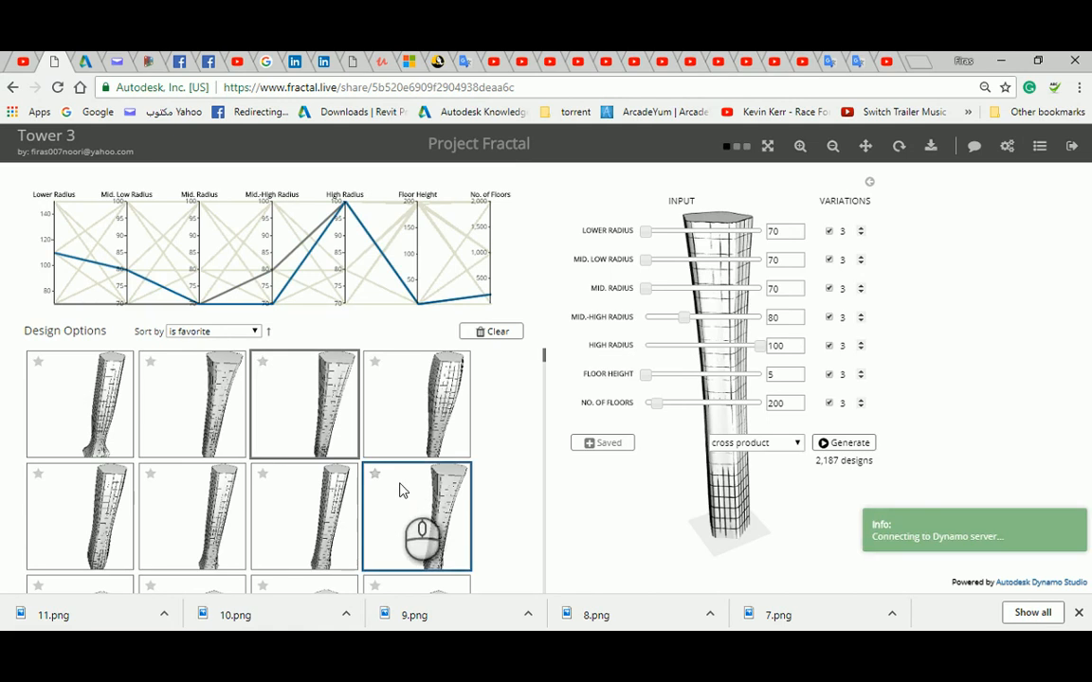
pyautogui.click(419, 524)
pyautogui.click(322, 514)
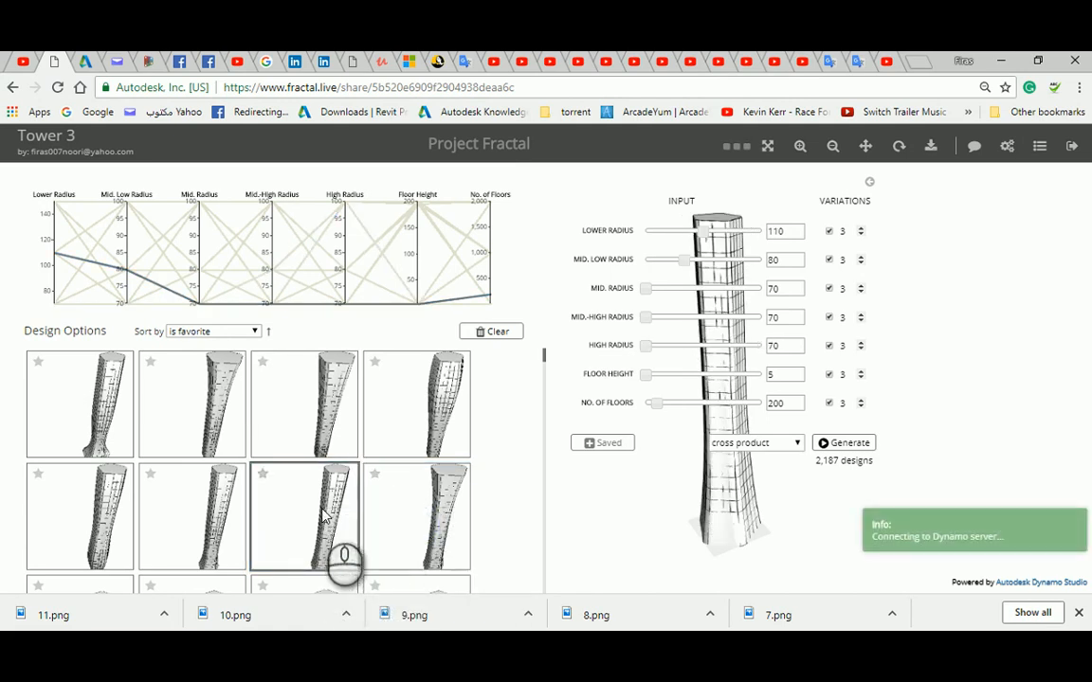
# Step: Browse the non-favorite options with Mid. Low Radius 100, ending with a preview of the one with Lower Radius 70 and all other radii 100
pyautogui.scroll(-3, 471, 470)
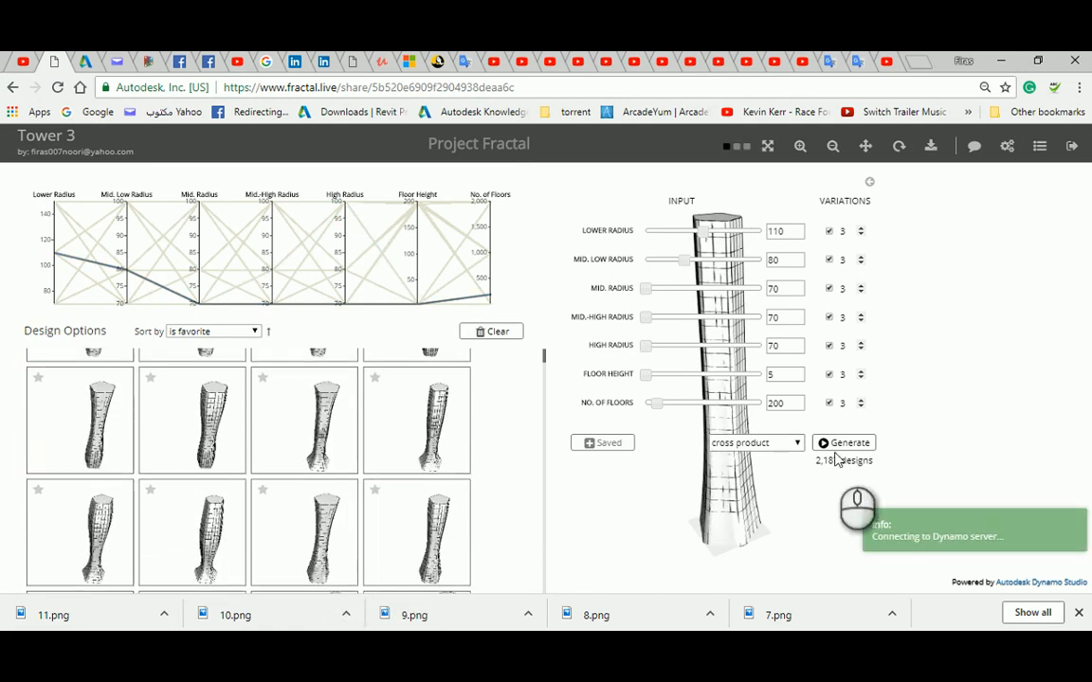
pyautogui.scroll(-5, 478, 474)
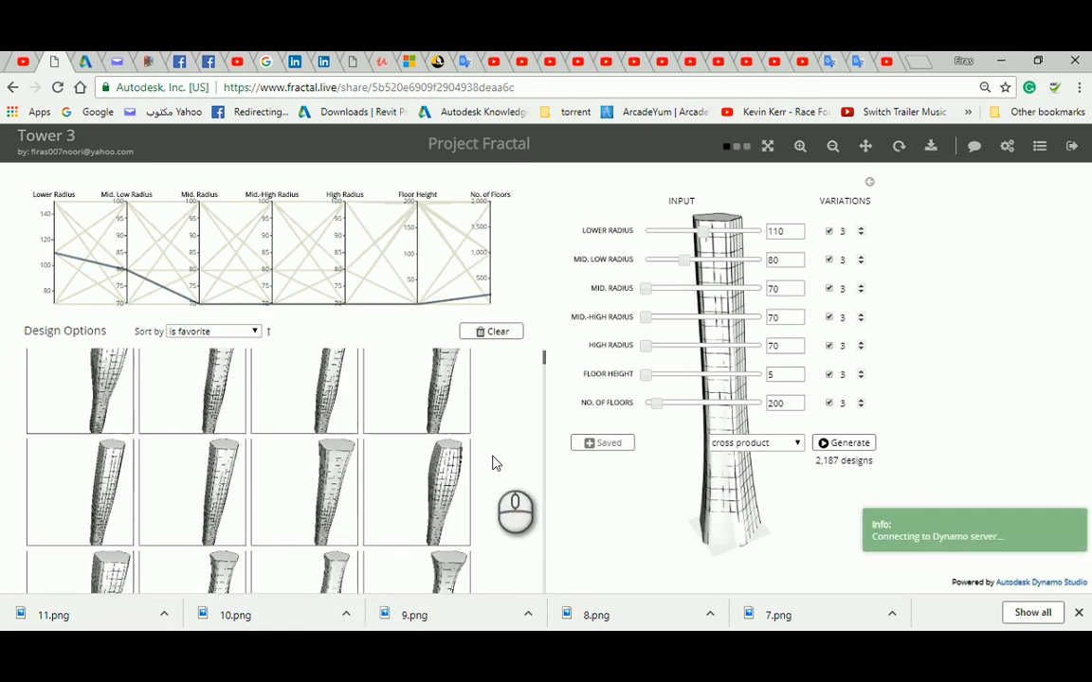
pyautogui.scroll(-5, 492, 459)
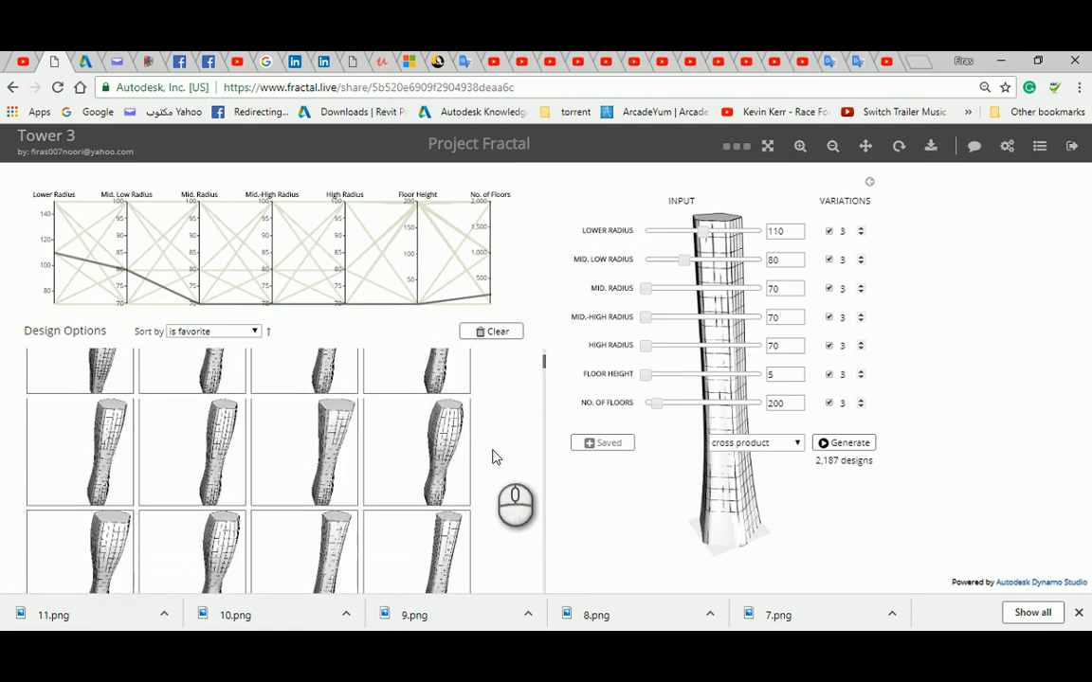
pyautogui.scroll(-1, 486, 449)
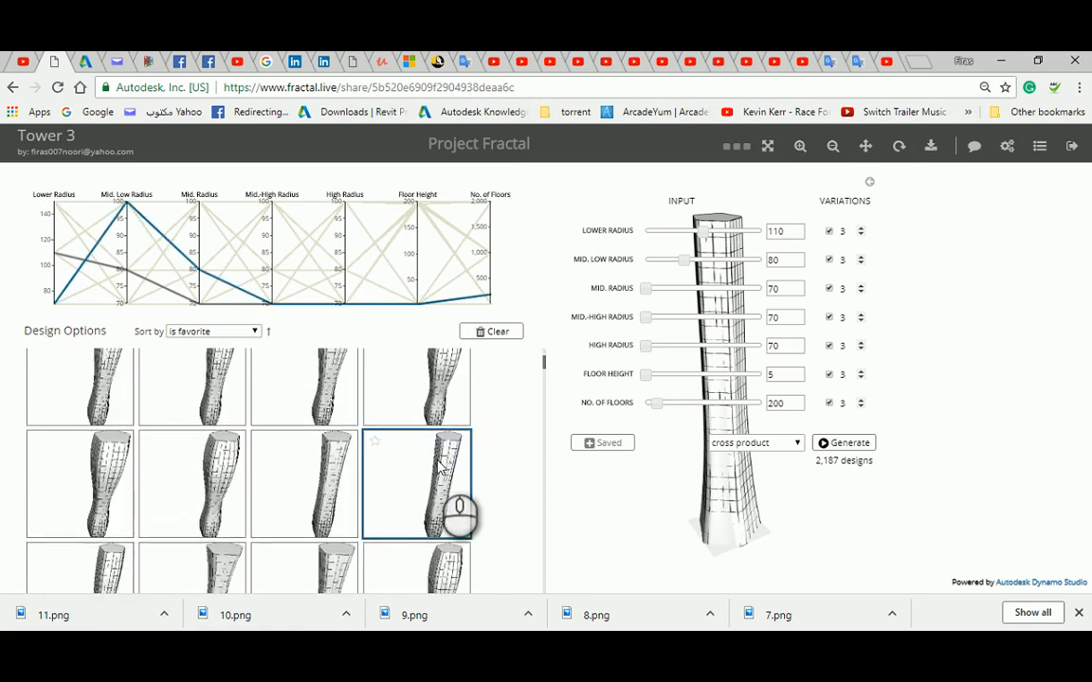
pyautogui.scroll(-2, 482, 457)
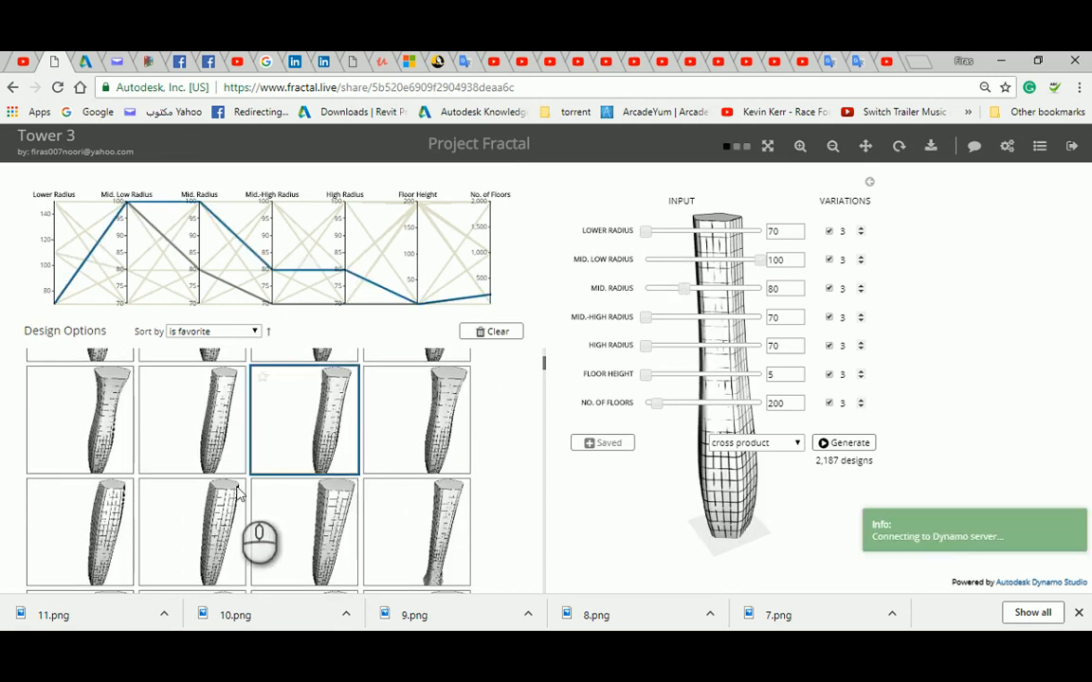
pyautogui.click(210, 504)
pyautogui.click(307, 520)
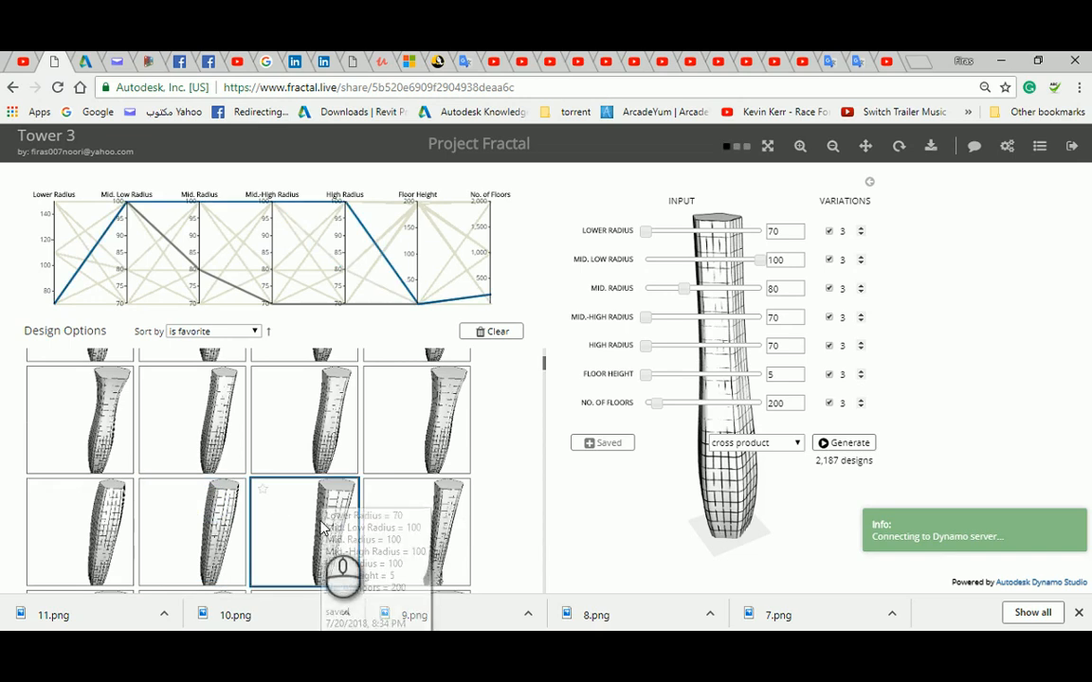
pyautogui.click(307, 519)
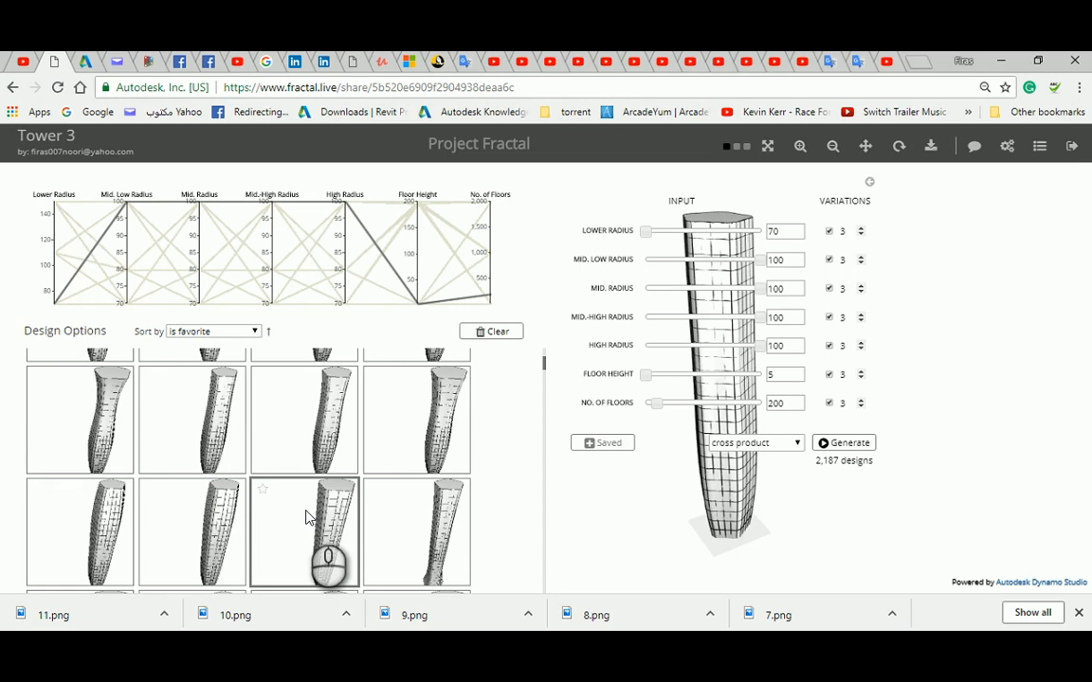
# Step: Preview the options with Lower Radius 110 and Mid. Low Radius 70, ending with the one with Mid. Radius 80 and High Radius 80
pyautogui.scroll(-1, 306, 518)
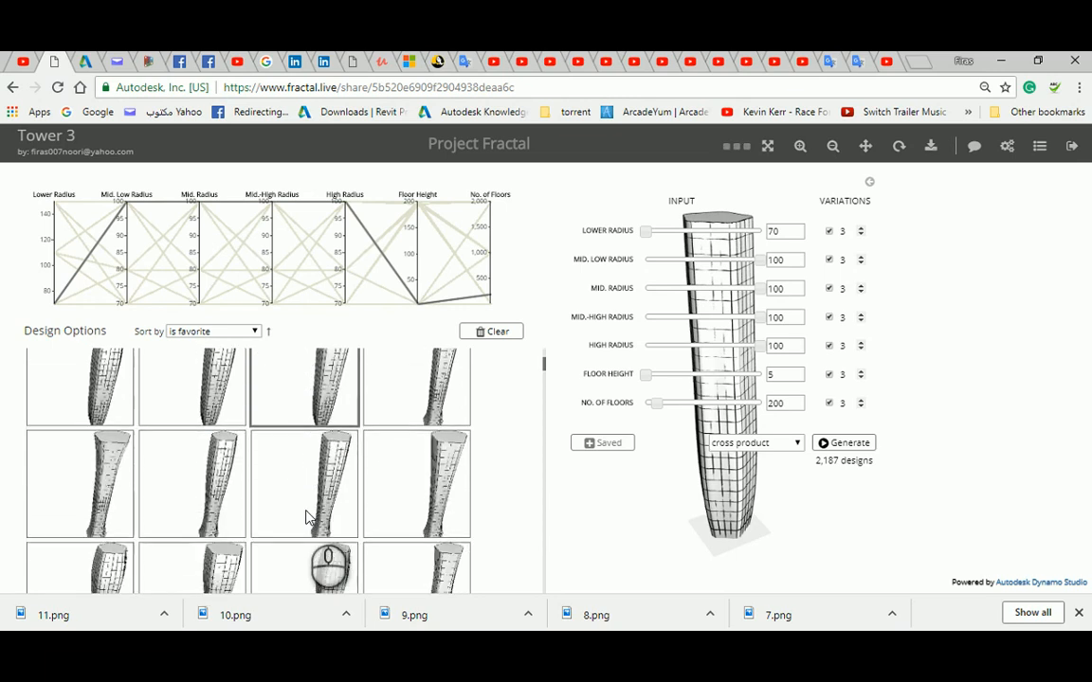
pyautogui.scroll(2, 306, 517)
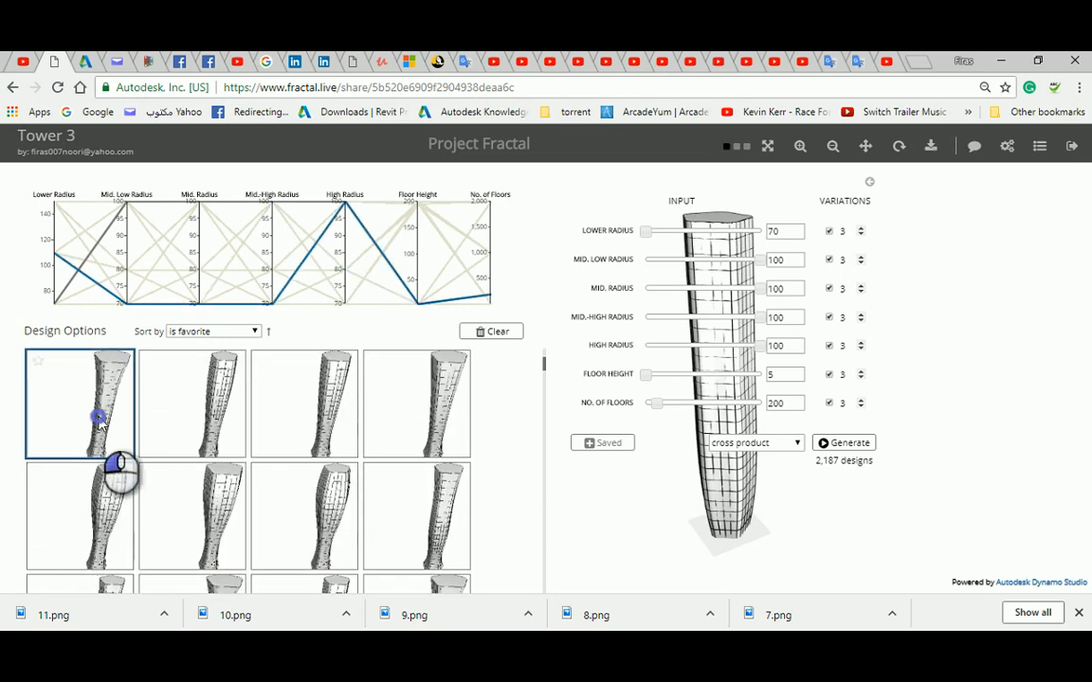
pyautogui.click(190, 529)
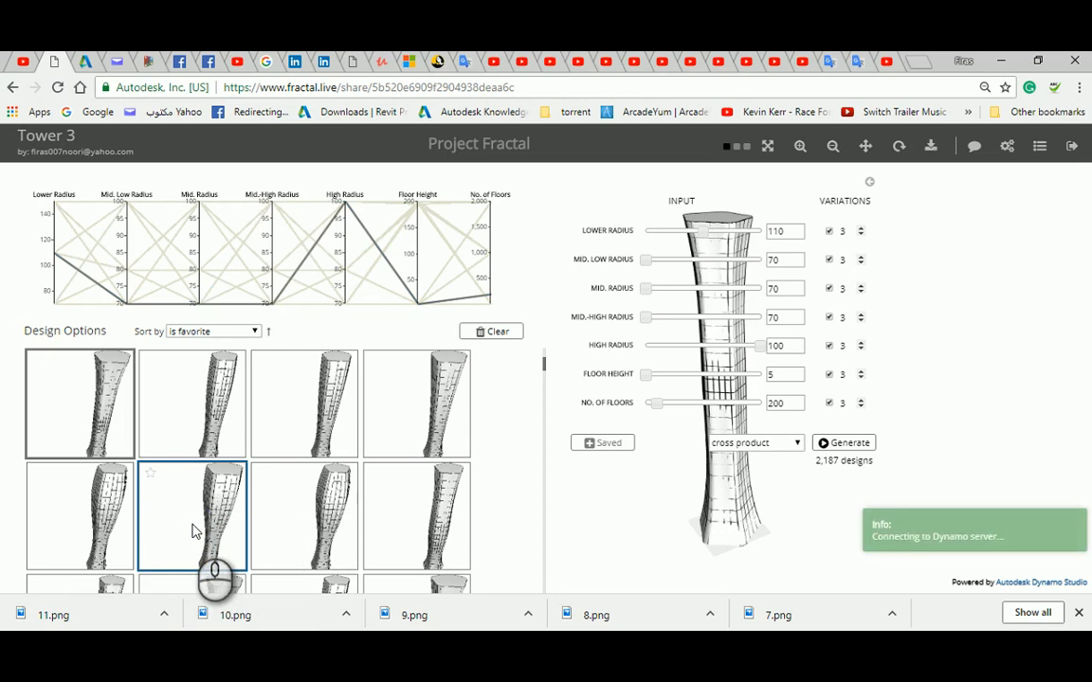
pyautogui.click(401, 514)
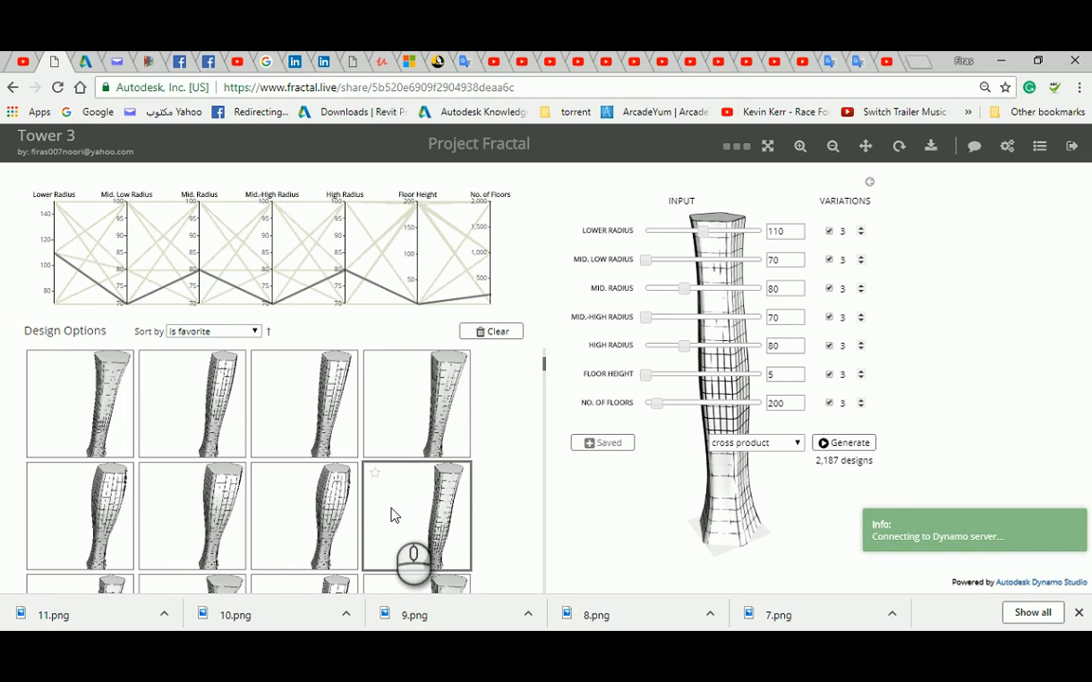
# Step: Preview three neighbouring options with Lower Radius 110 and High Radius 70, ending with the one with Mid. Radius 70 and Mid.-High Radius 80
pyautogui.scroll(-1, 395, 514)
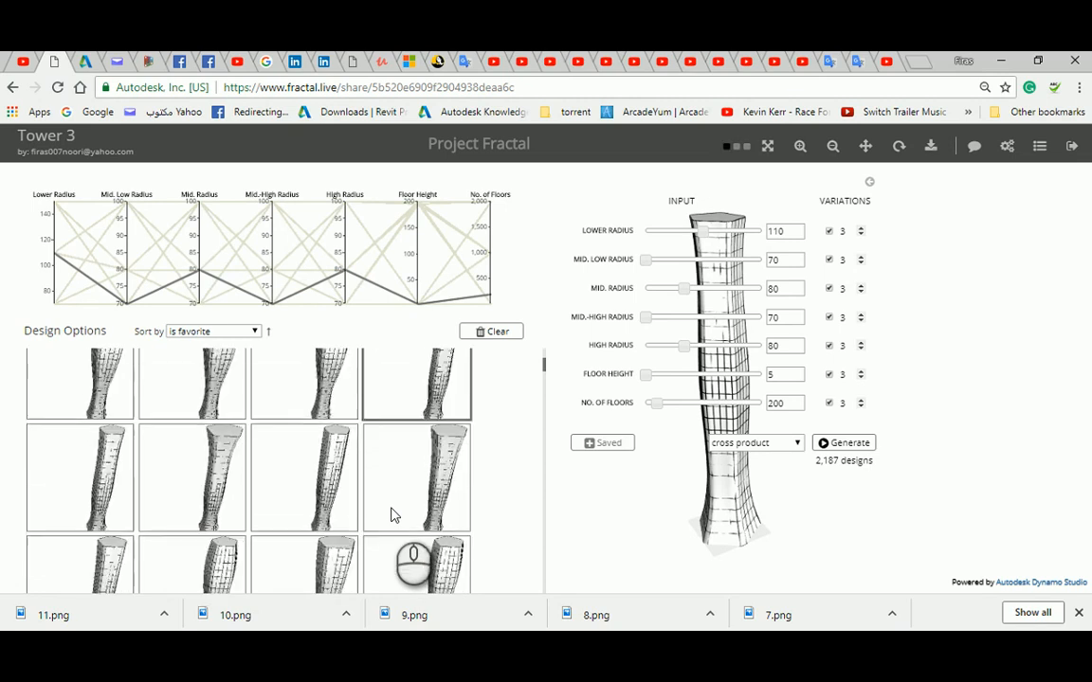
pyautogui.click(341, 474)
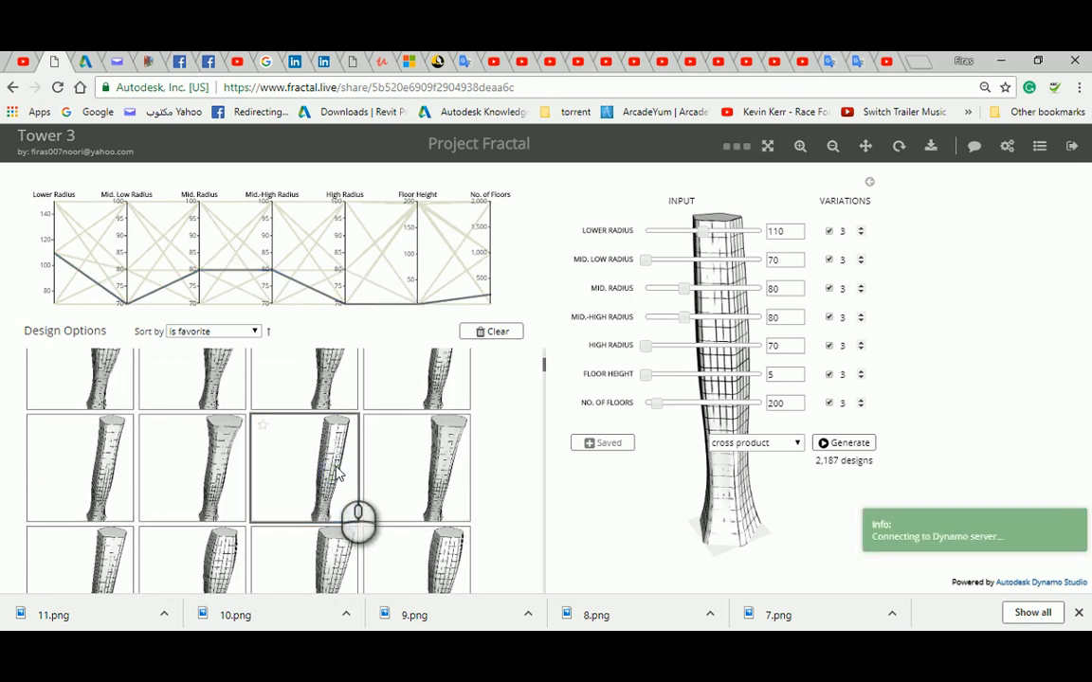
pyautogui.click(327, 388)
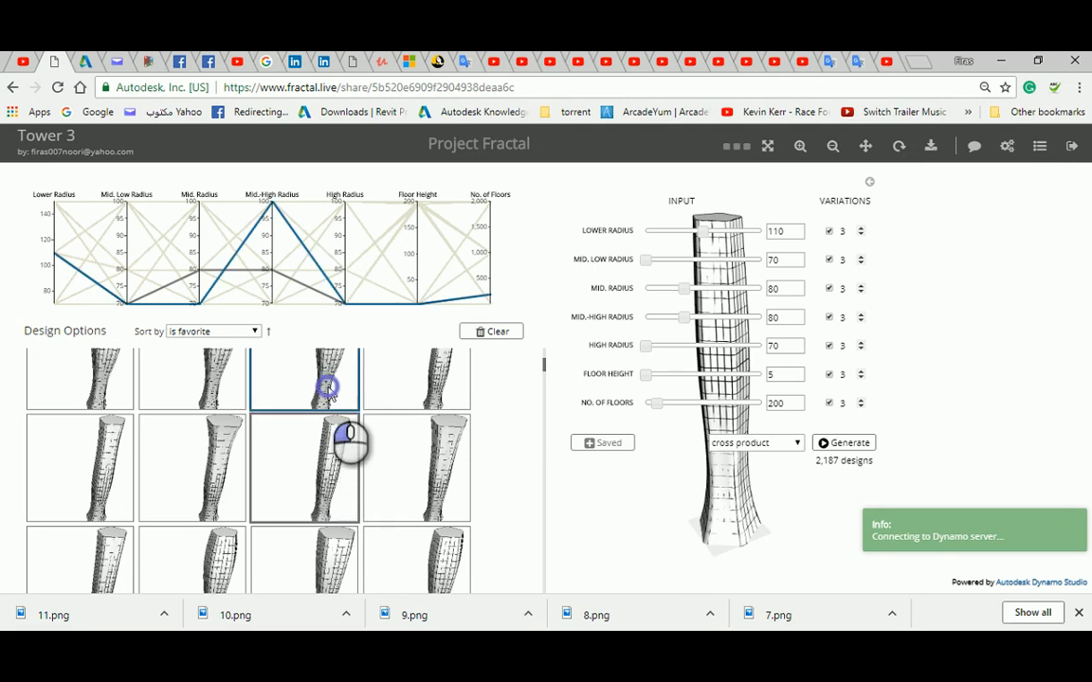
pyautogui.scroll(1, 329, 392)
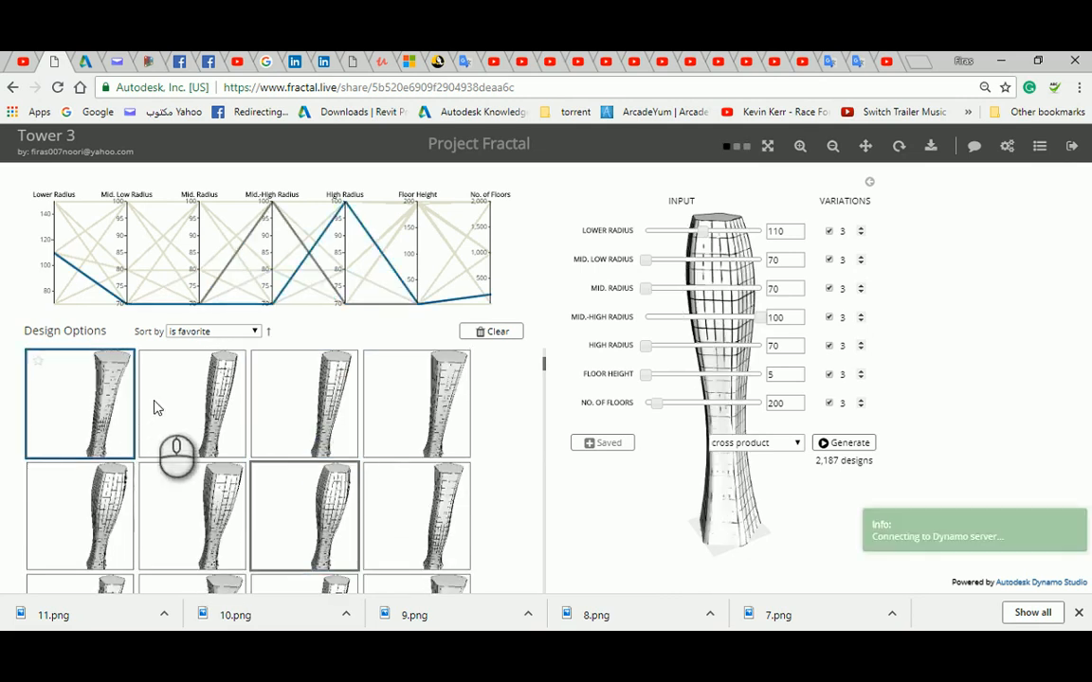
pyautogui.click(214, 394)
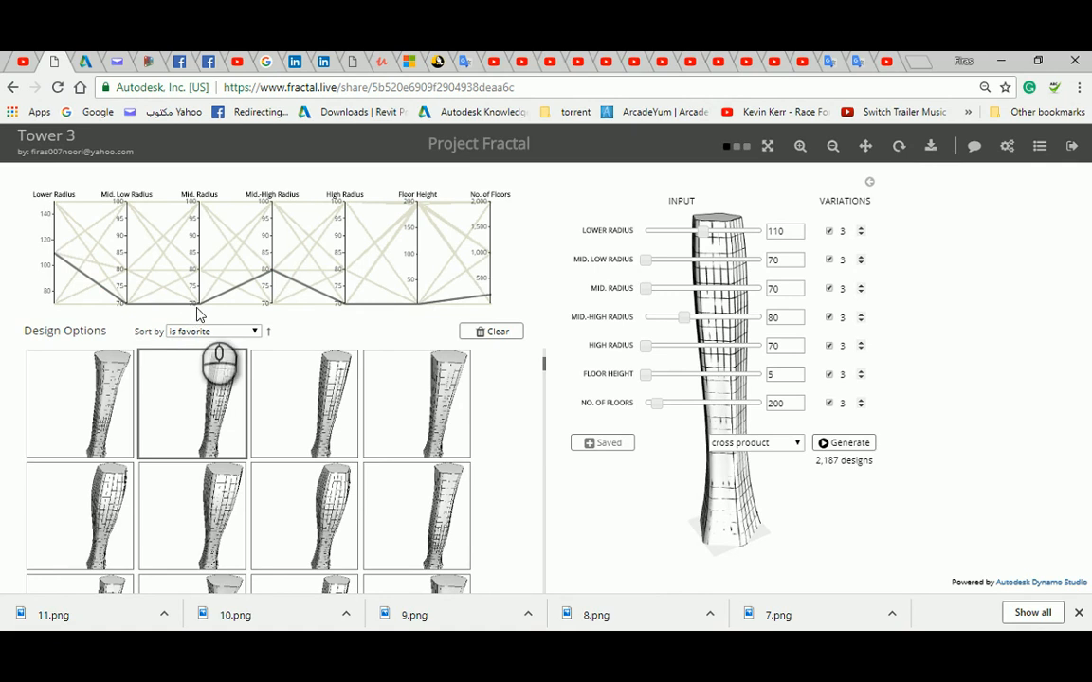
pyautogui.click(450, 493)
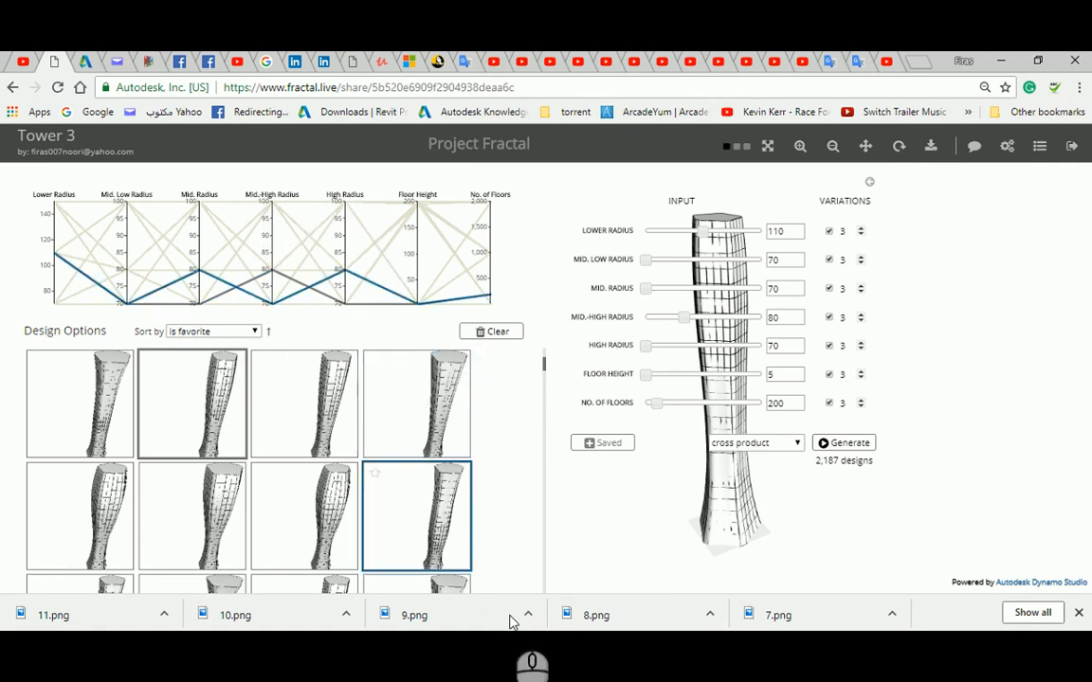
# Step: Switch to Dynamo Studio and review the whole tower graph, including the Making Circles and Making Polygon _ Translate groups
pyautogui.moveTo(472, 645)
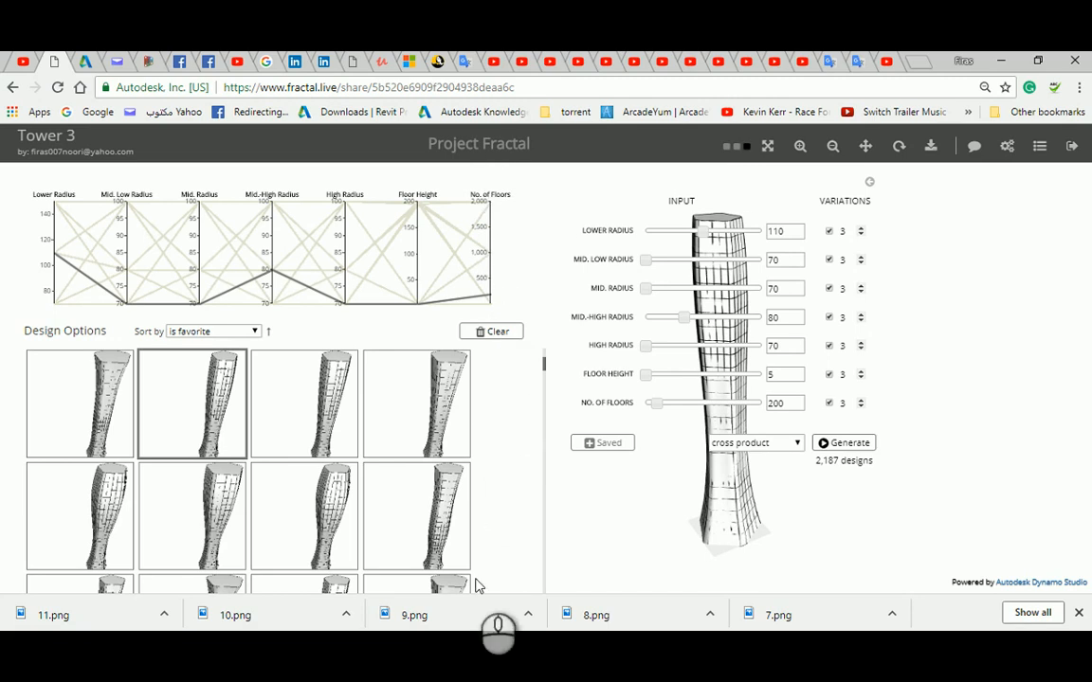
pyautogui.click(478, 649)
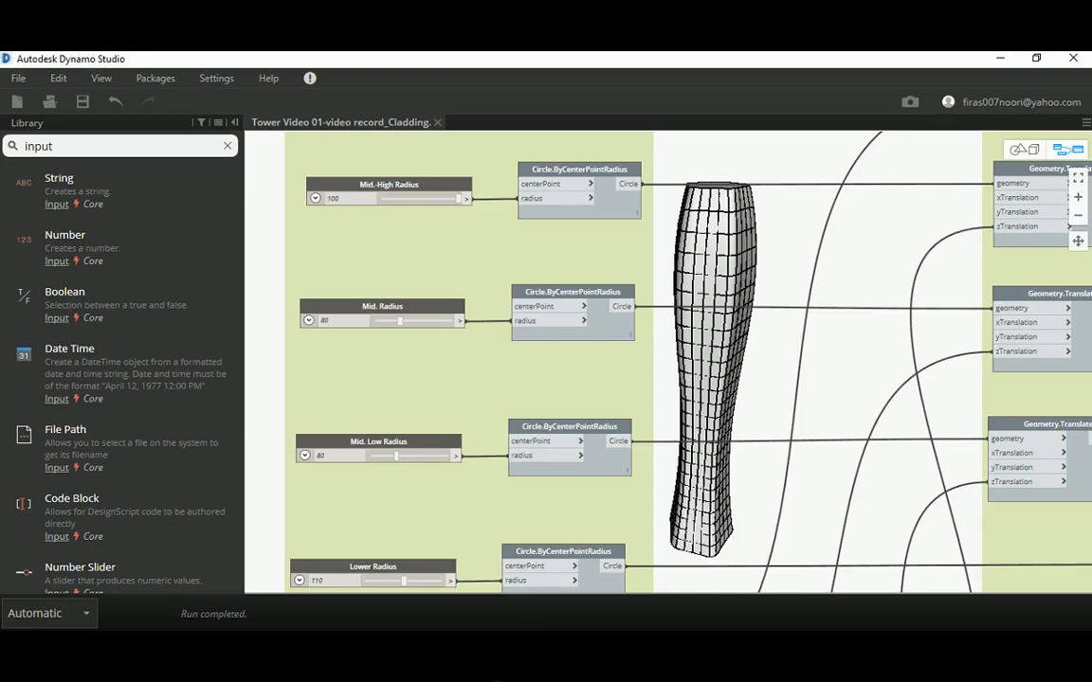
pyautogui.scroll(-5, 646, 317)
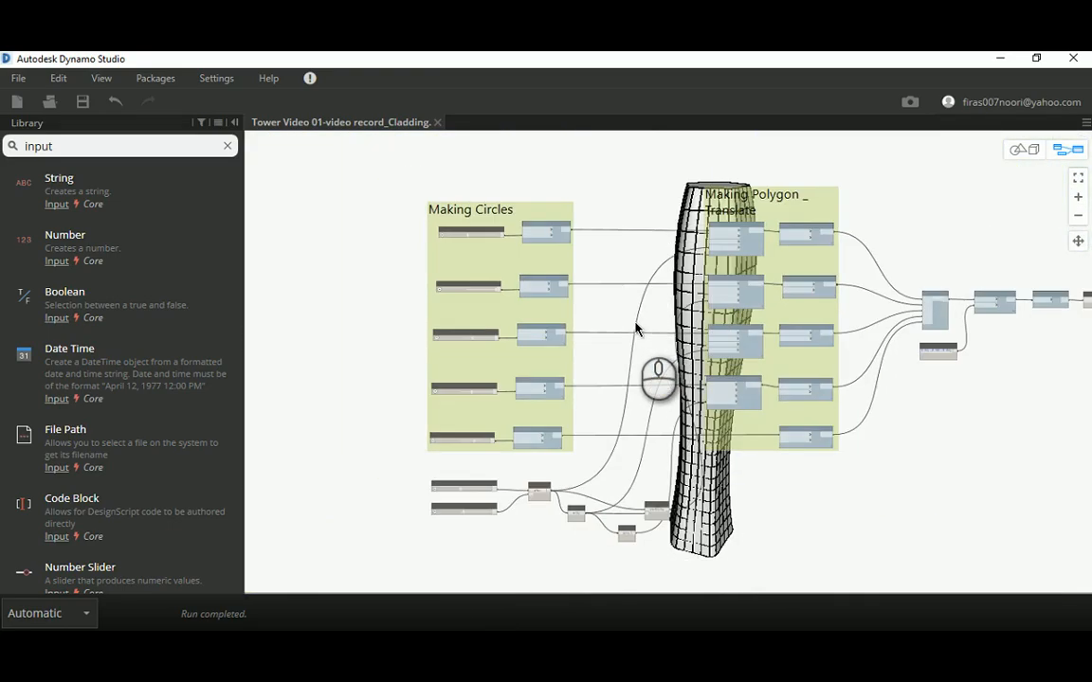
pyautogui.moveTo(634, 324); pyautogui.dragTo(495, 292, button='middle')
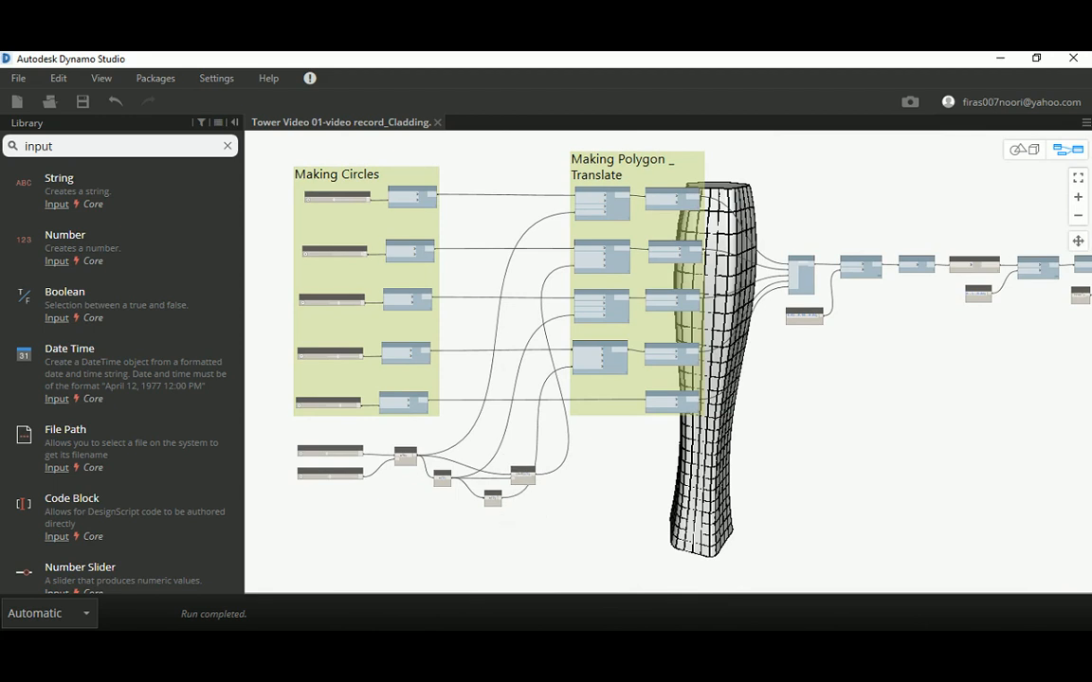
# Step: Switch to the Revit project and start Dynamo for visual programming
pyautogui.moveTo(473, 641)
pyautogui.click(508, 650)
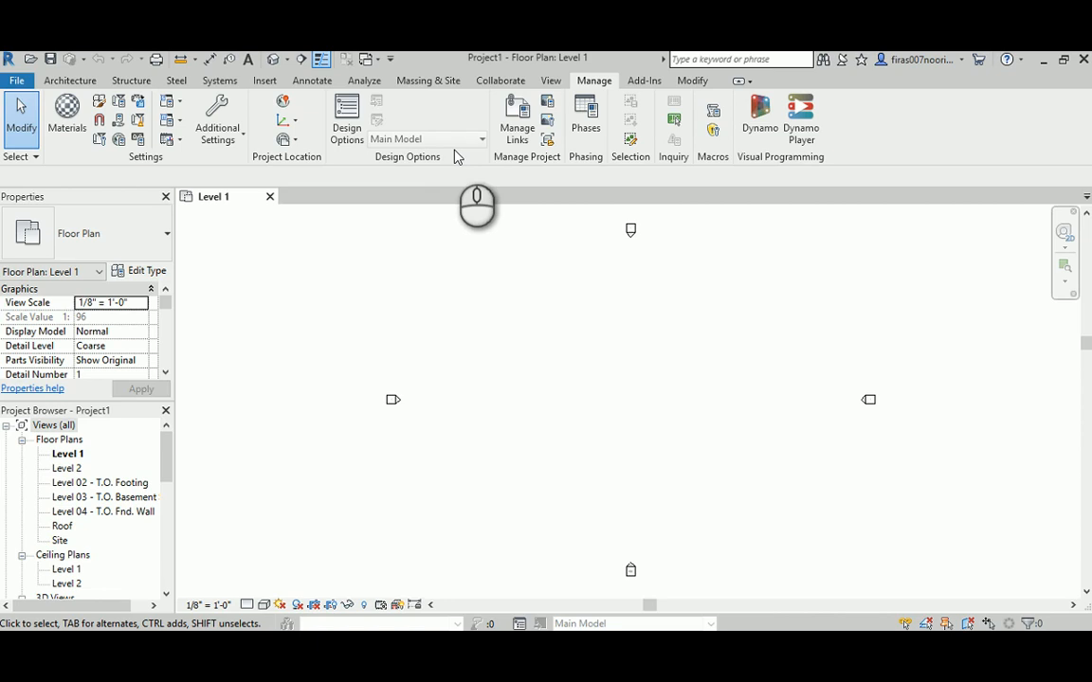
pyautogui.click(759, 123)
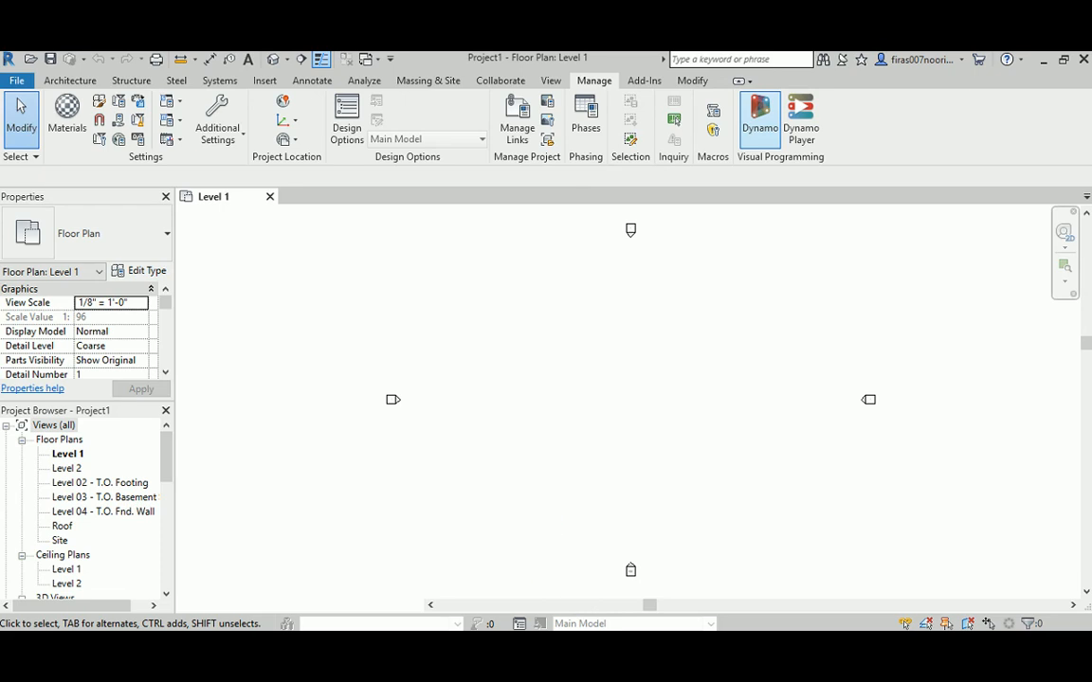
# Step: Switch to Dynamo Studio, clear the node library search, and collapse the expanded custom-node category
pyautogui.moveTo(472, 644)
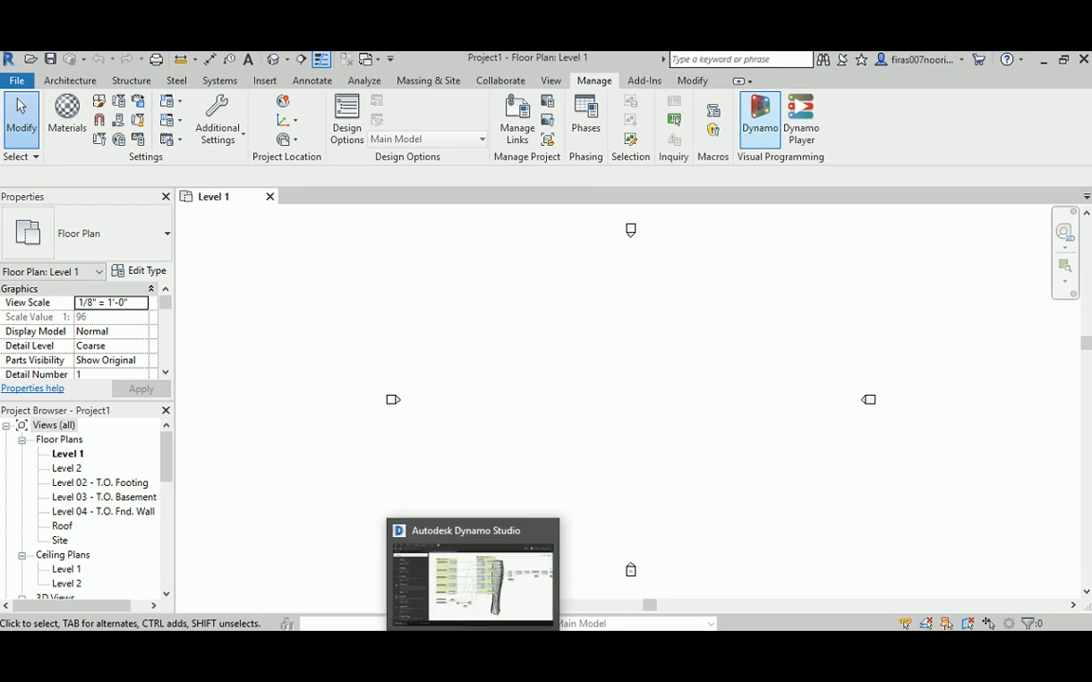
pyautogui.moveTo(511, 644)
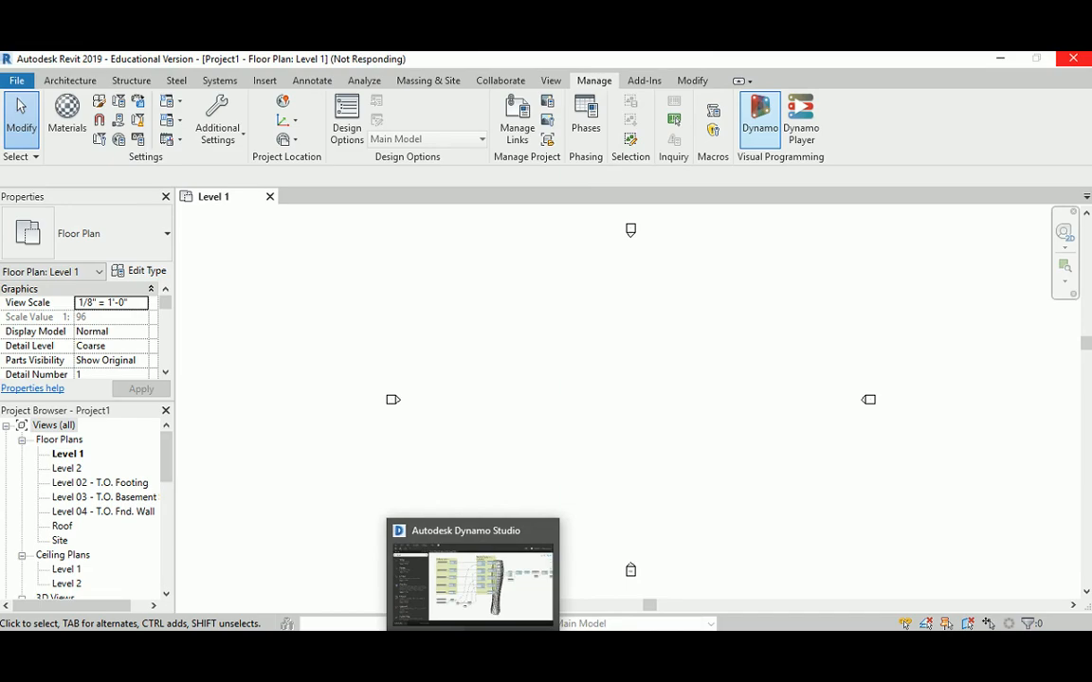
pyautogui.click(472, 645)
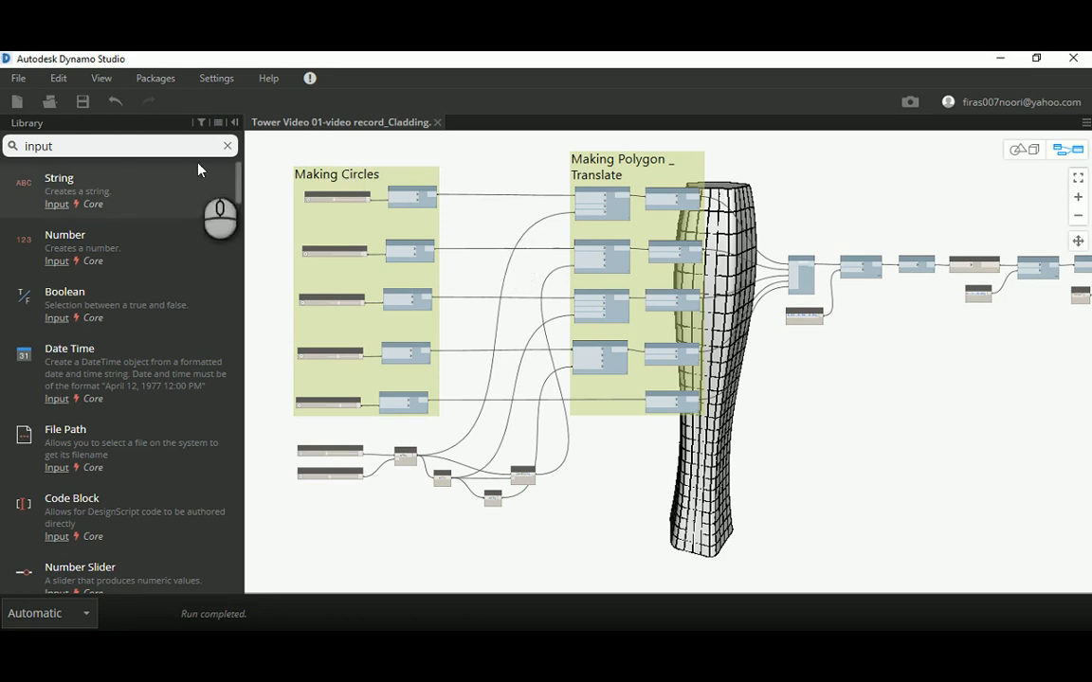
pyautogui.click(227, 146)
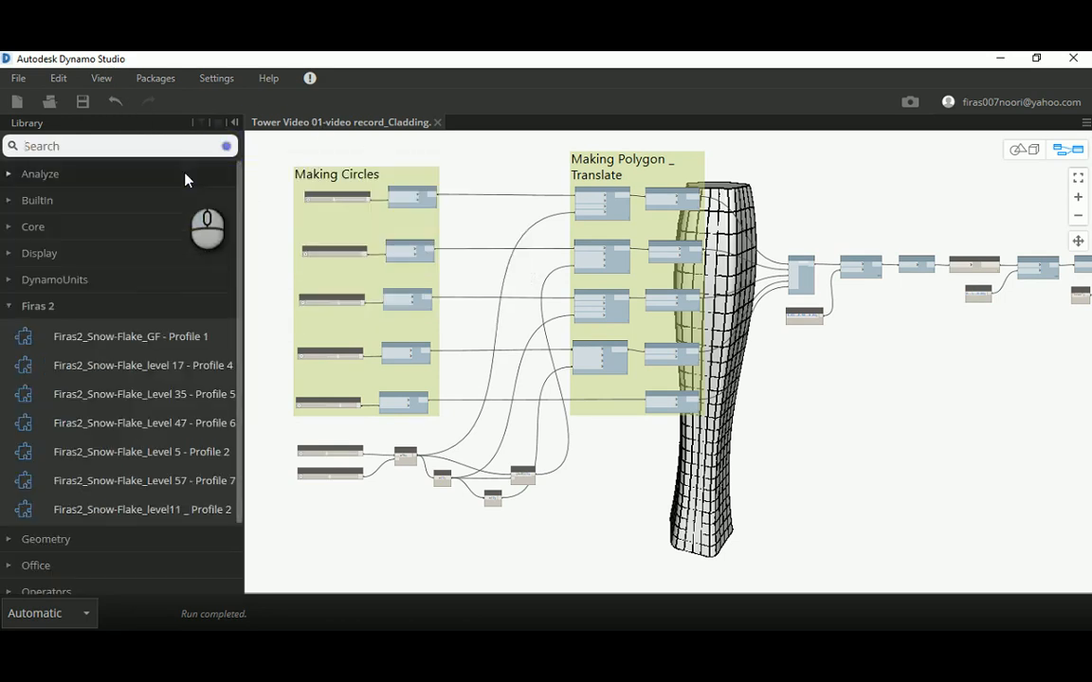
pyautogui.click(11, 312)
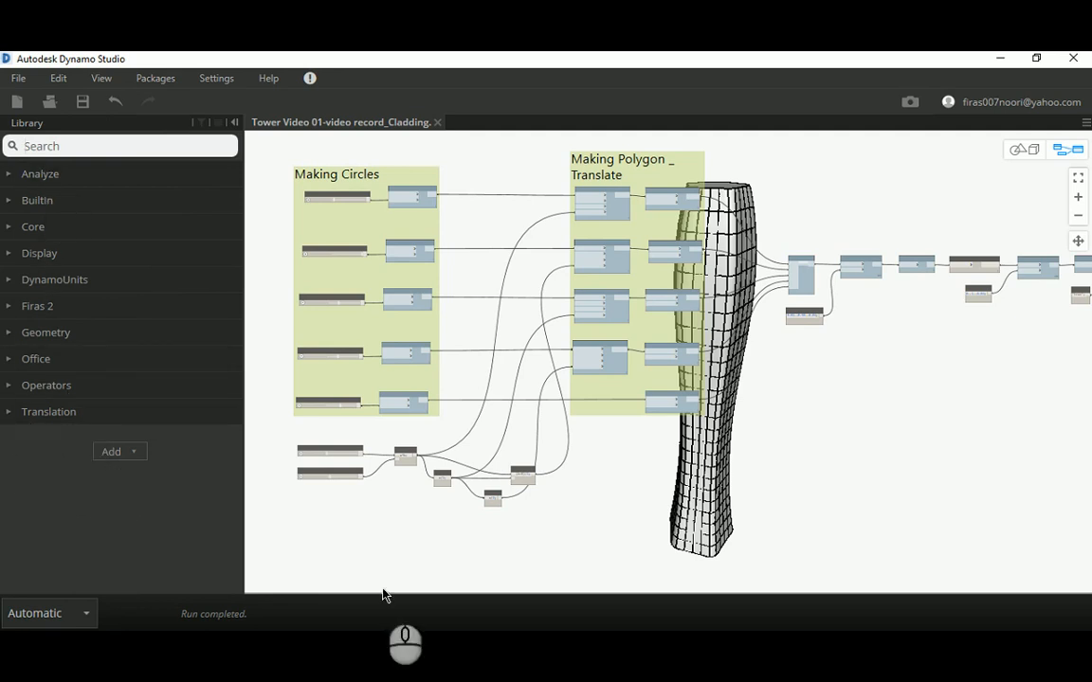
# Step: Switch to the Dynamo window in Revit, create a new workspace, and reposition the window over the project
pyautogui.moveTo(531, 668)
pyautogui.click(598, 568)
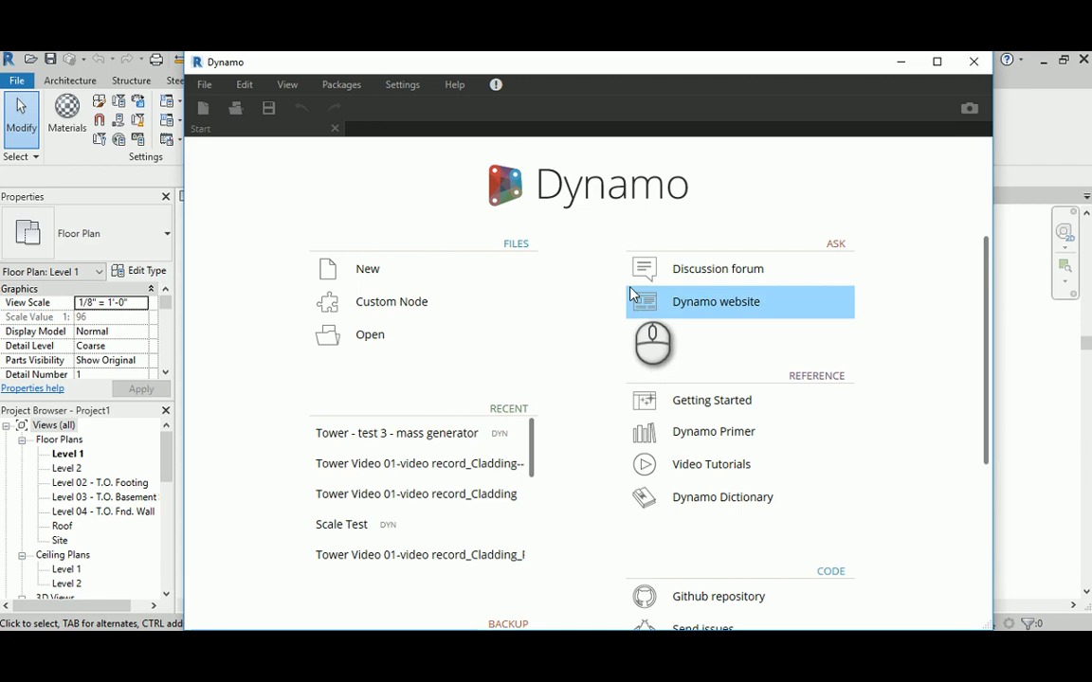
pyautogui.moveTo(507, 63); pyautogui.dragTo(570, 188)
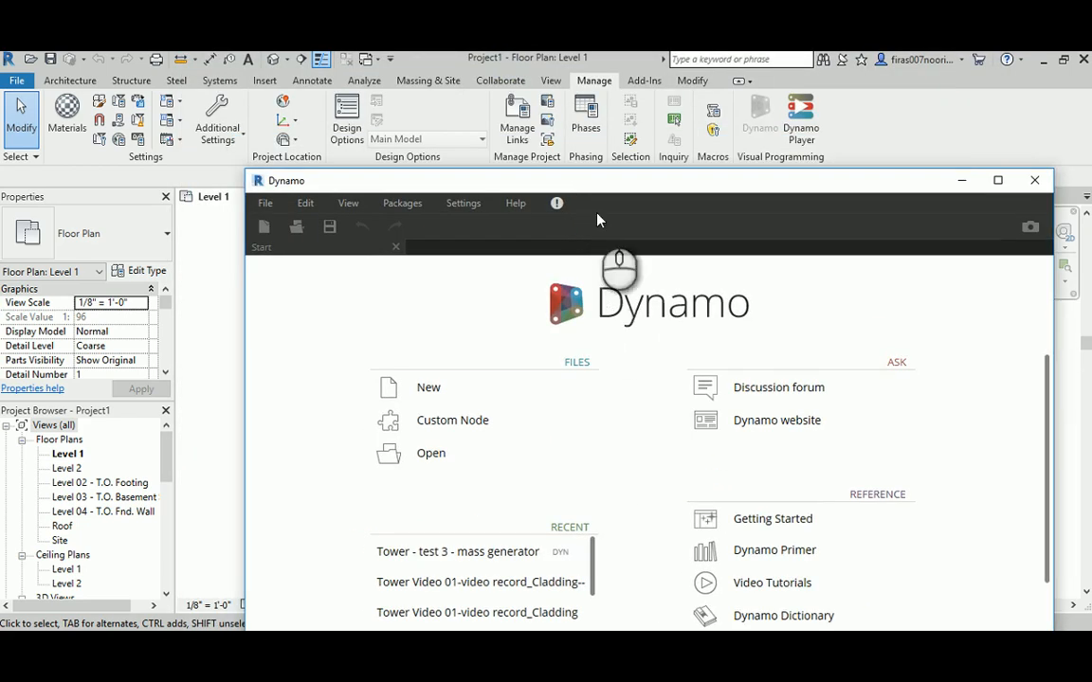
pyautogui.moveTo(601, 180); pyautogui.dragTo(596, 173)
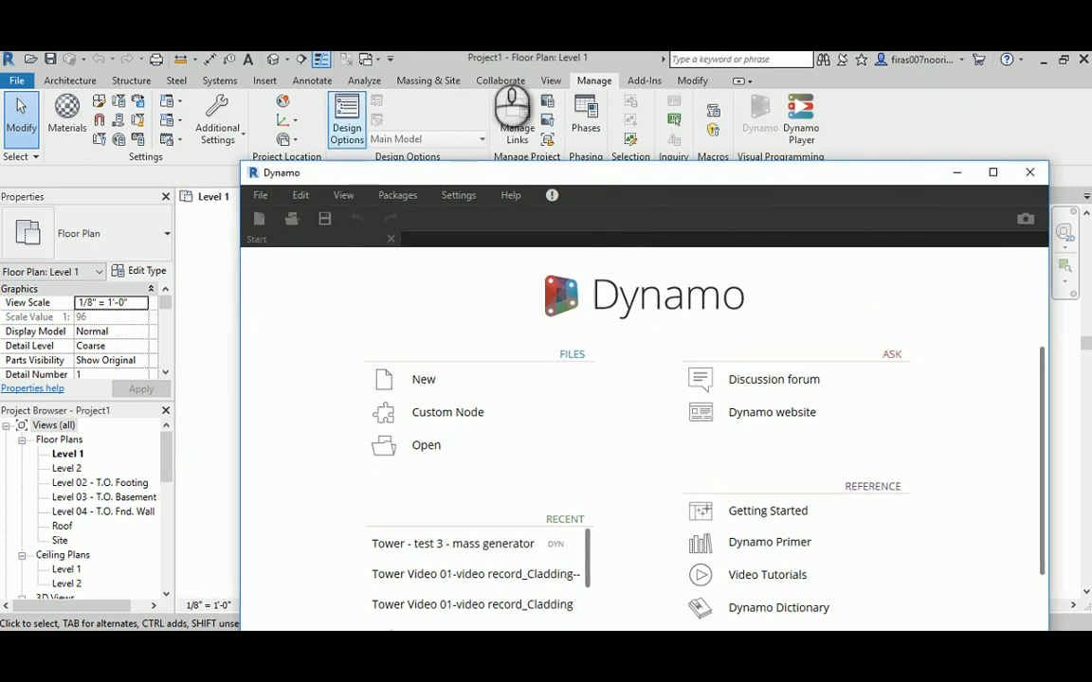
pyautogui.click(417, 381)
pyautogui.moveTo(452, 174); pyautogui.dragTo(419, 78)
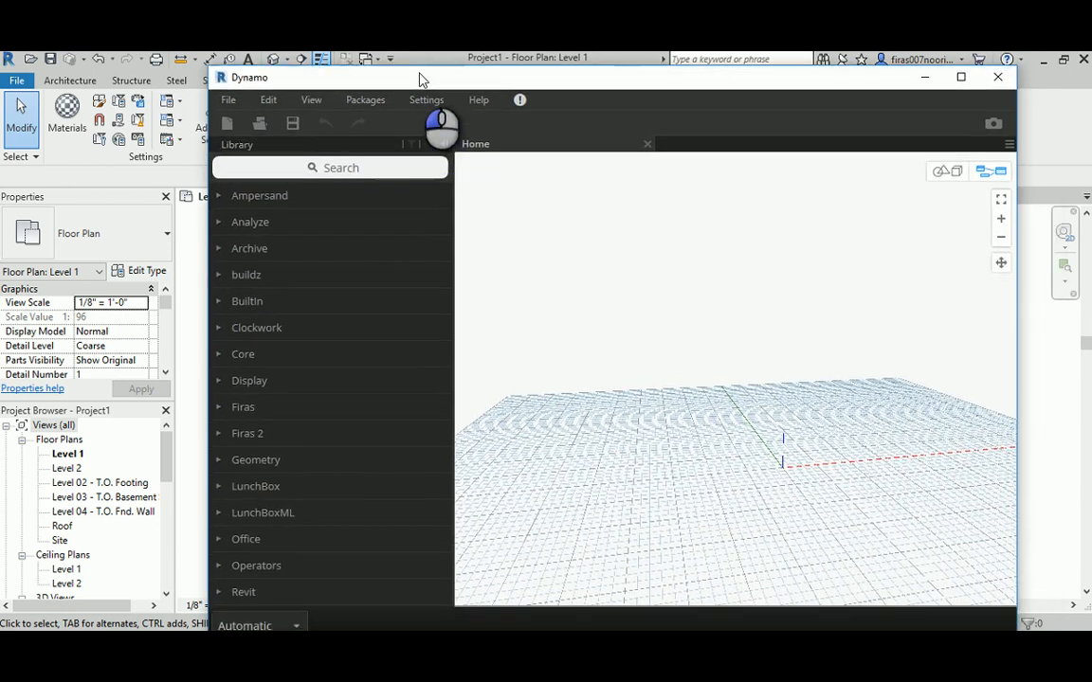
# Step: Browse the Revit node category in the library, including its View nodes, and collapse the category
pyautogui.scroll(-3, 317, 485)
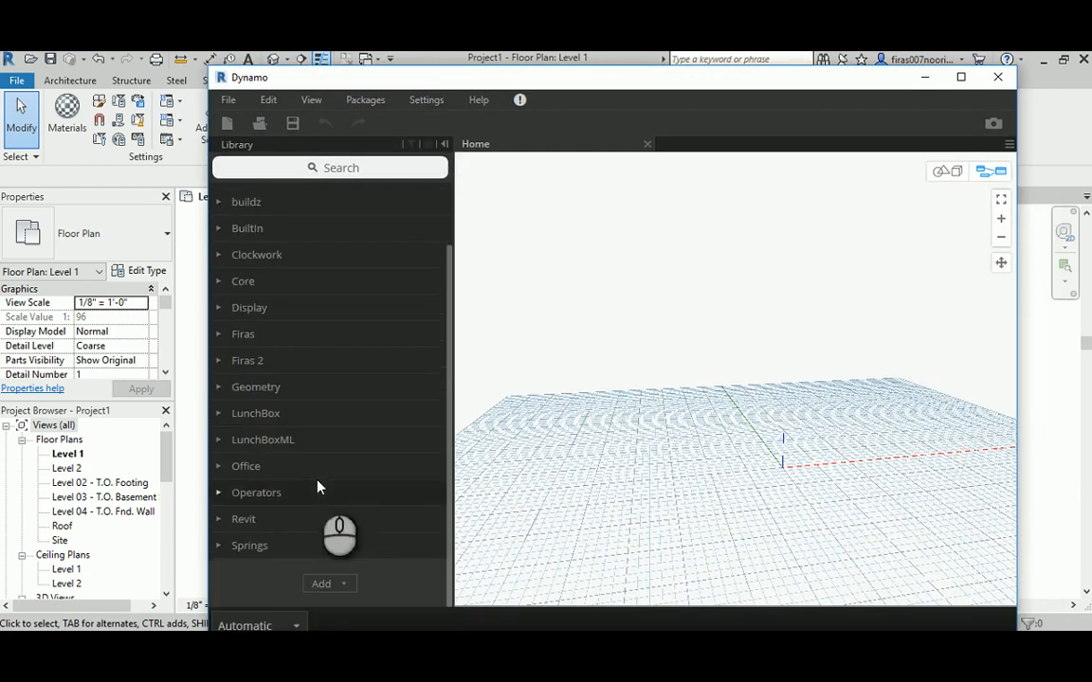
pyautogui.click(218, 519)
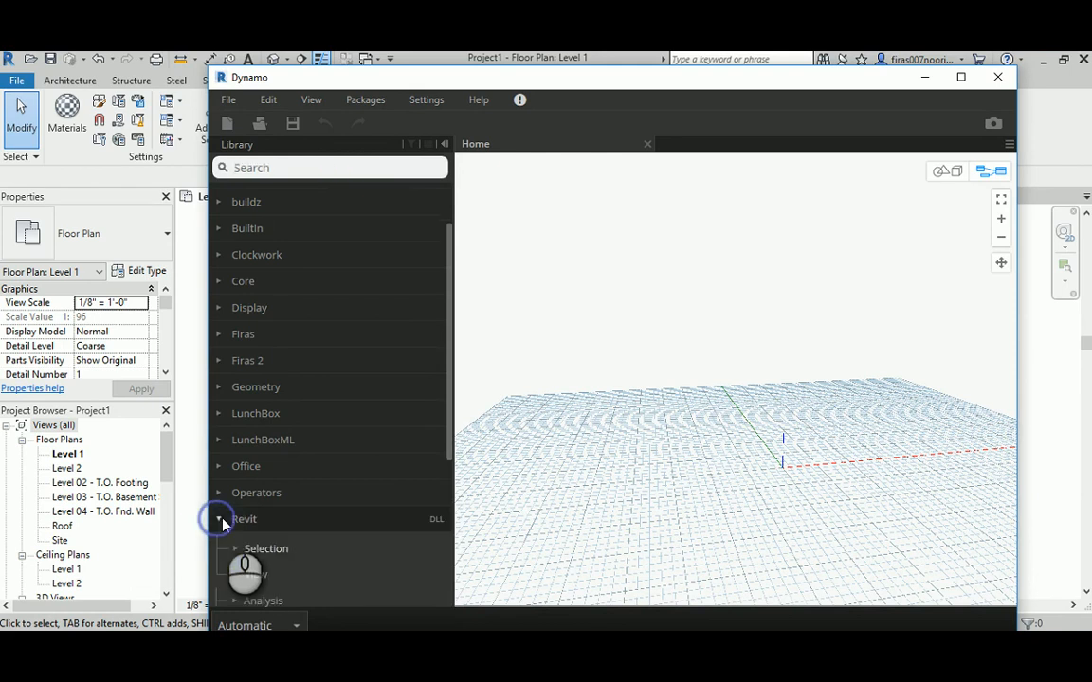
pyautogui.scroll(-3, 337, 491)
pyautogui.scroll(-2, 336, 491)
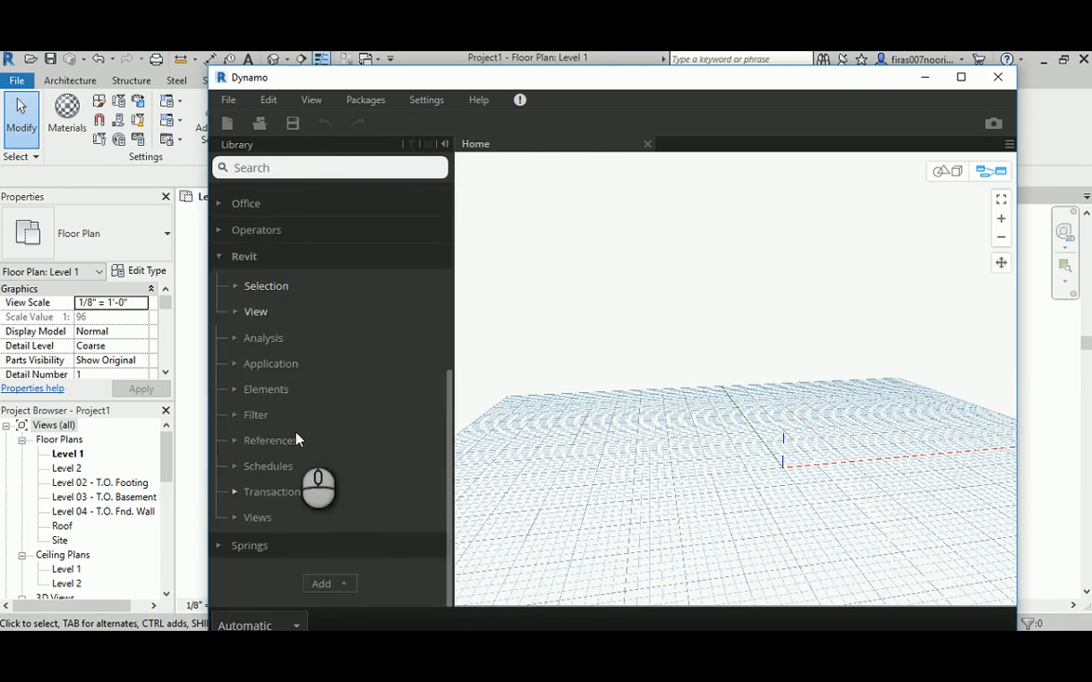
pyautogui.click(256, 313)
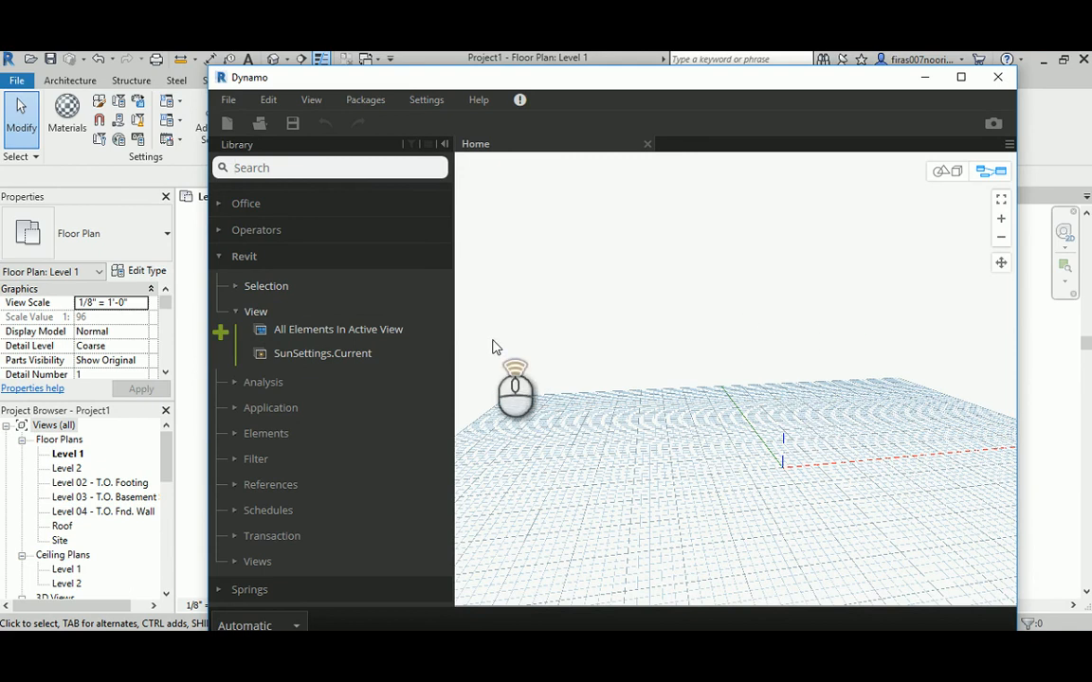
pyautogui.click(223, 257)
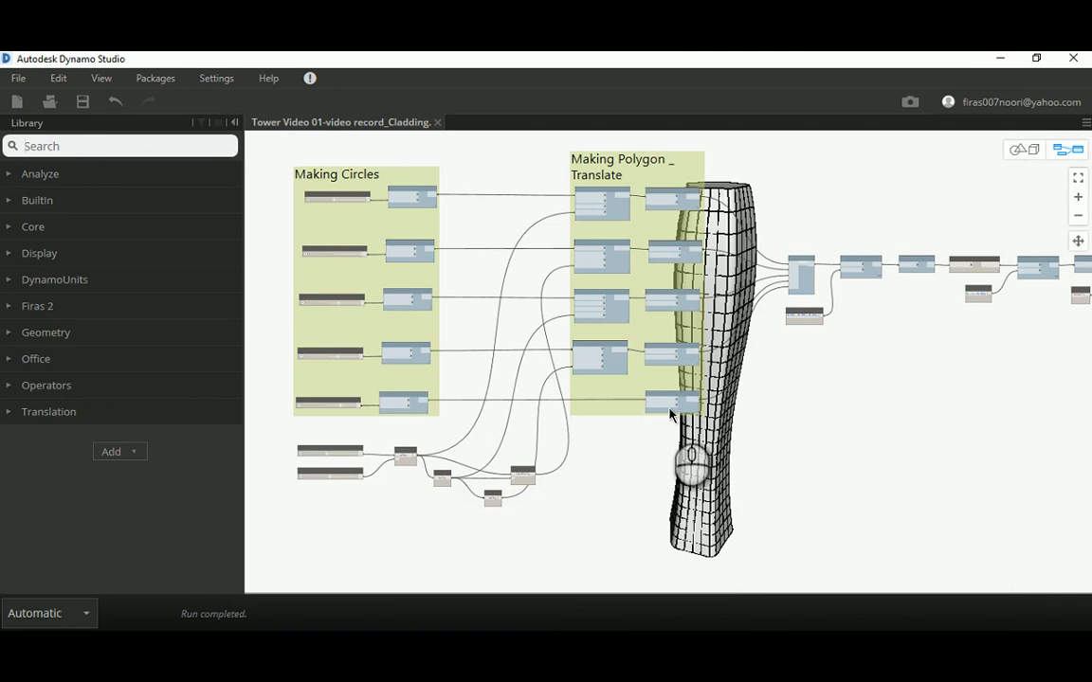
# Step: Switch to Dynamo Studio and examine the graph from the Solid.ByLoft node back to the Making Polygon _ Translate group
pyautogui.moveTo(835, 404); pyautogui.dragTo(409, 442, button='middle')
pyautogui.scroll(5, 687, 302)
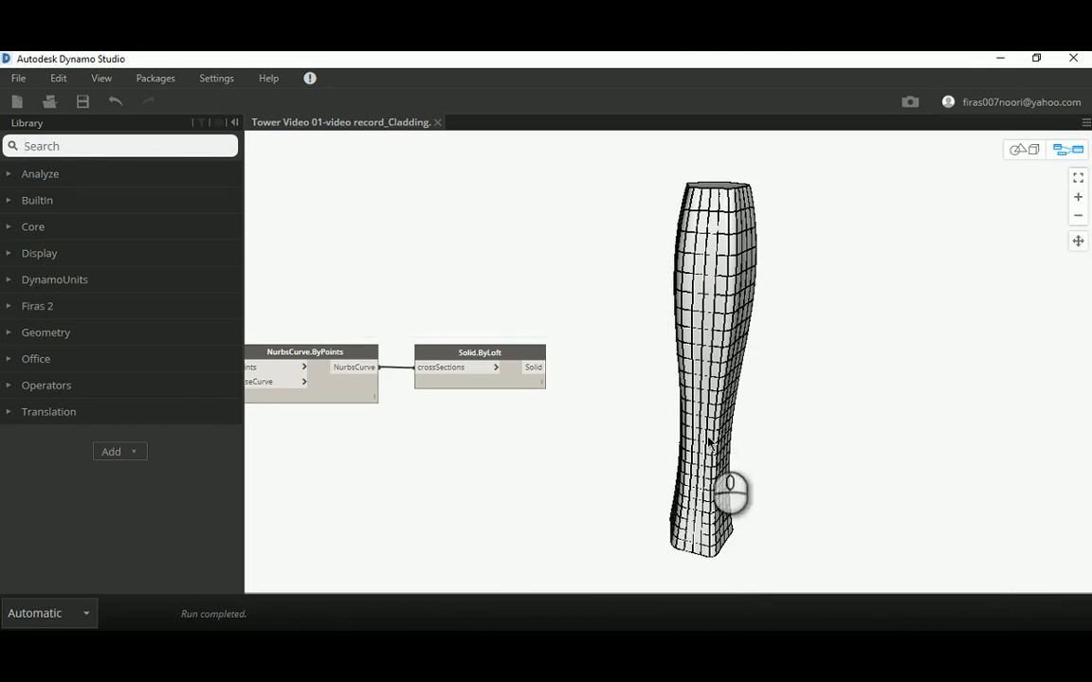
pyautogui.moveTo(505, 293); pyautogui.dragTo(756, 302, button='middle')
pyautogui.moveTo(465, 281); pyautogui.dragTo(693, 290, button='middle')
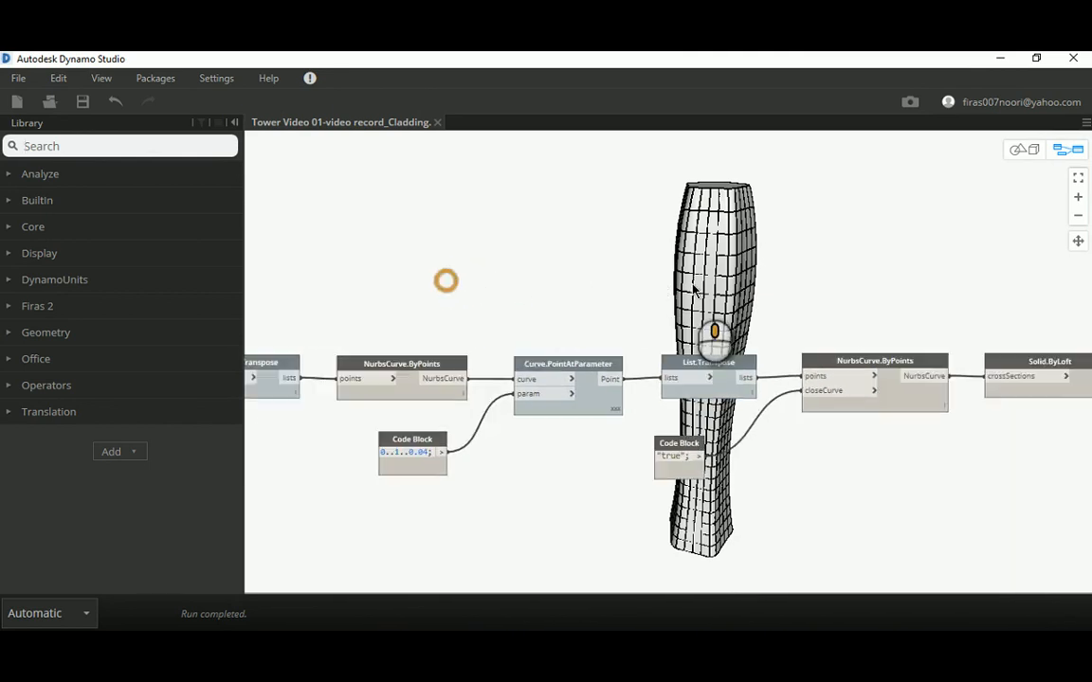
pyautogui.moveTo(464, 290); pyautogui.dragTo(517, 284, button='middle')
pyautogui.scroll(-3, 753, 298)
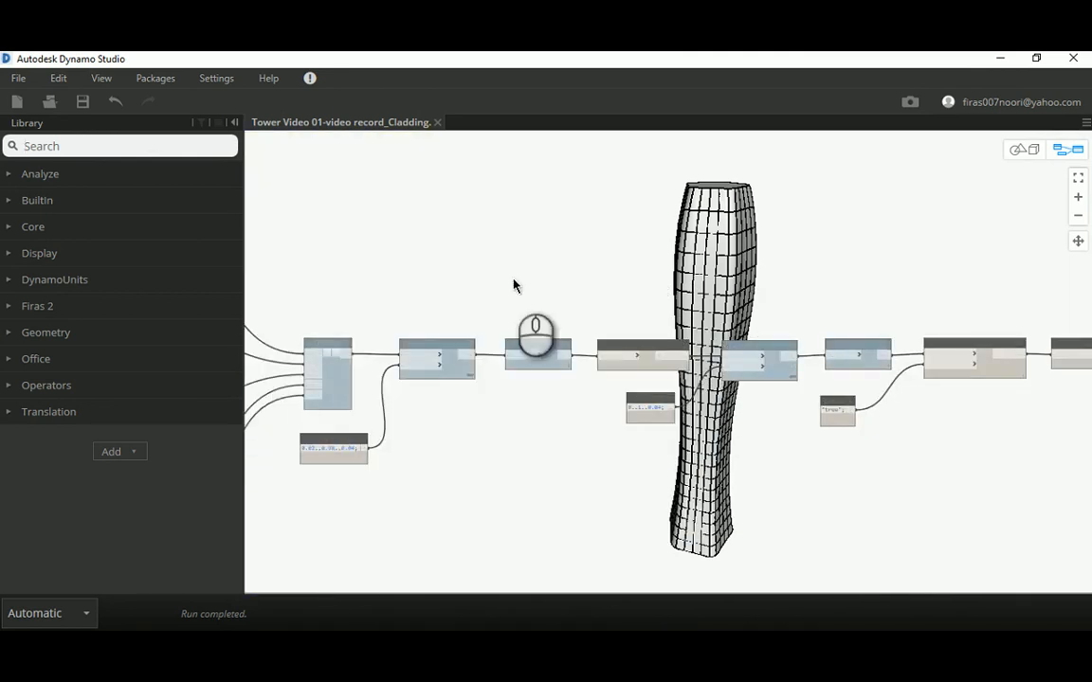
pyautogui.scroll(5, 516, 279)
pyautogui.scroll(-3, 531, 239)
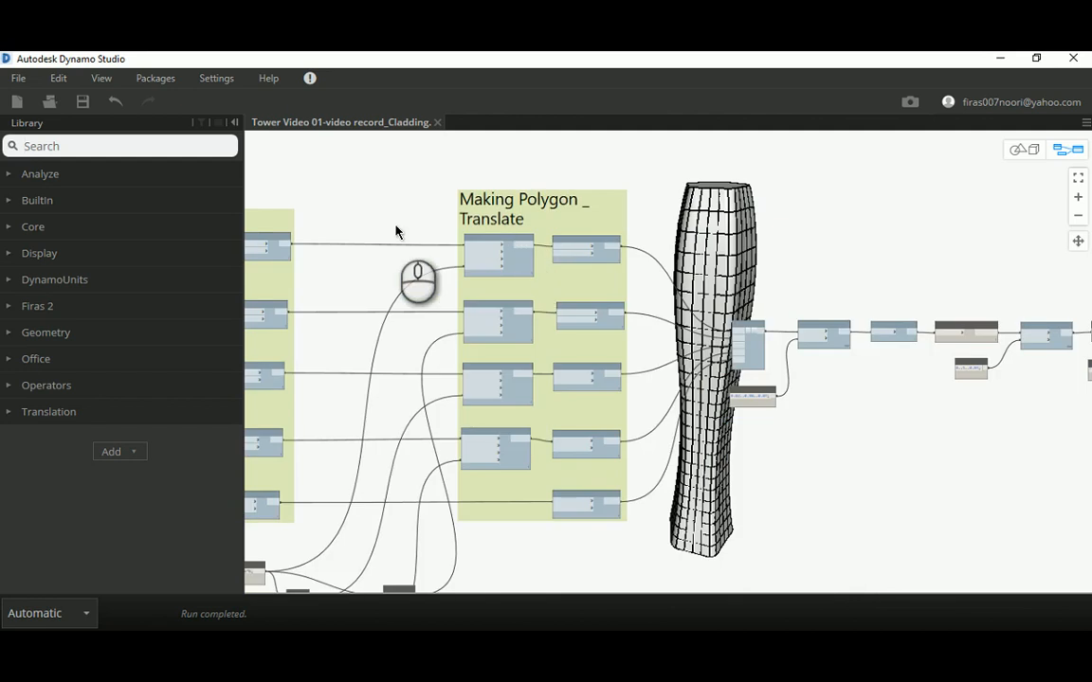
pyautogui.moveTo(397, 234); pyautogui.dragTo(517, 222, button='middle')
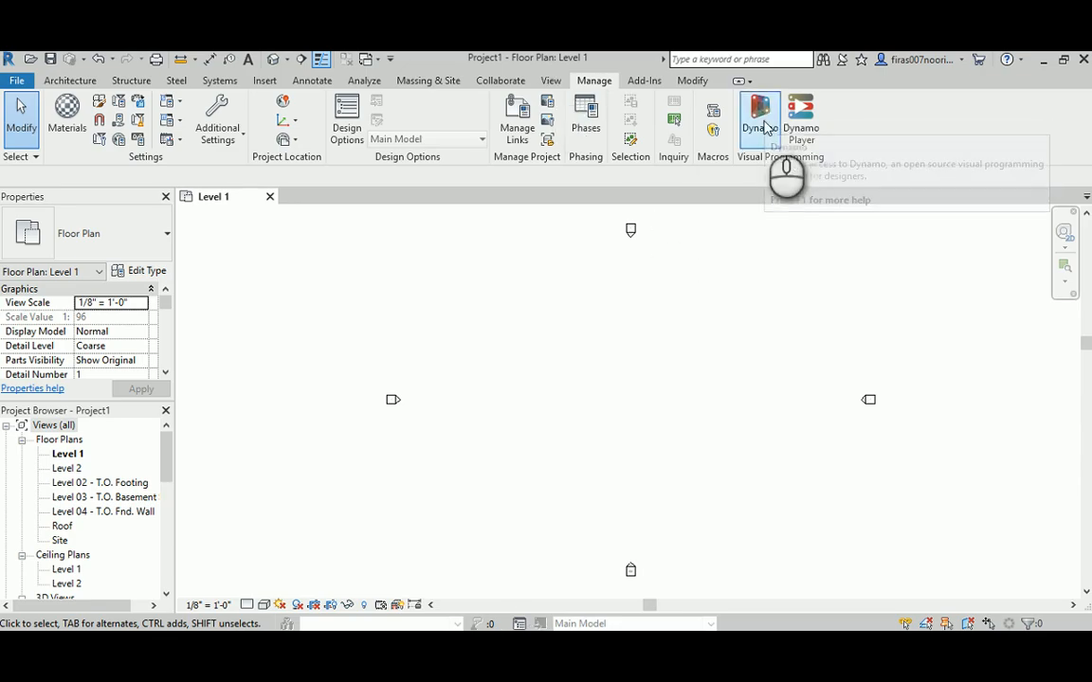
# Step: Switch to Revit and close the Project1 session
pyautogui.click(764, 122)
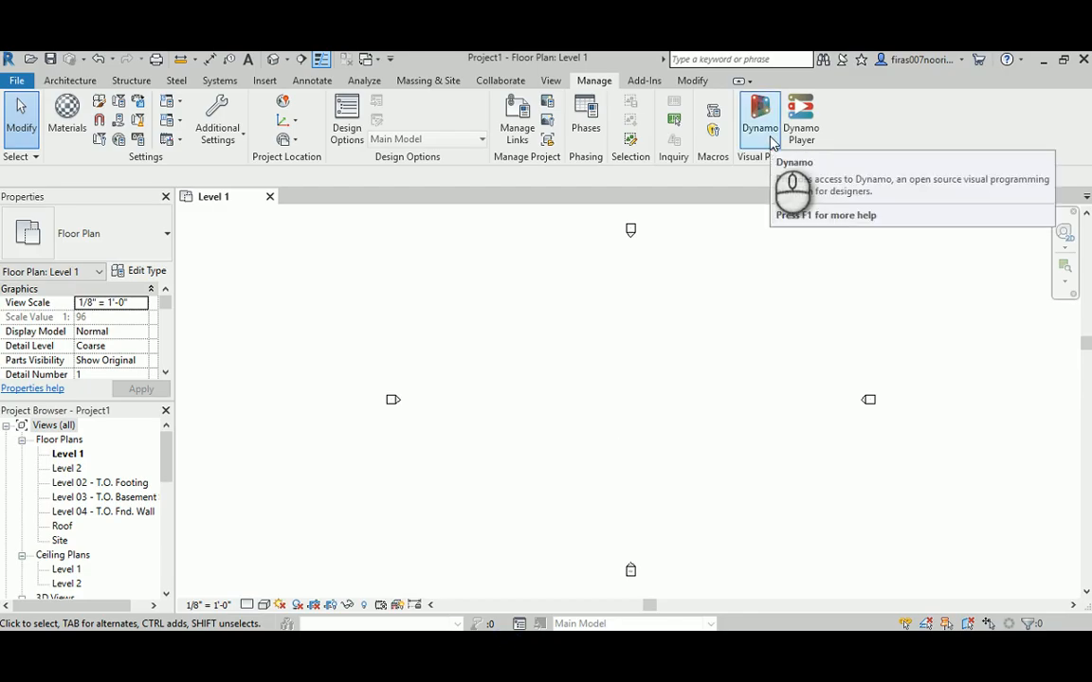
pyautogui.click(1084, 60)
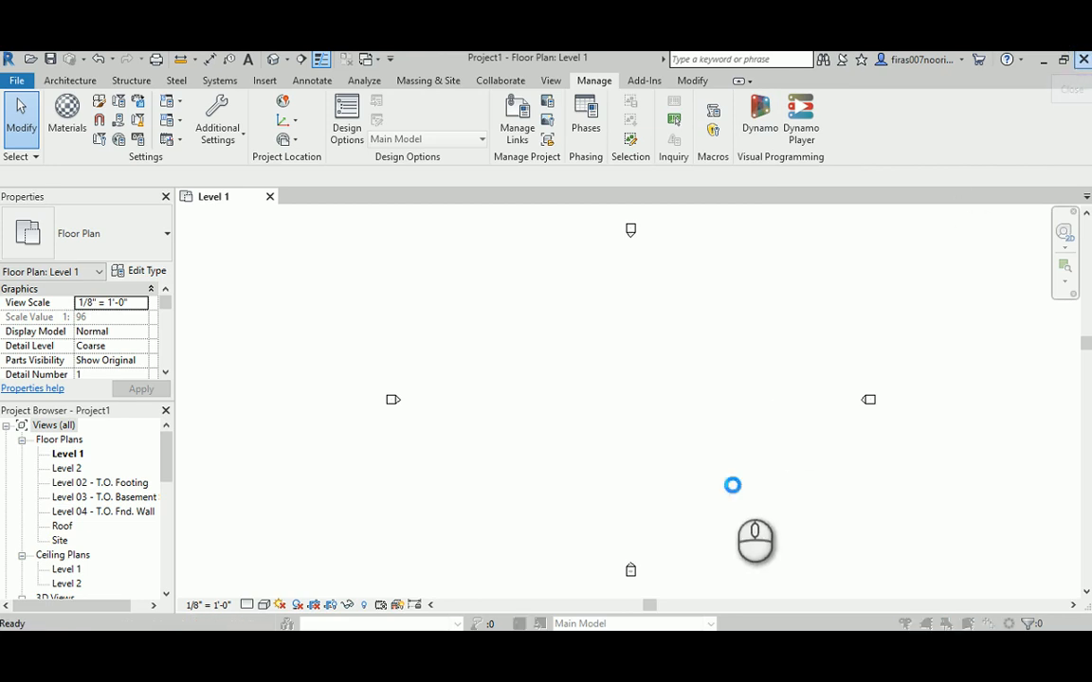
pyautogui.click(580, 350)
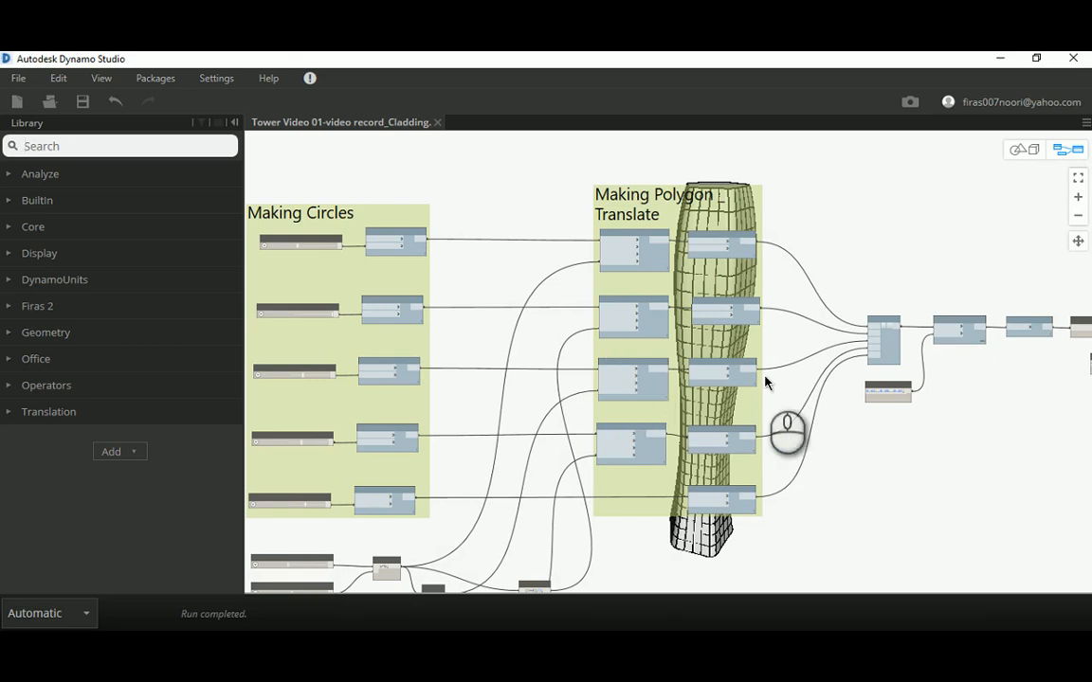
# Step: In Dynamo Studio, move the Solid.ByLoft node farther from the NurbsCurve.ByPoints node at the end of the graph
pyautogui.moveTo(929, 460); pyautogui.dragTo(616, 393, button='middle')
pyautogui.scroll(-3, 633, 439)
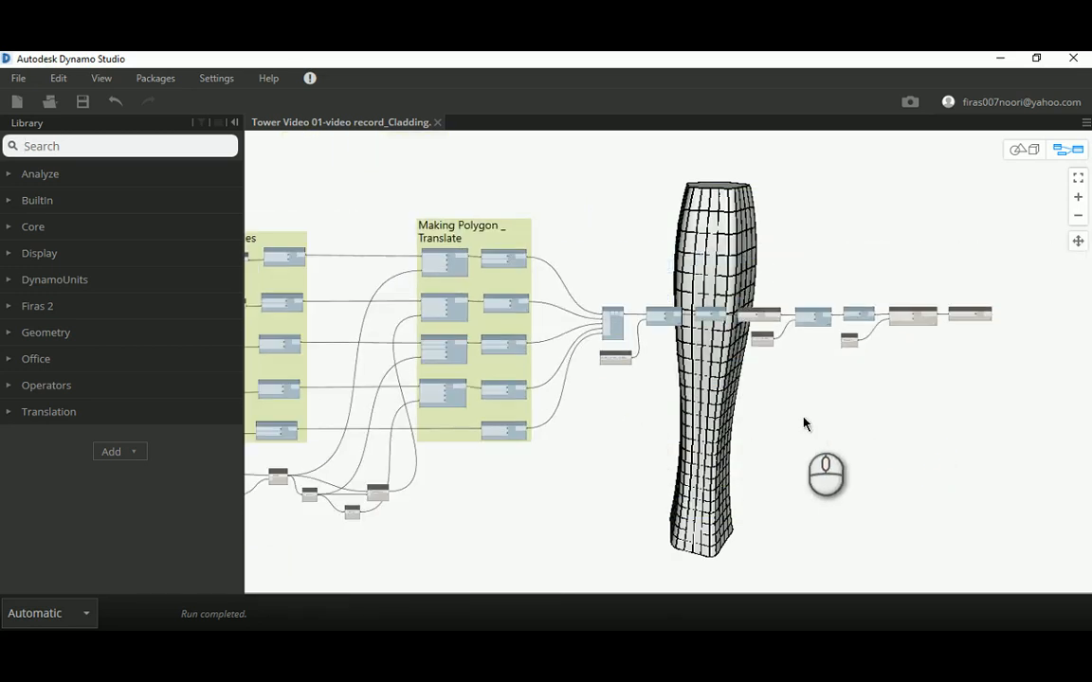
pyautogui.moveTo(801, 419); pyautogui.dragTo(536, 427, button='middle')
pyautogui.scroll(3, 762, 309)
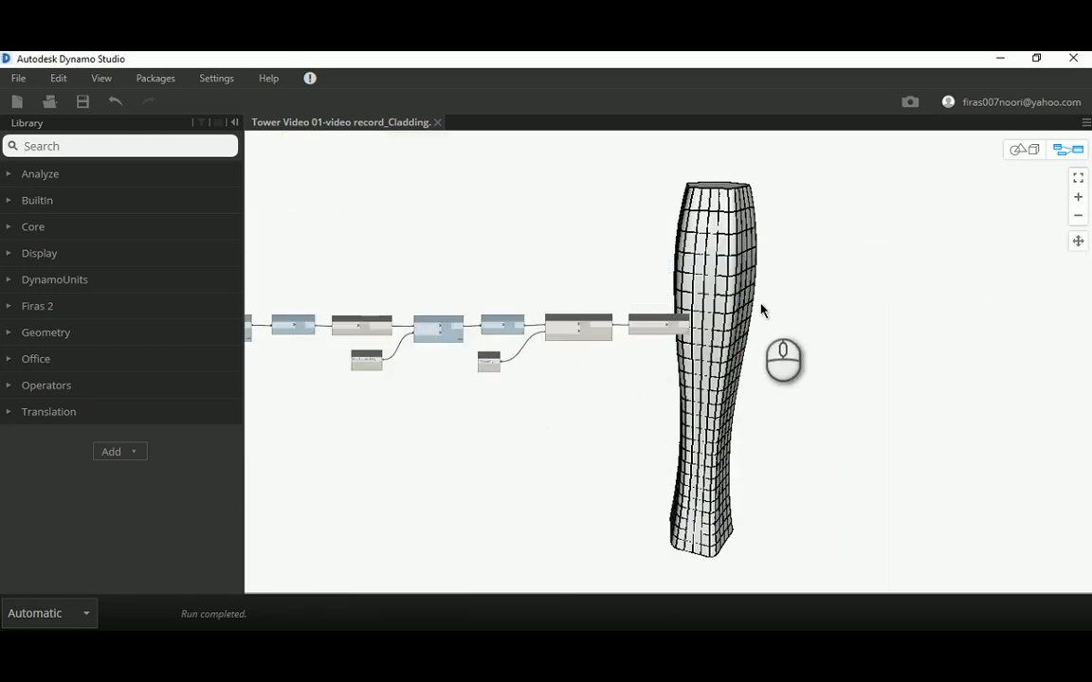
pyautogui.scroll(4, 761, 309)
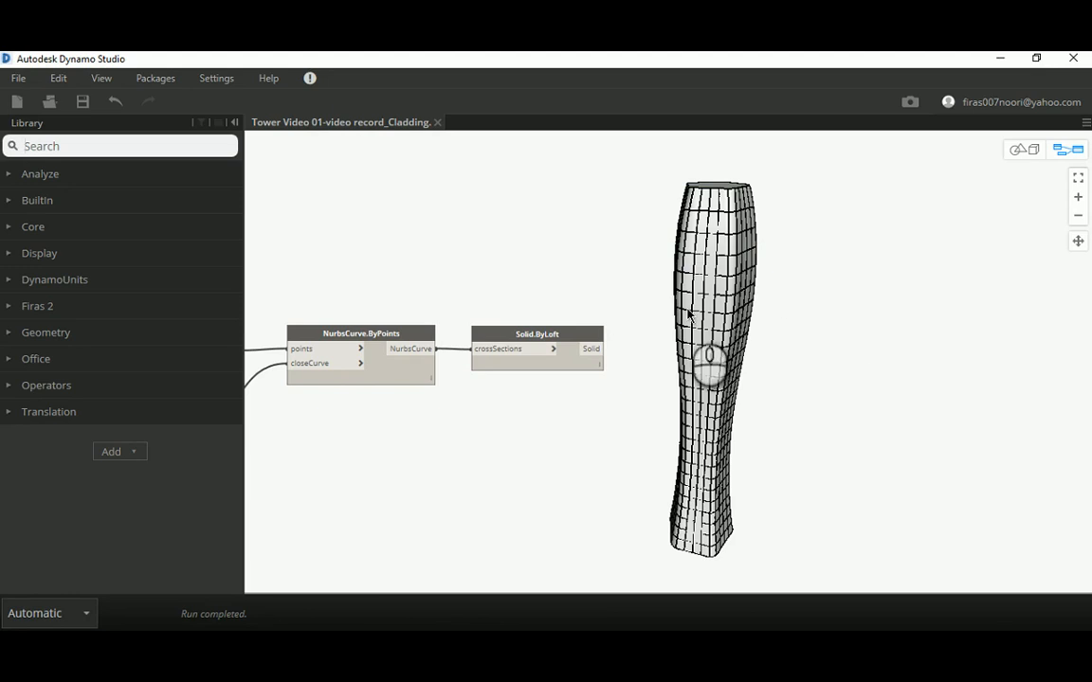
pyautogui.moveTo(541, 338); pyautogui.dragTo(605, 344)
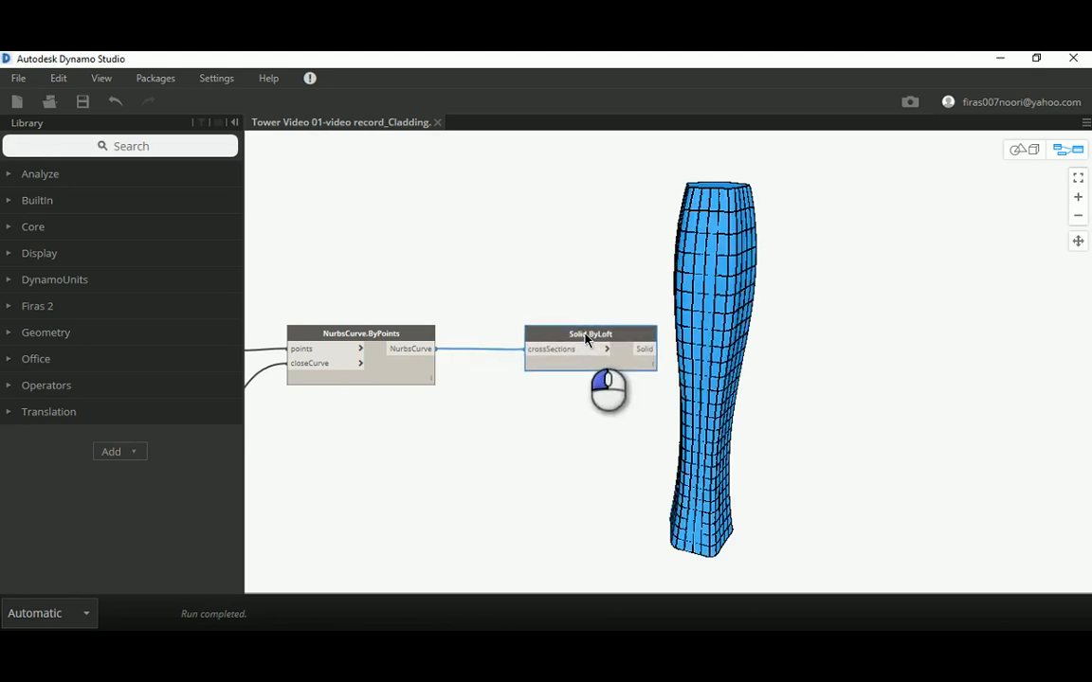
pyautogui.click(574, 280)
# Step: Review the node chain from the final loft back to the Making Circles group and its sliders
pyautogui.scroll(-2, 599, 288)
pyautogui.moveTo(473, 253); pyautogui.dragTo(848, 293, button='middle')
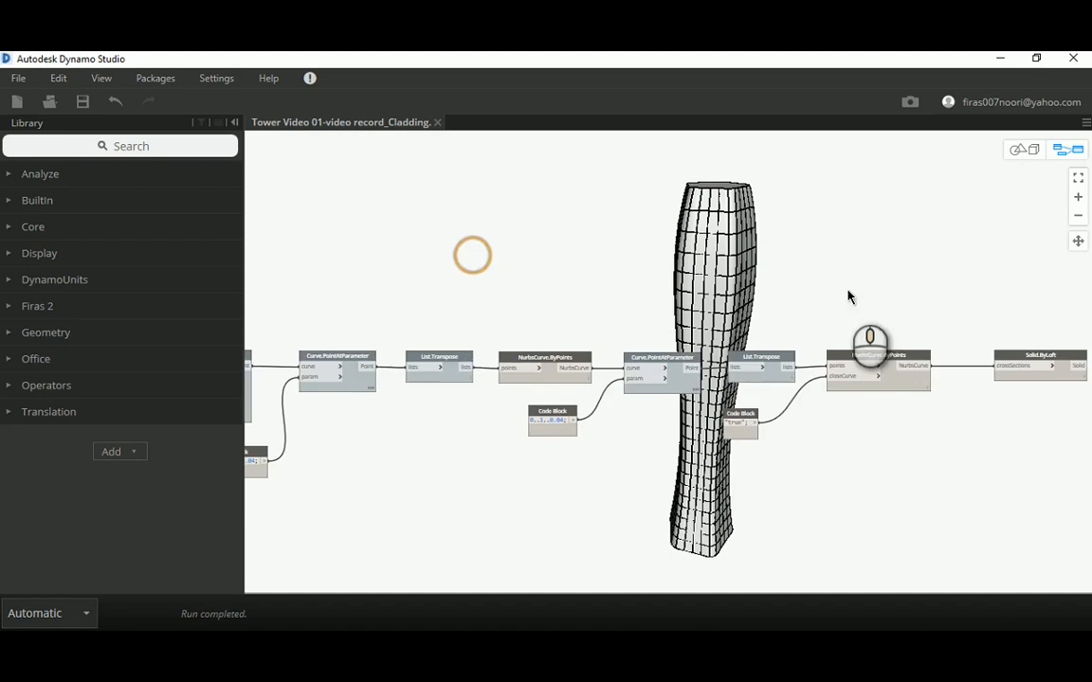
pyautogui.moveTo(507, 287); pyautogui.dragTo(690, 306, button='middle')
pyautogui.scroll(-2, 690, 306)
pyautogui.scroll(-2, 690, 306)
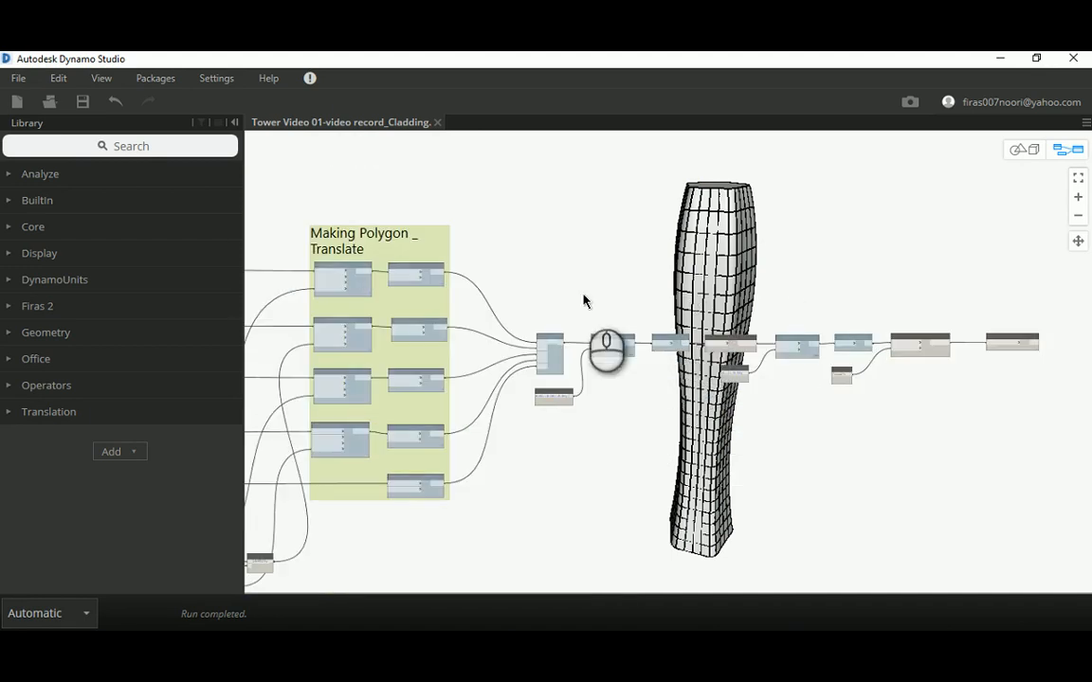
pyautogui.moveTo(509, 282); pyautogui.dragTo(702, 286, button='middle')
pyautogui.moveTo(427, 228); pyautogui.dragTo(473, 209, button='middle')
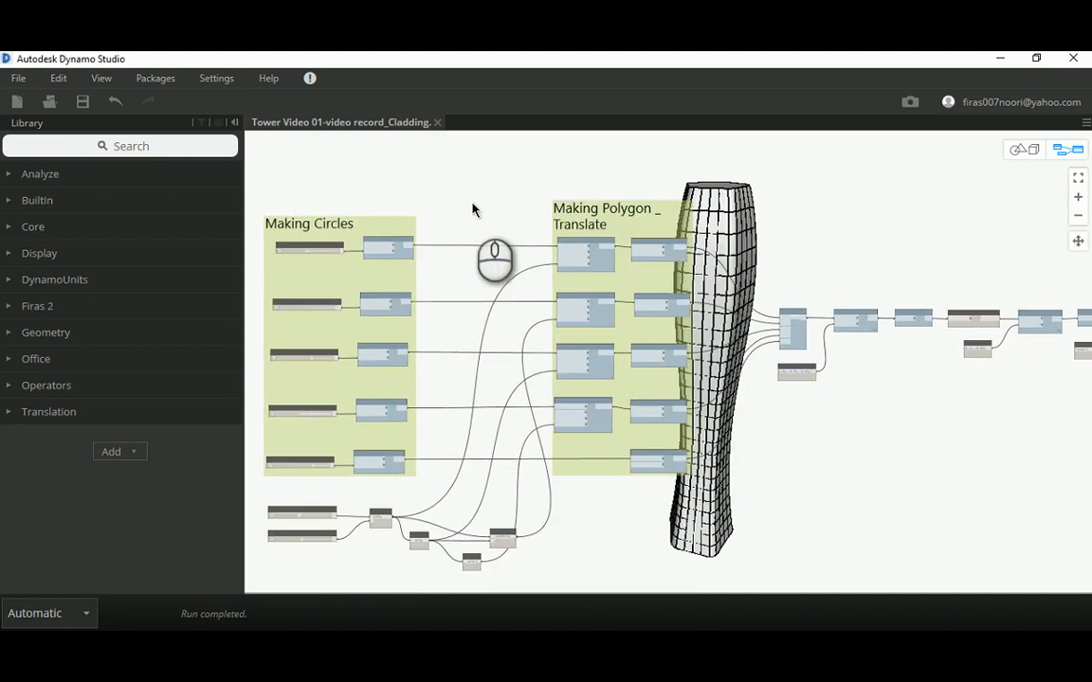
# Step: Send the tower workspace to the web, publishing it with the name Test 5 and the description Test 5
pyautogui.click(17, 79)
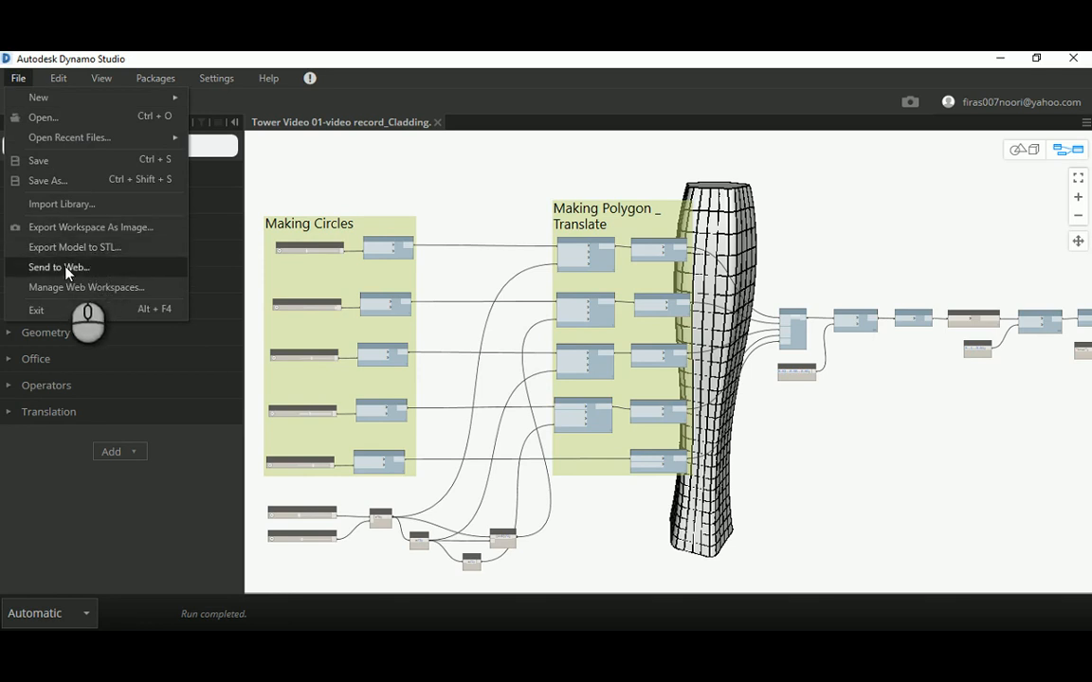
pyautogui.click(65, 270)
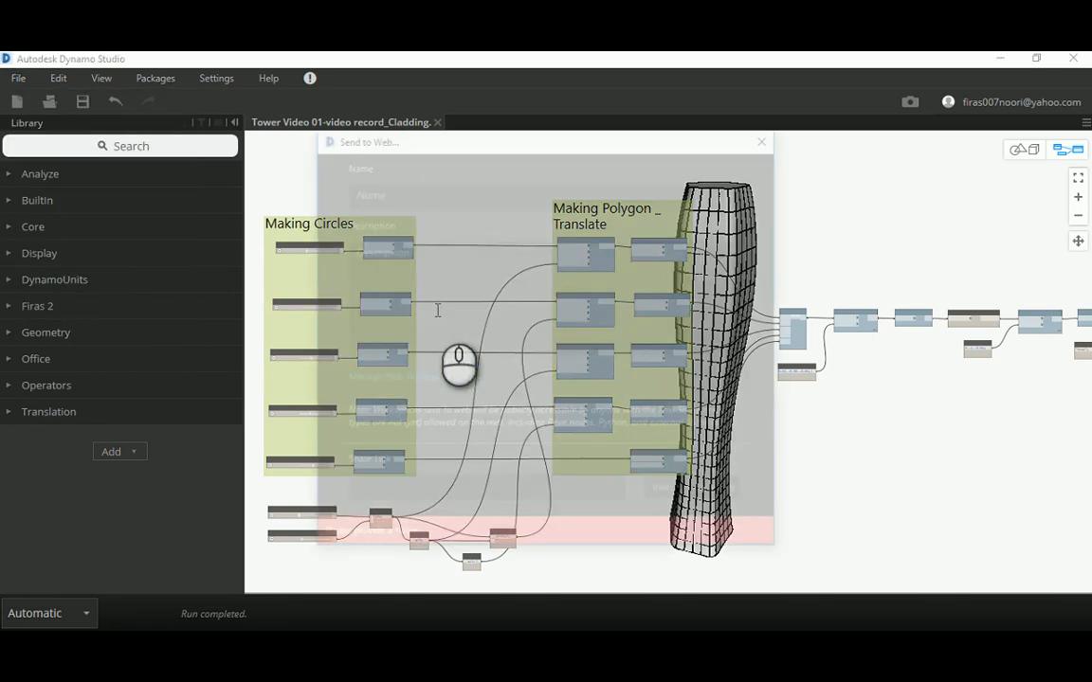
pyautogui.click(362, 193)
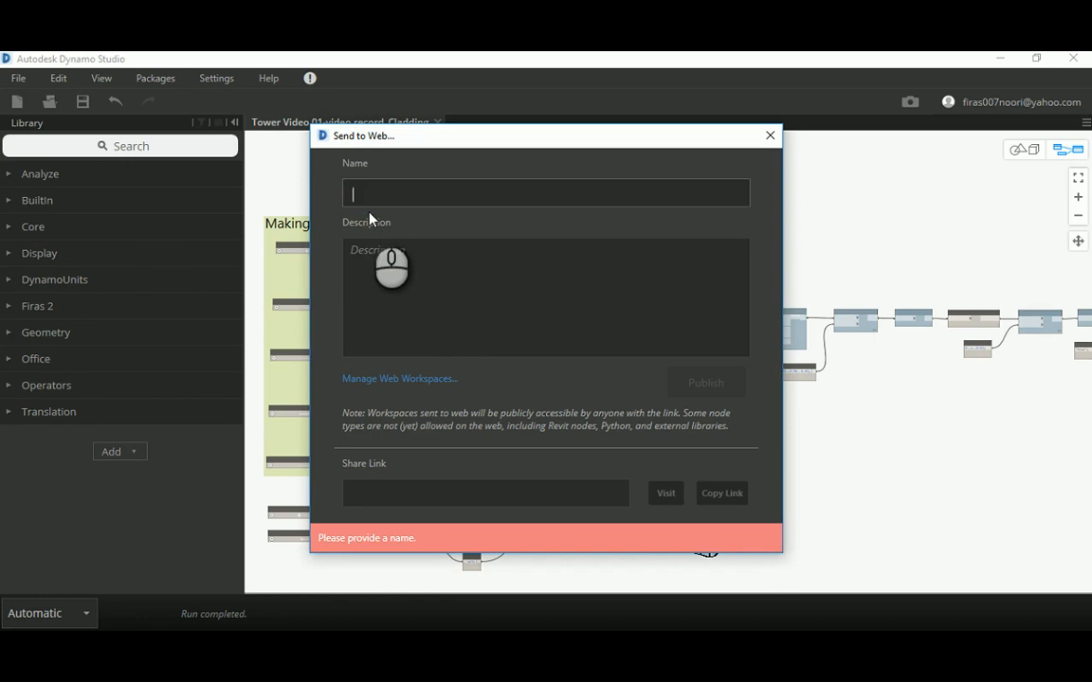
pyautogui.write('Test 5')
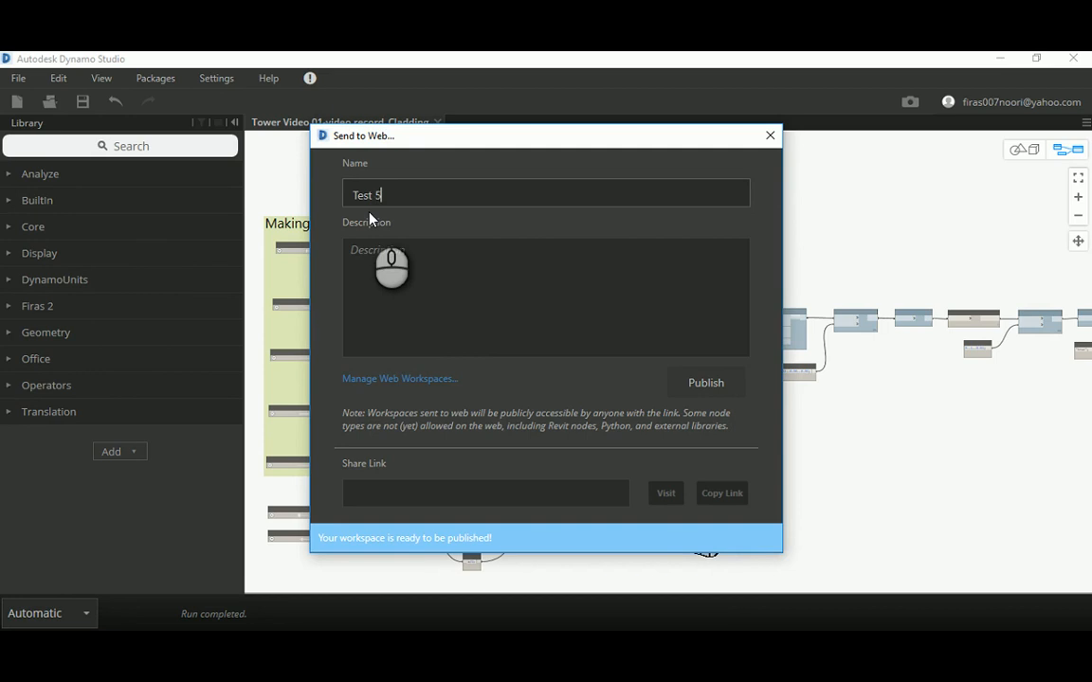
pyautogui.click(384, 250)
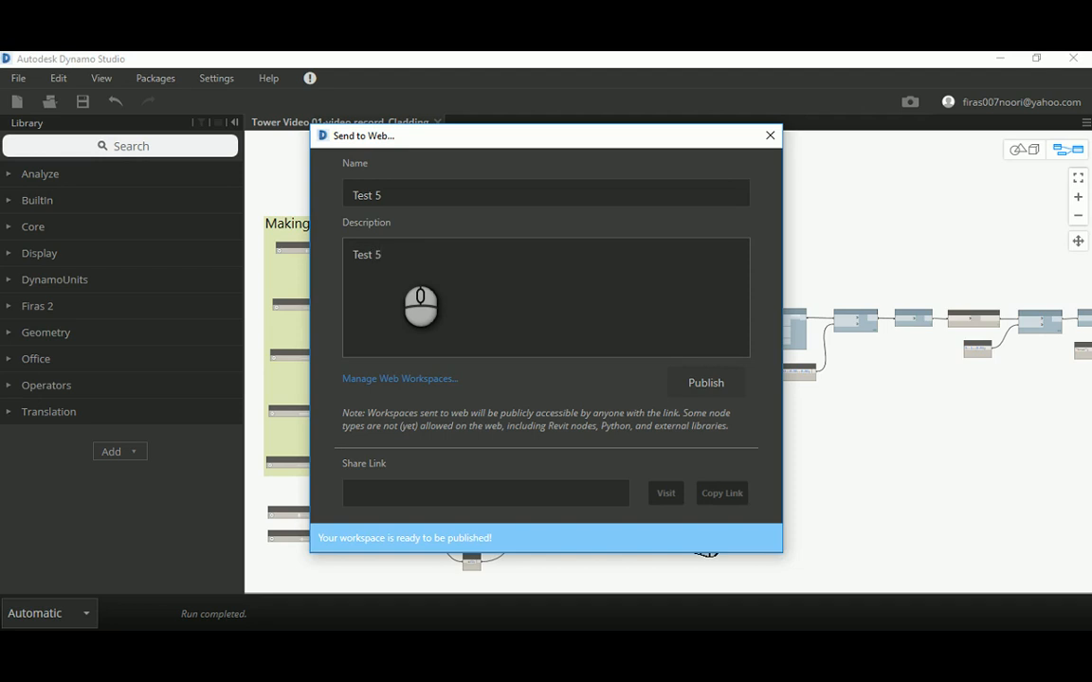
pyautogui.click(707, 383)
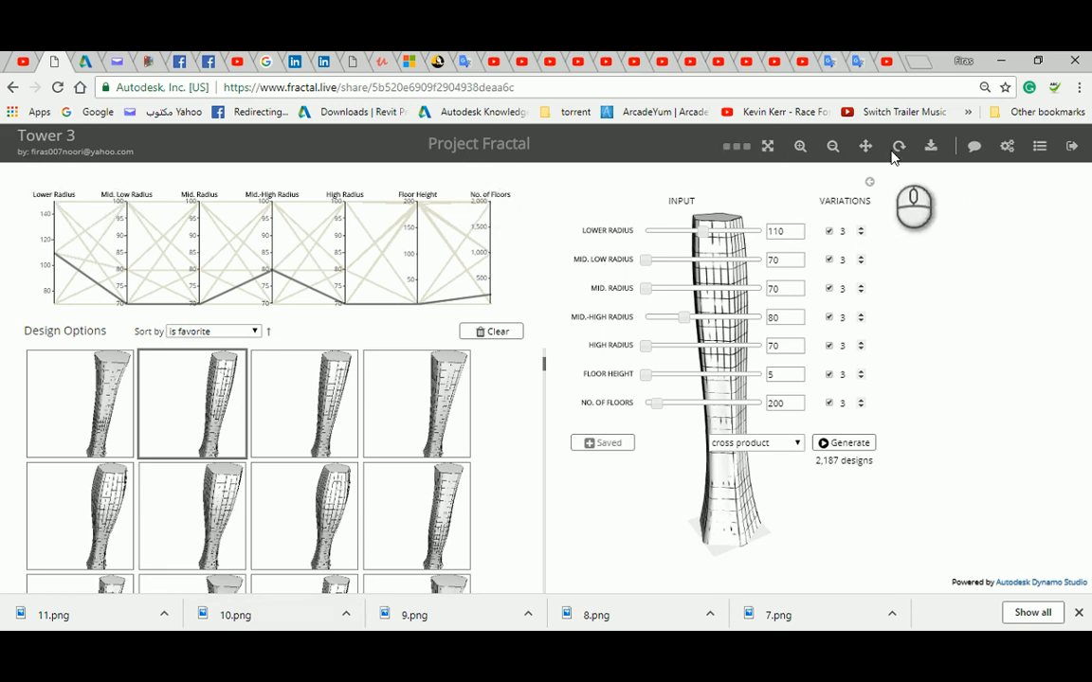
# Step: Open the Test 5 workspace in Project Fractal
pyautogui.click(932, 147)
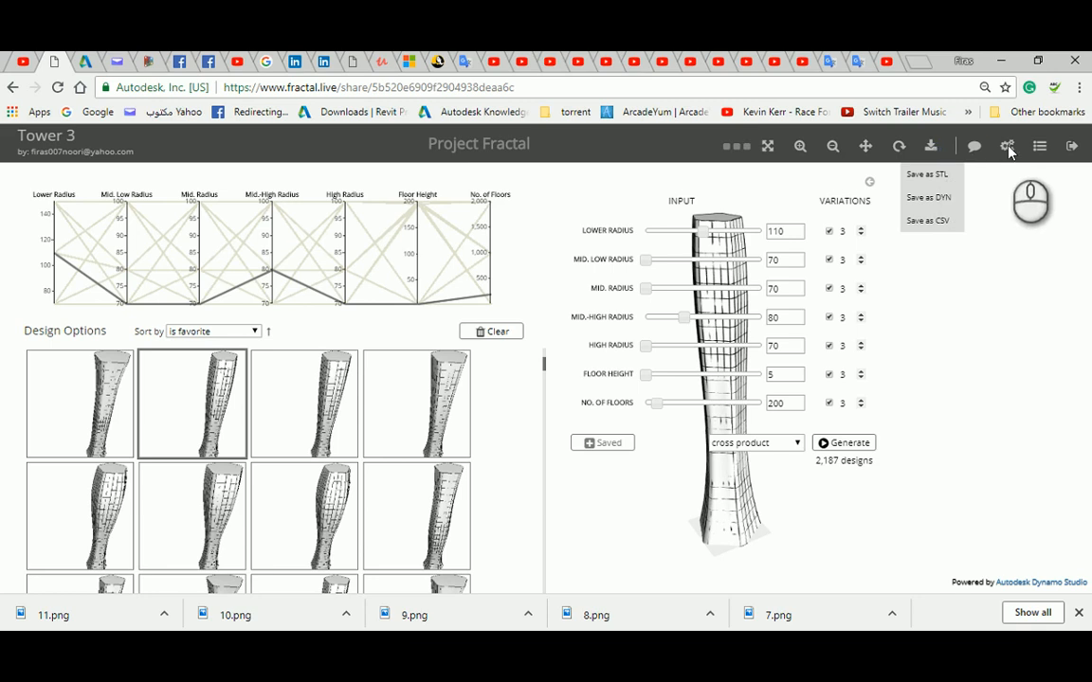
pyautogui.click(1040, 147)
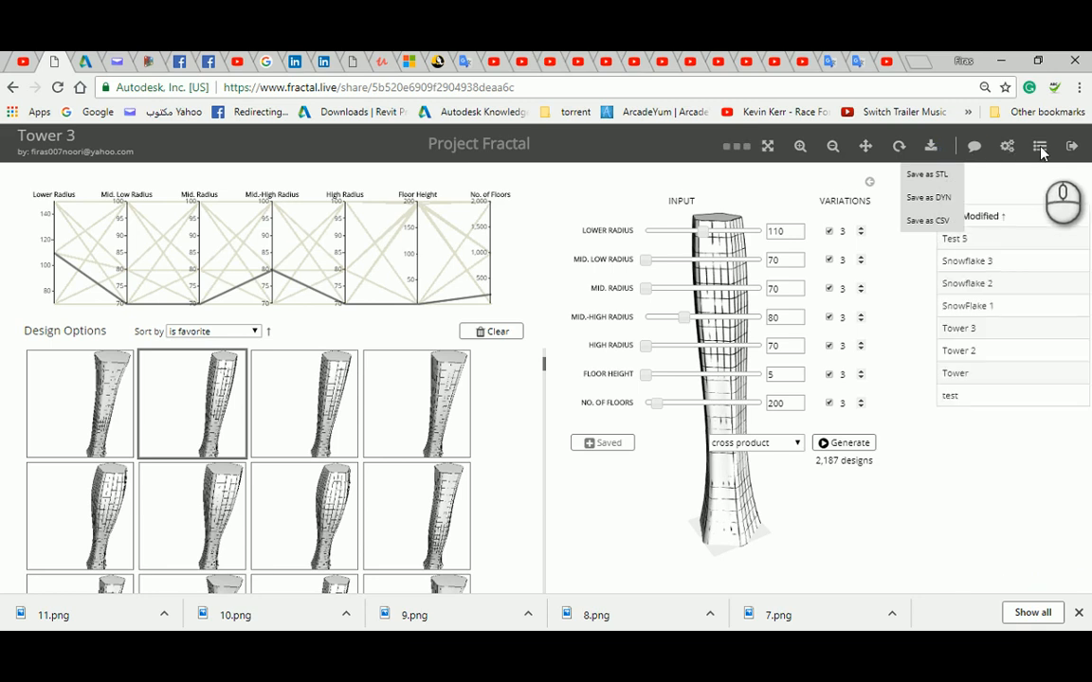
pyautogui.click(952, 242)
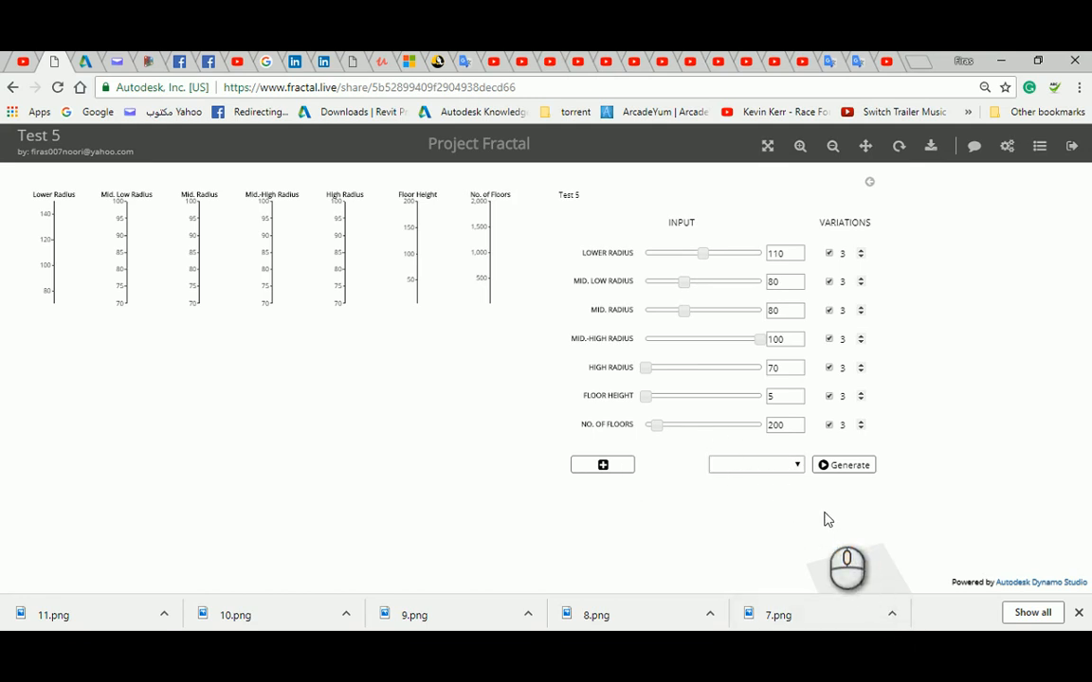
pyautogui.click(824, 544)
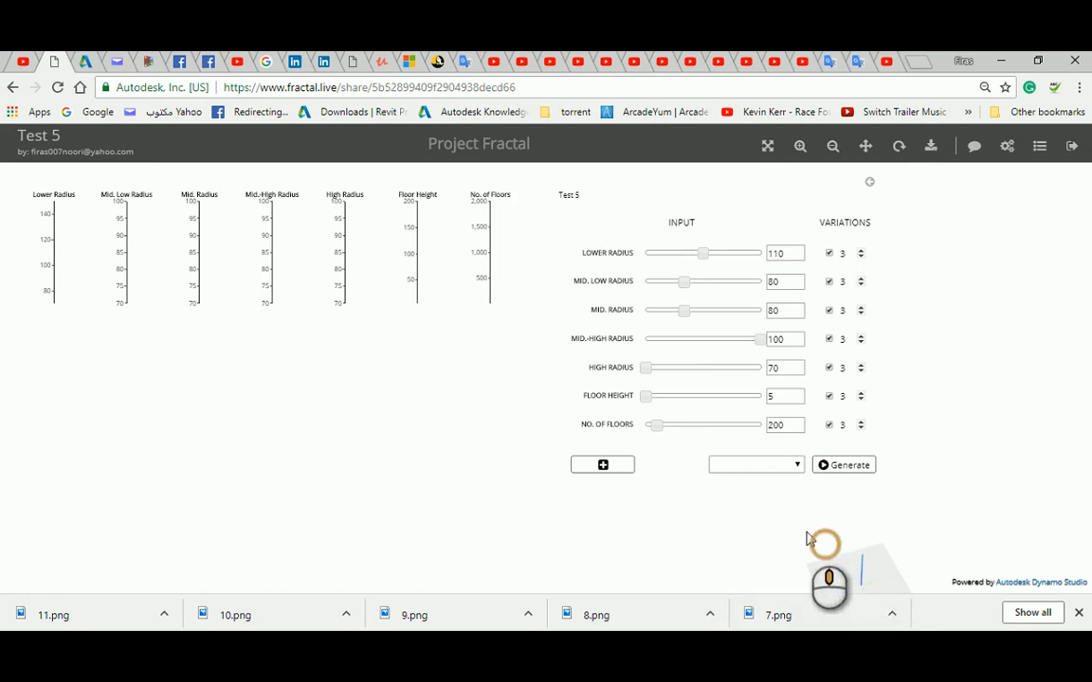
pyautogui.scroll(-2, 805, 531)
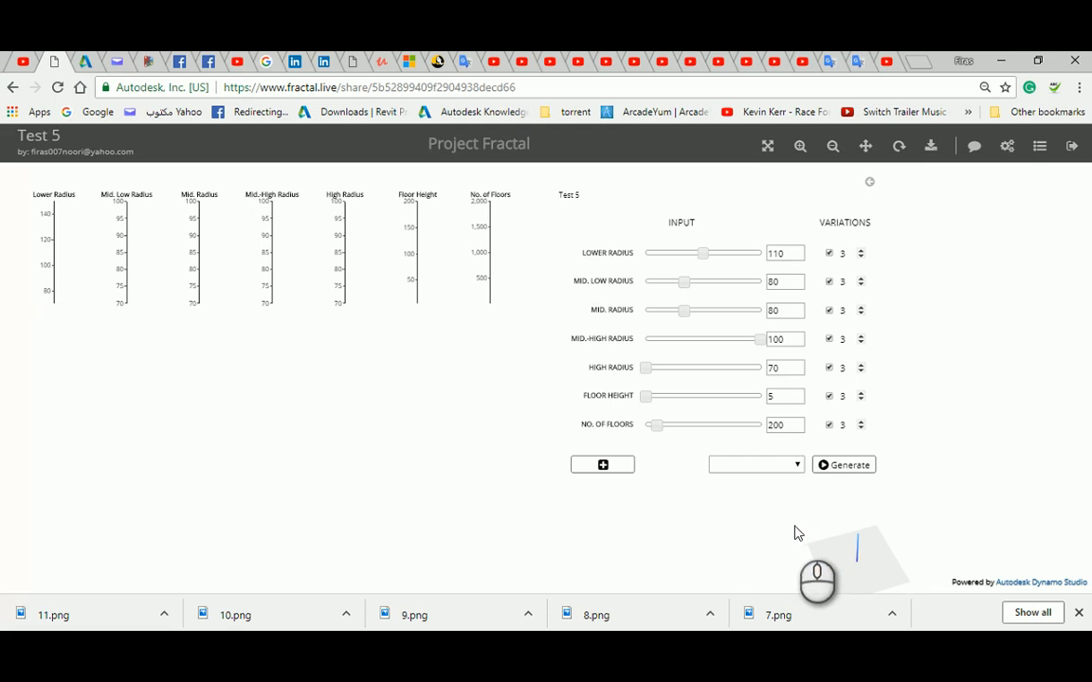
pyautogui.click(833, 531)
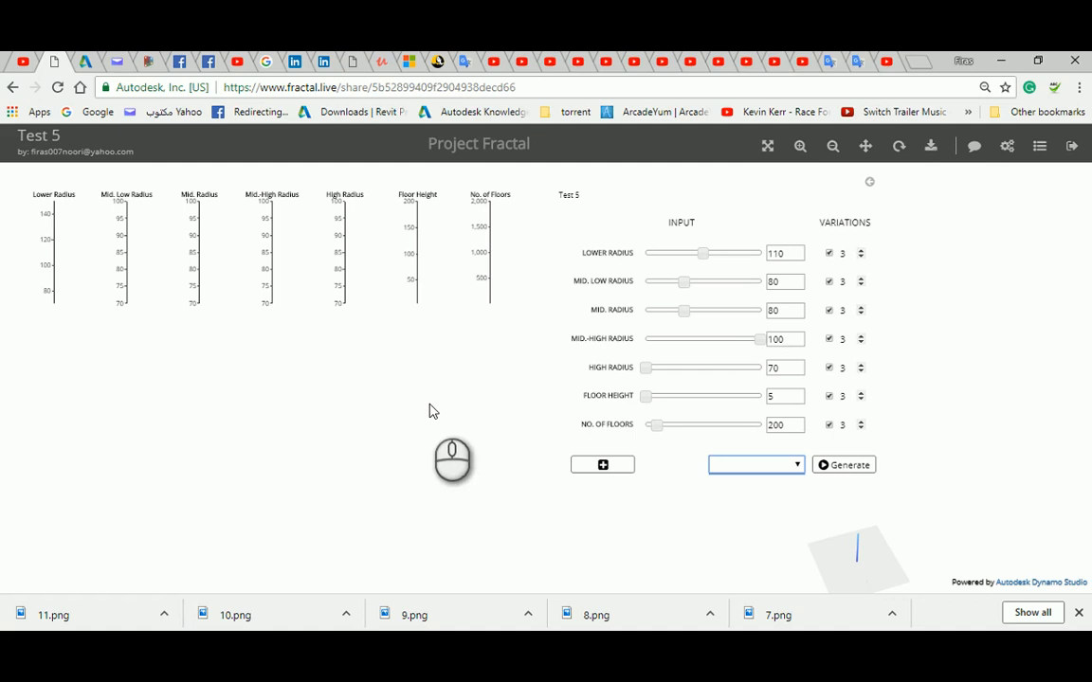
pyautogui.click(834, 559)
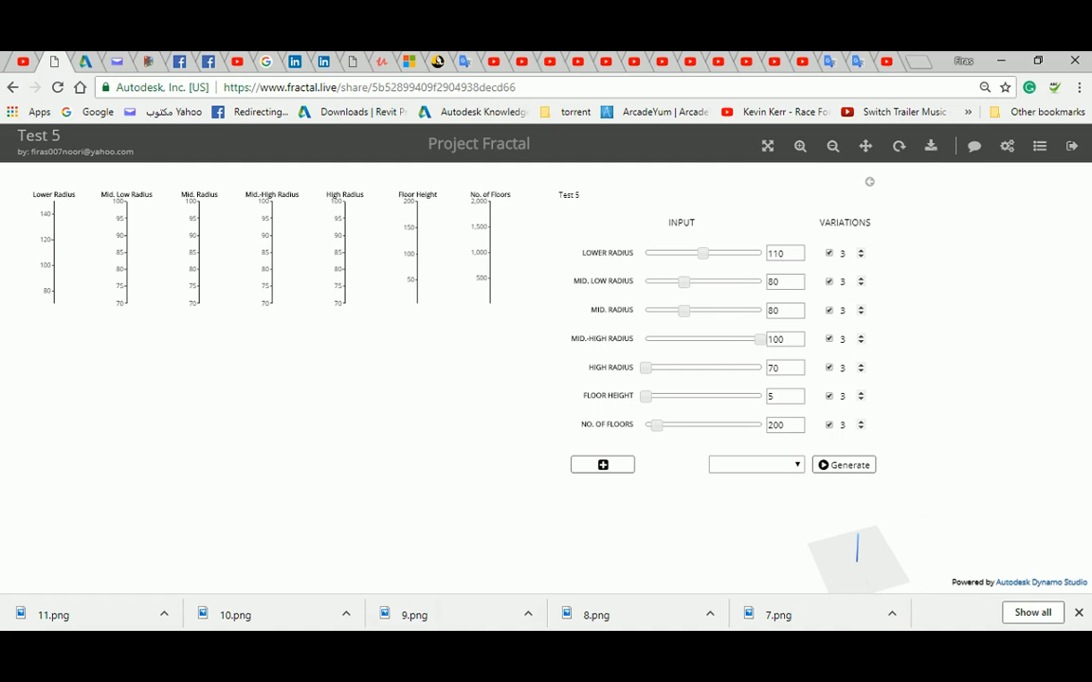
# Step: Switch to Dynamo Studio, close the Send to Web dialog, and return to Project Fractal in the browser
pyautogui.moveTo(474, 645)
pyautogui.click(531, 597)
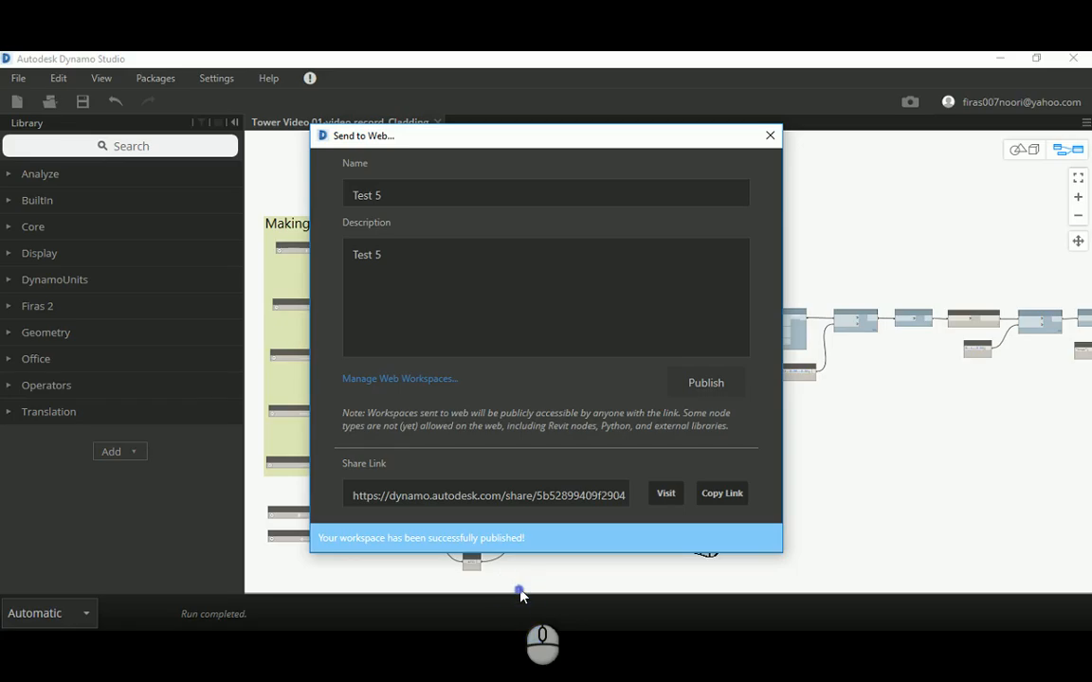
pyautogui.click(769, 135)
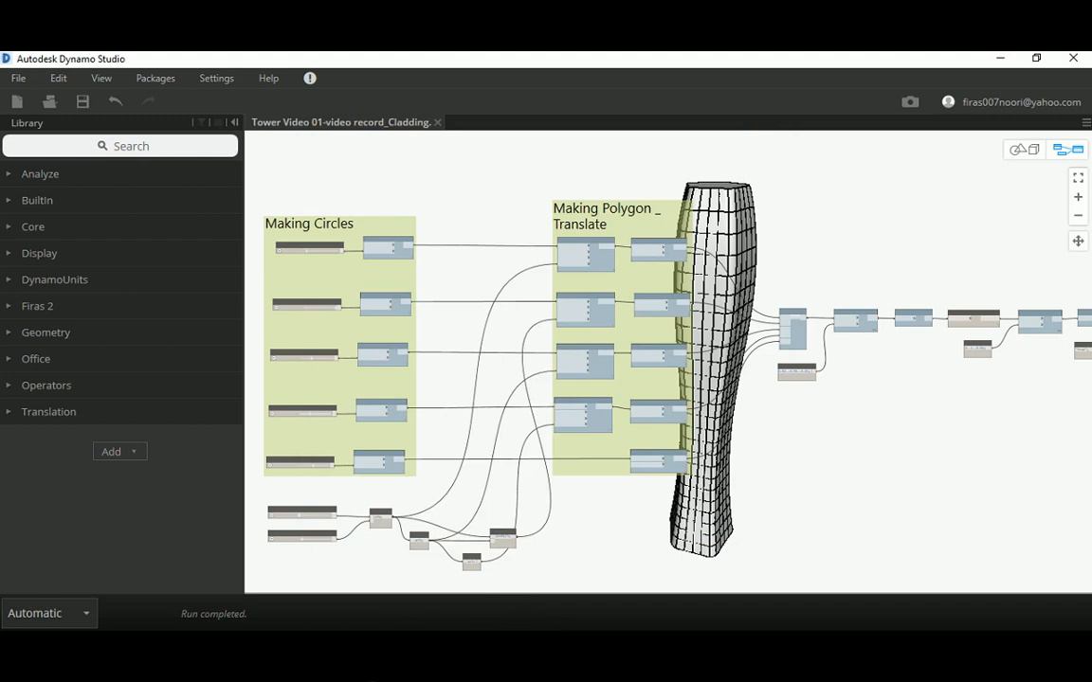
pyautogui.click(354, 646)
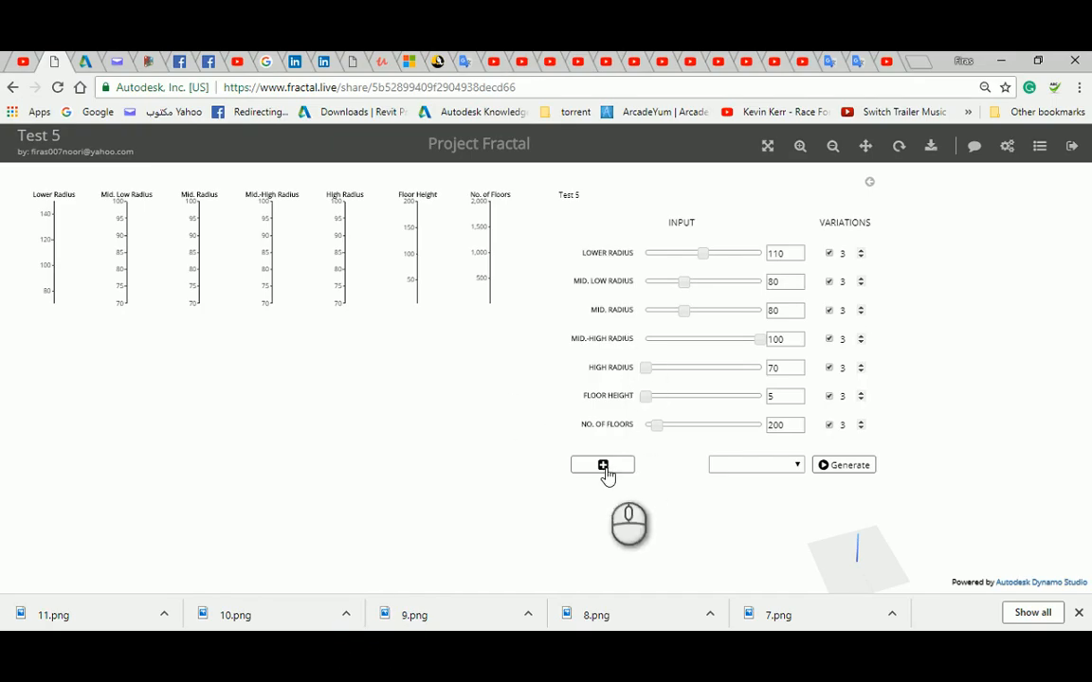
pyautogui.click(848, 565)
pyautogui.middleClick(849, 565)
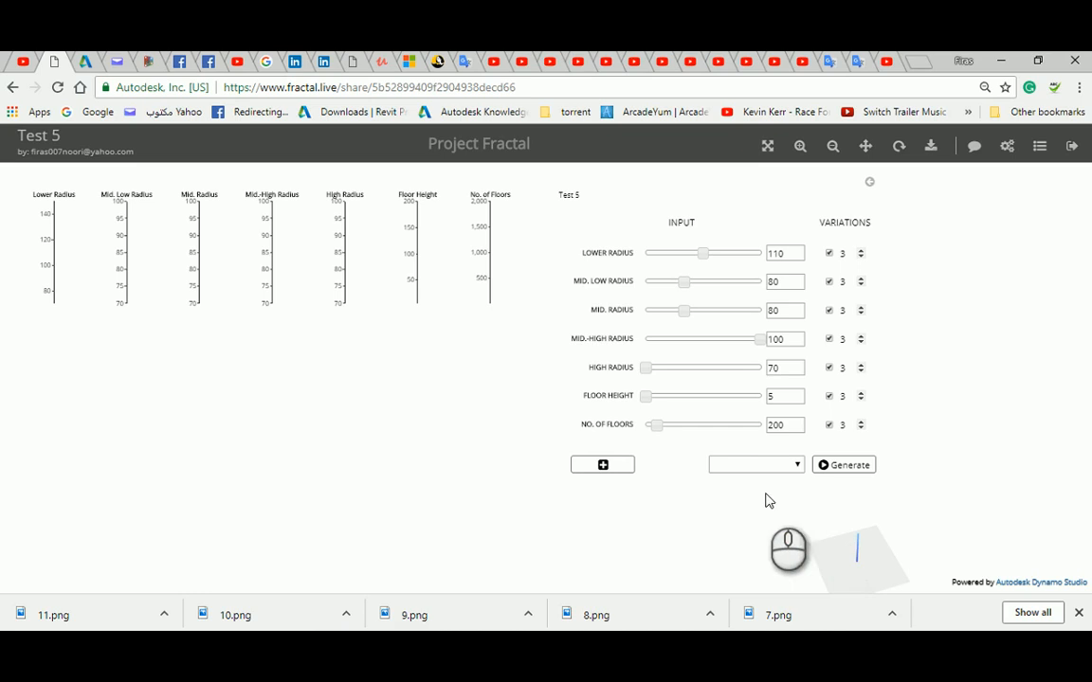
pyautogui.rightClick(504, 367)
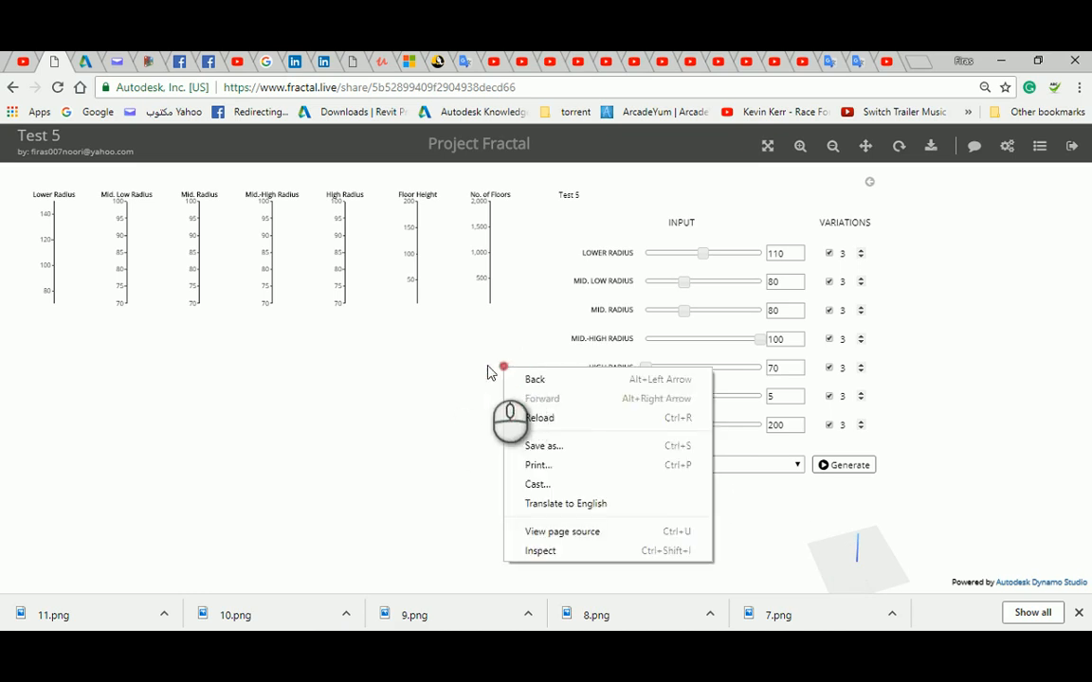
pyautogui.click(332, 373)
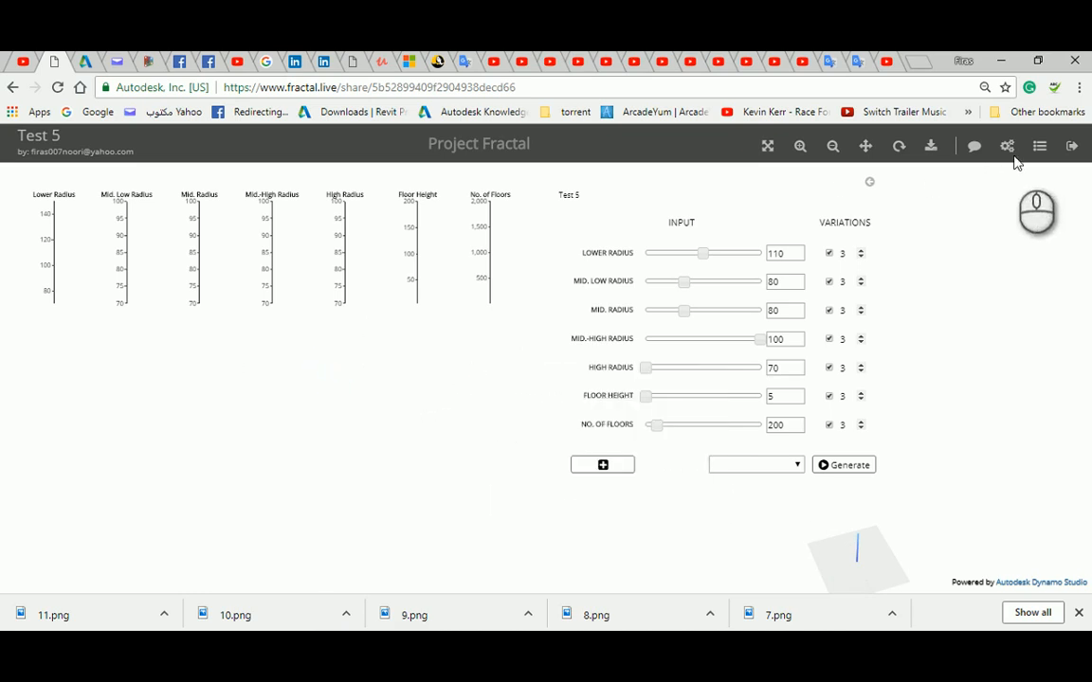
# Step: Open the Tower 3 workspace in place of Test 5
pyautogui.click(1040, 146)
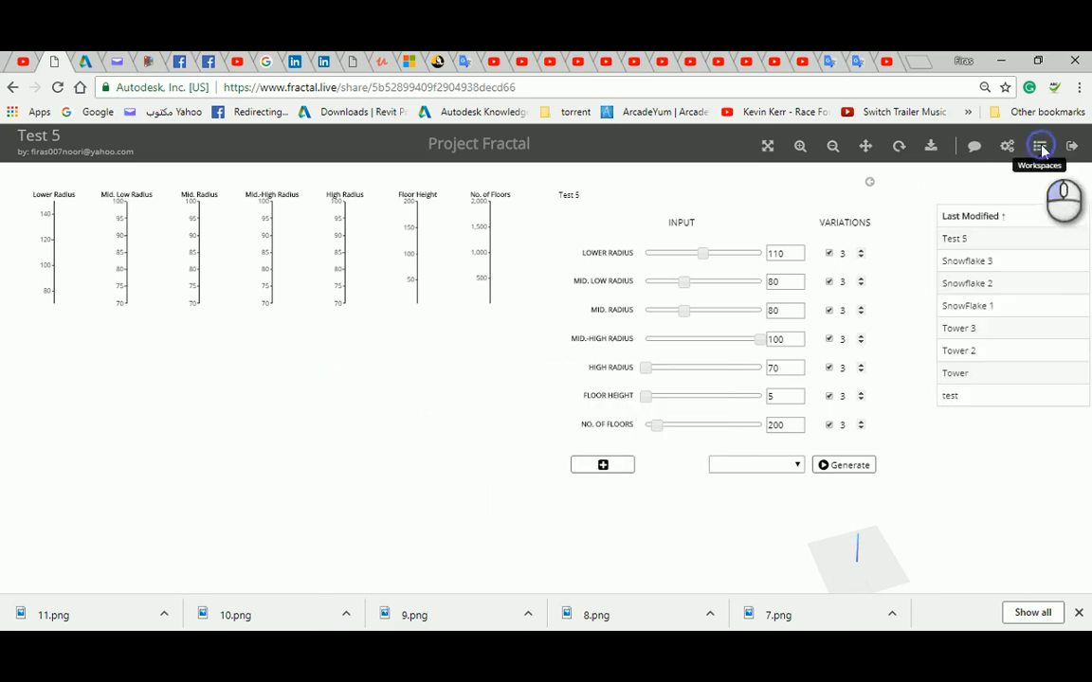
pyautogui.click(970, 330)
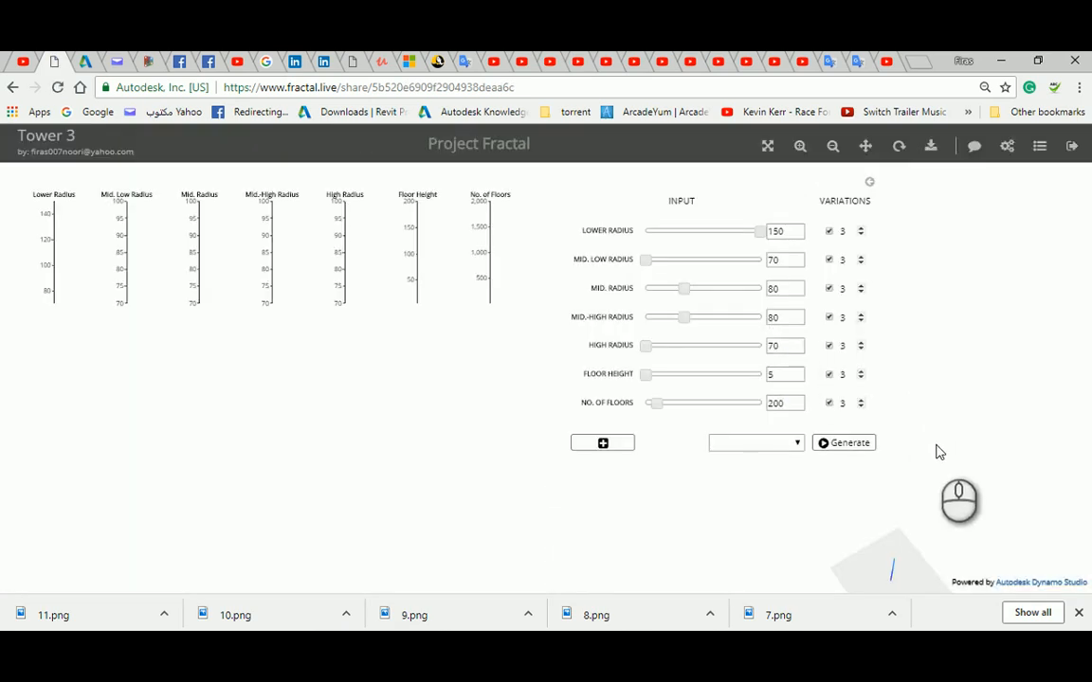
pyautogui.moveTo(937, 445); pyautogui.dragTo(872, 375, button='middle')
pyautogui.moveTo(764, 466)
pyautogui.mouseDown(button='middle')
pyautogui.moveTo(670, 475)
pyautogui.moveTo(754, 474)
pyautogui.mouseUp(button='middle')
pyautogui.moveTo(739, 488)
pyautogui.mouseDown(button='right')
pyautogui.moveTo(735, 465)
pyautogui.moveTo(687, 461)
pyautogui.moveTo(777, 473)
pyautogui.moveTo(755, 472)
pyautogui.mouseUp(button='right')
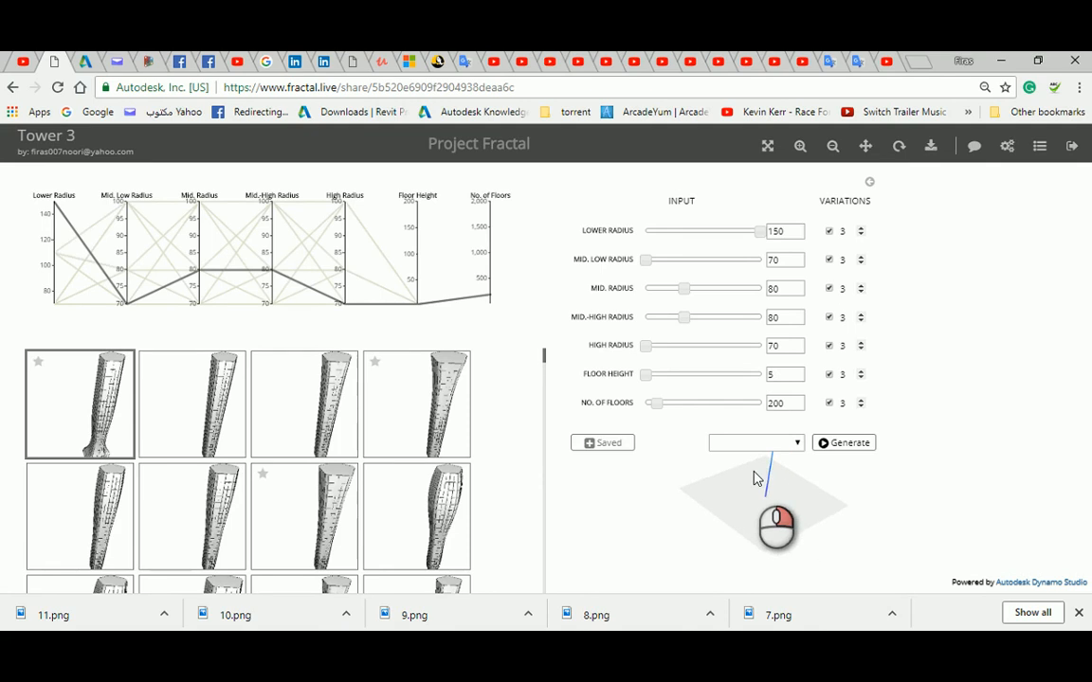
# Step: Reopen the Test 5 workspace and view its whole tower model beside the input sliders
pyautogui.click(1040, 146)
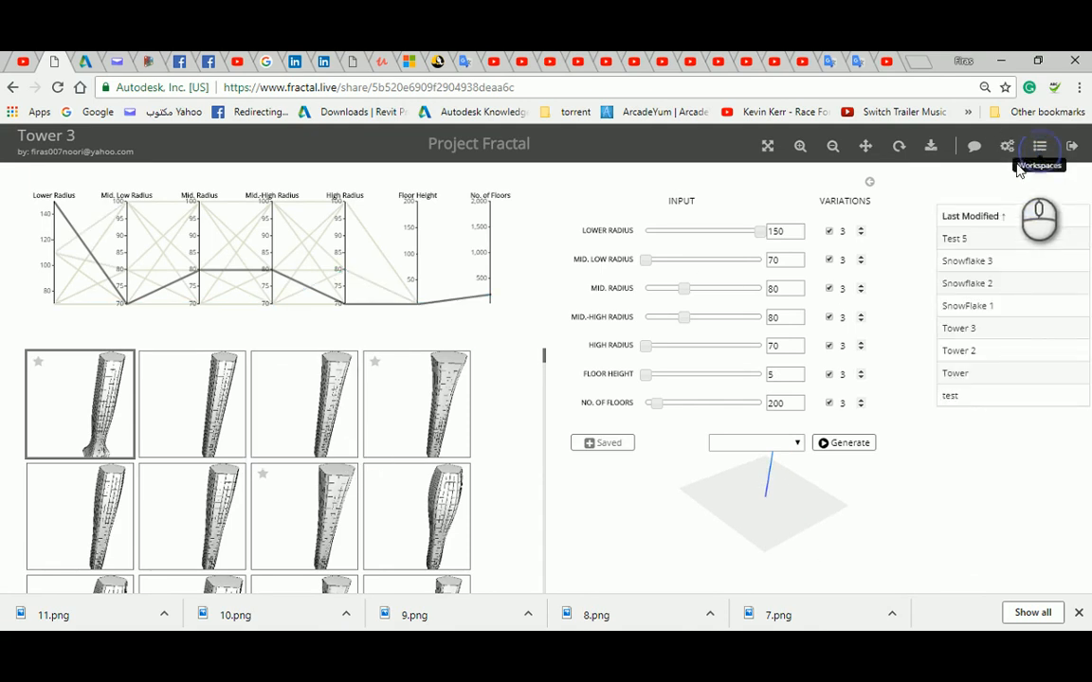
pyautogui.click(956, 240)
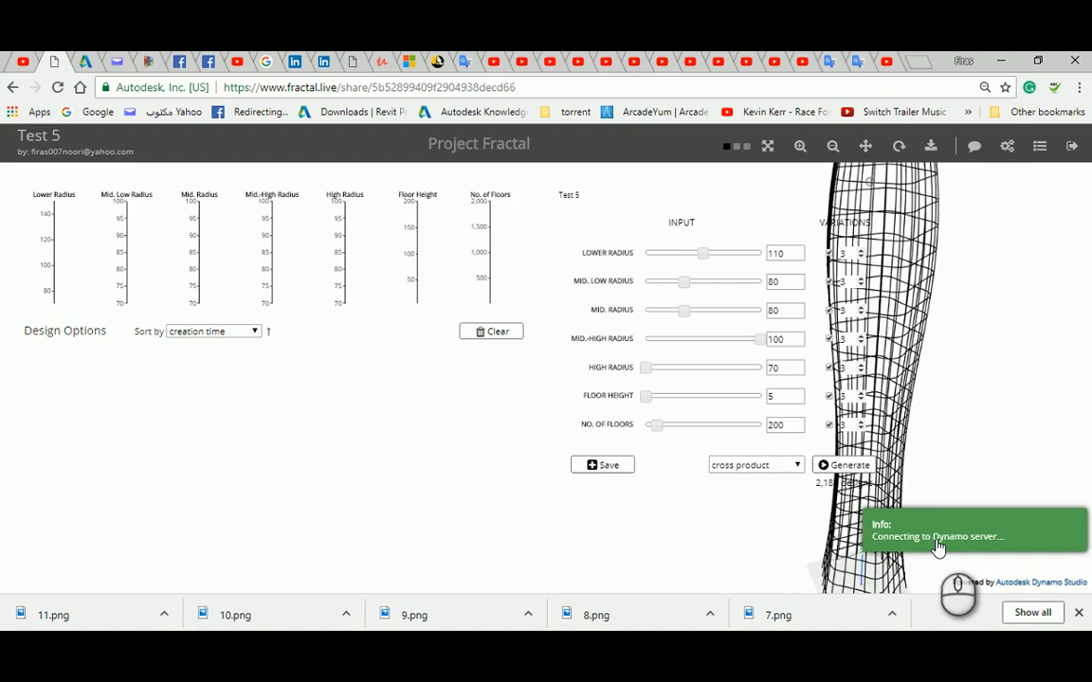
pyautogui.scroll(-3, 938, 314)
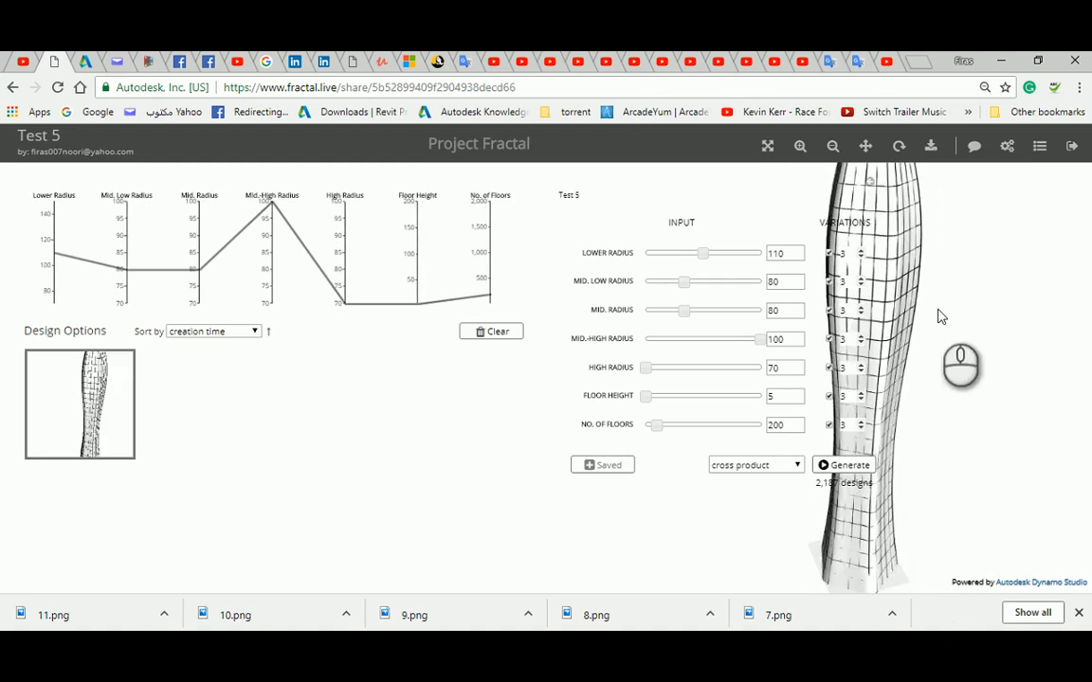
pyautogui.scroll(-1, 924, 301)
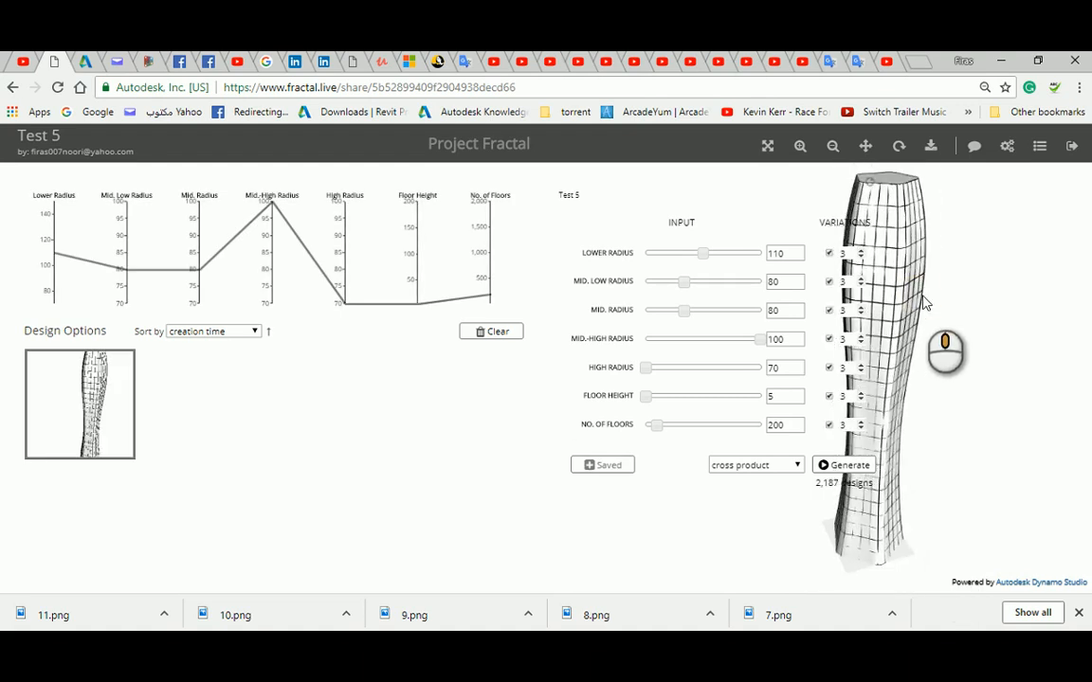
pyautogui.scroll(1, 920, 297)
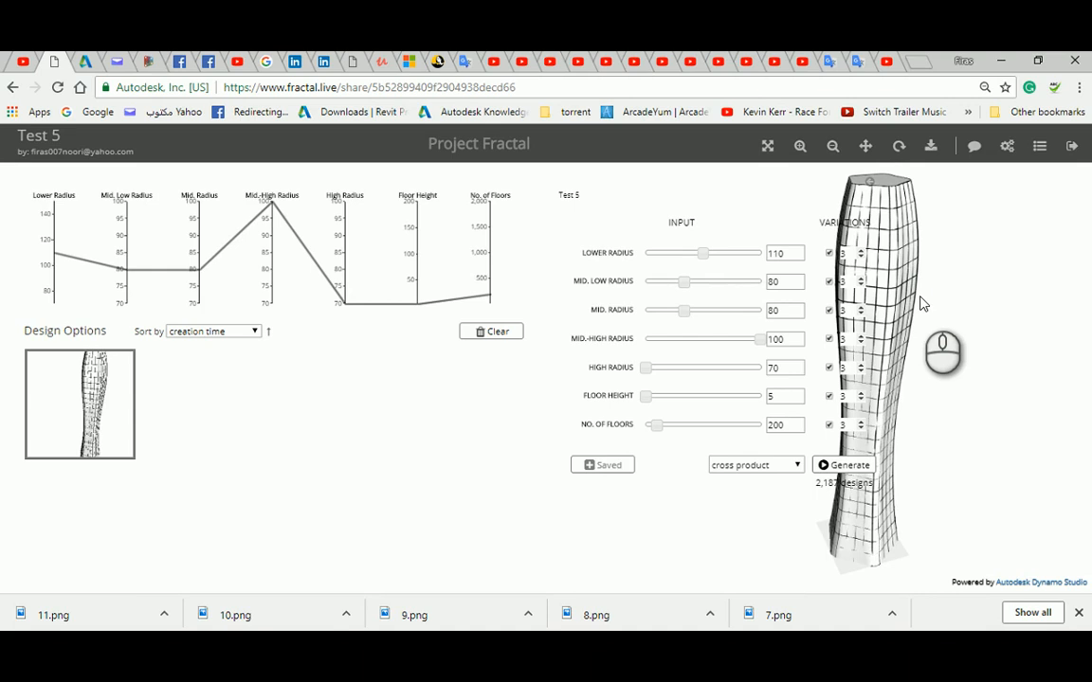
pyautogui.moveTo(920, 296)
pyautogui.mouseDown(button='middle')
pyautogui.moveTo(841, 292)
pyautogui.moveTo(894, 306)
pyautogui.moveTo(938, 298)
pyautogui.mouseUp(button='middle')
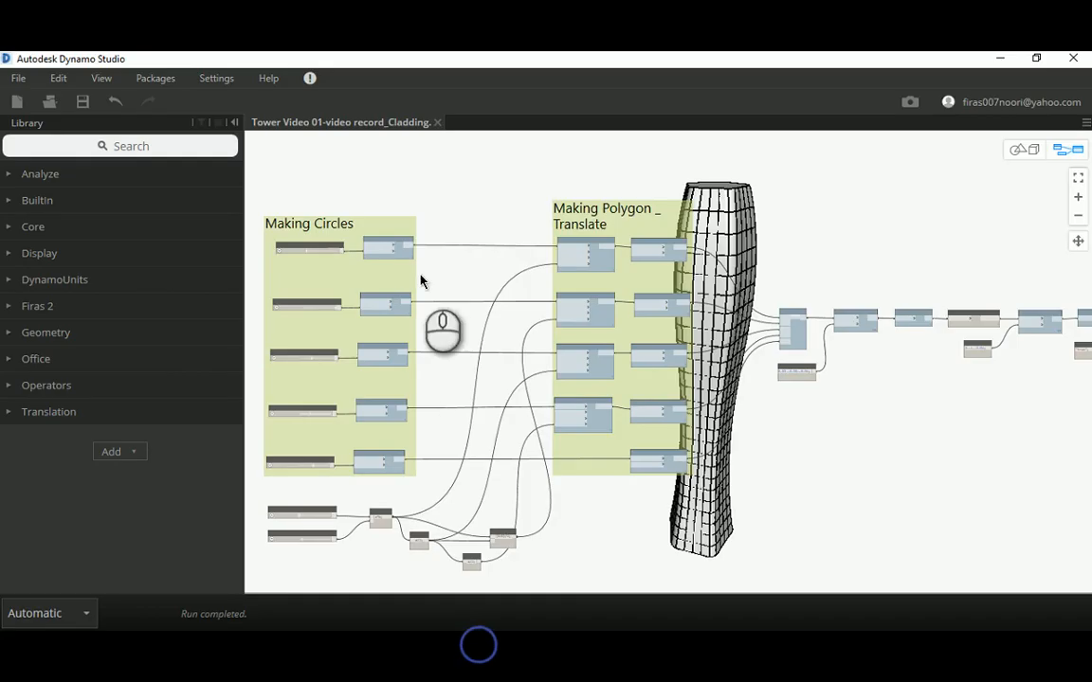
# Step: Switch to Dynamo Studio and examine the sliders in the Making Circles group of the tower graph
pyautogui.moveTo(290, 241); pyautogui.dragTo(379, 268, button='middle')
pyautogui.scroll(5, 365, 271)
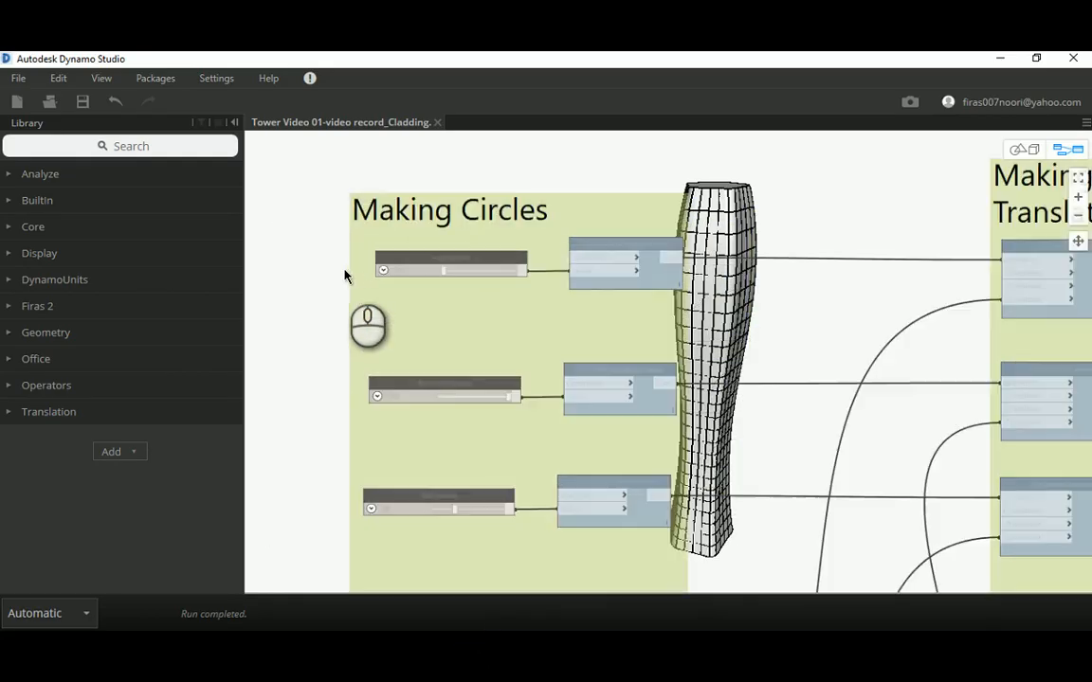
pyautogui.click(425, 270)
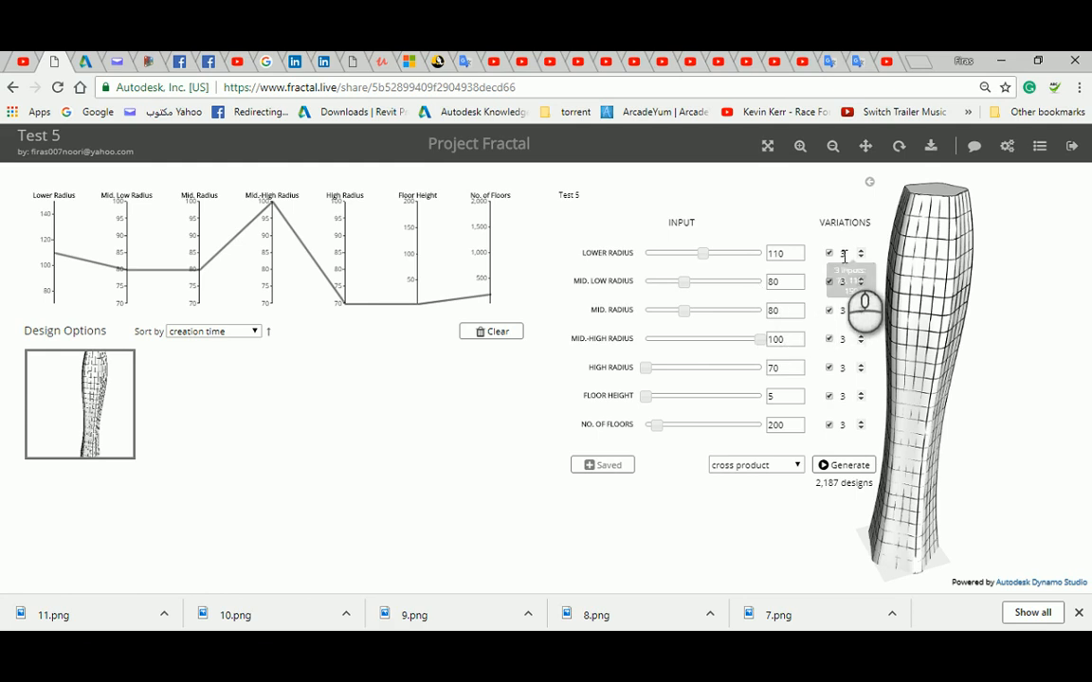
# Step: In Project Fractal, set the variations of Lower Radius, Mid. Low Radius and Mid. Radius to 4 each
pyautogui.moveTo(858, 254)
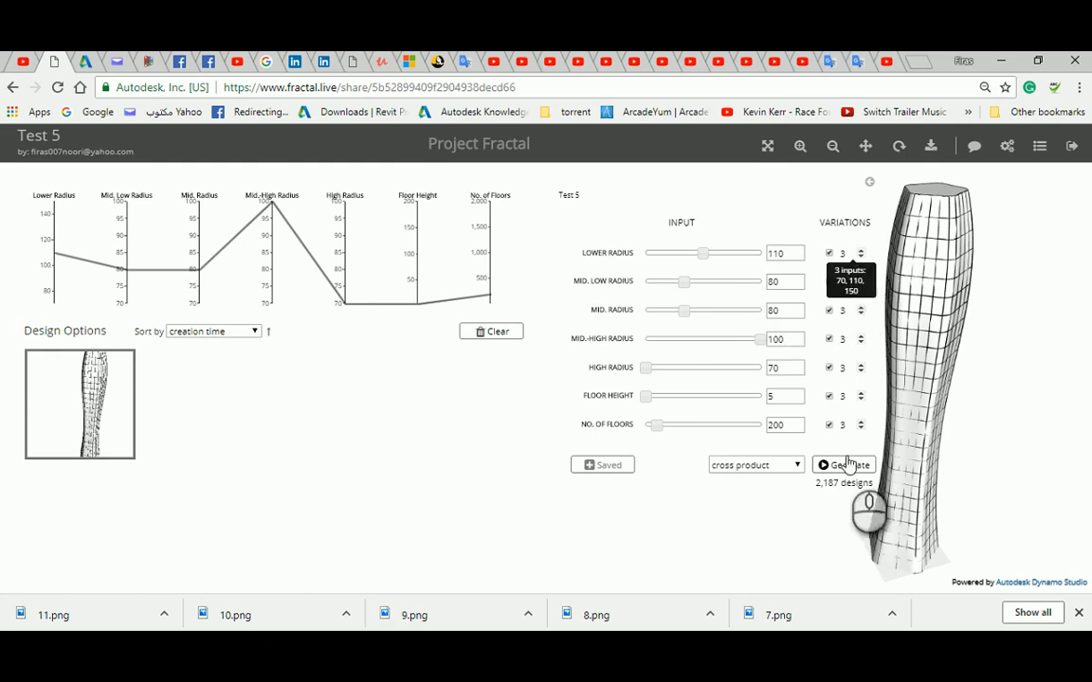
pyautogui.moveTo(833, 490)
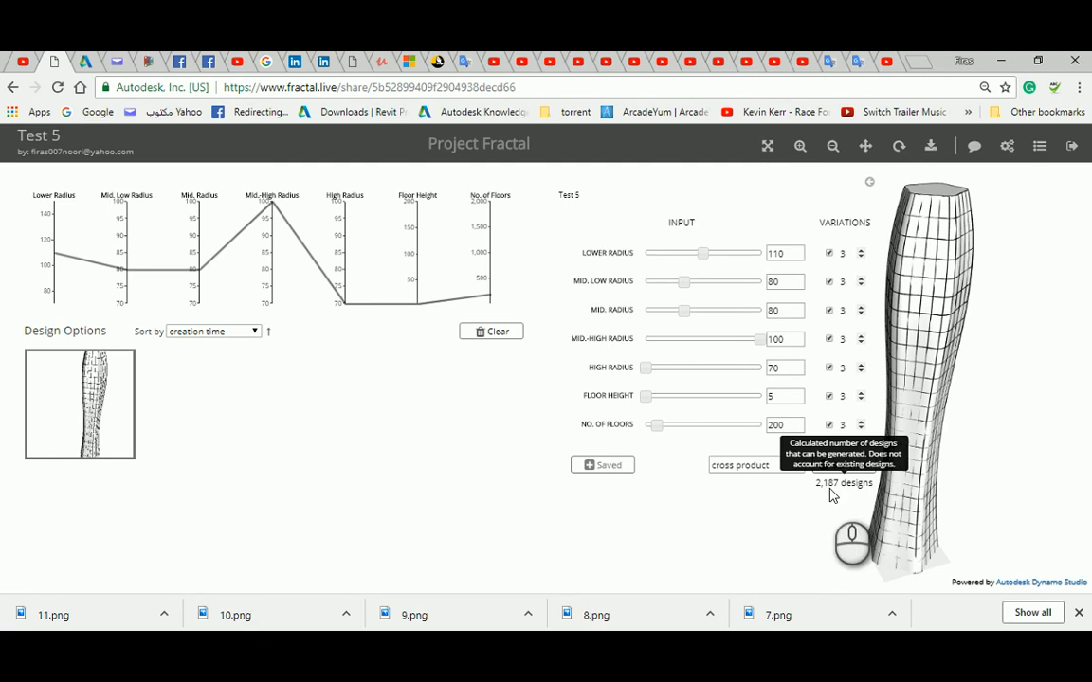
pyautogui.click(859, 251)
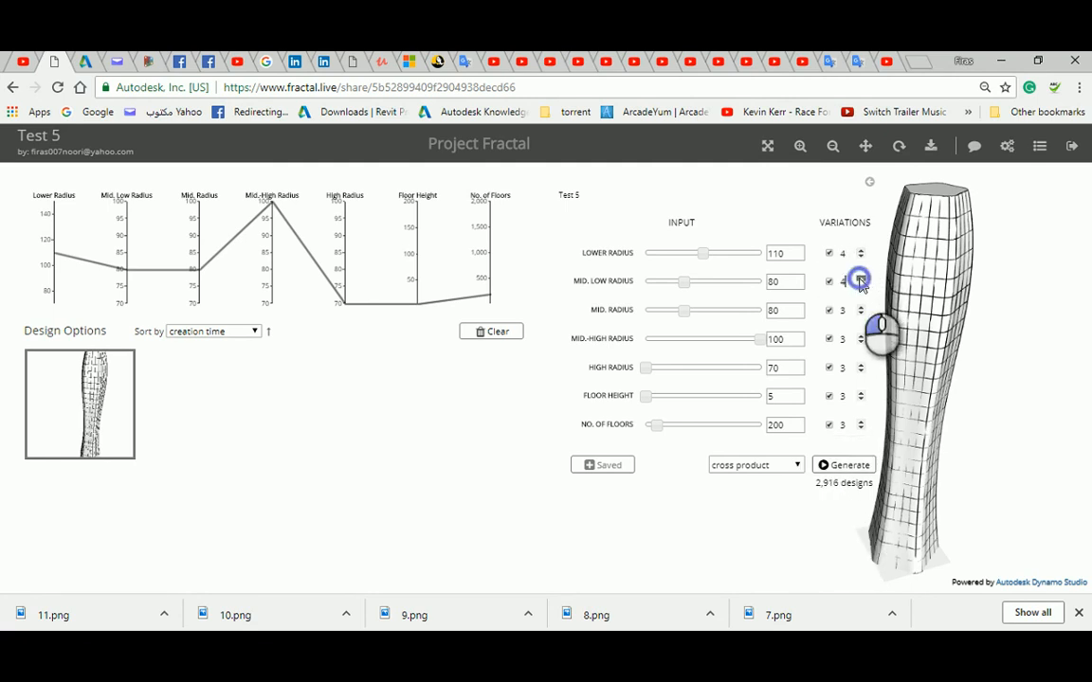
pyautogui.click(860, 307)
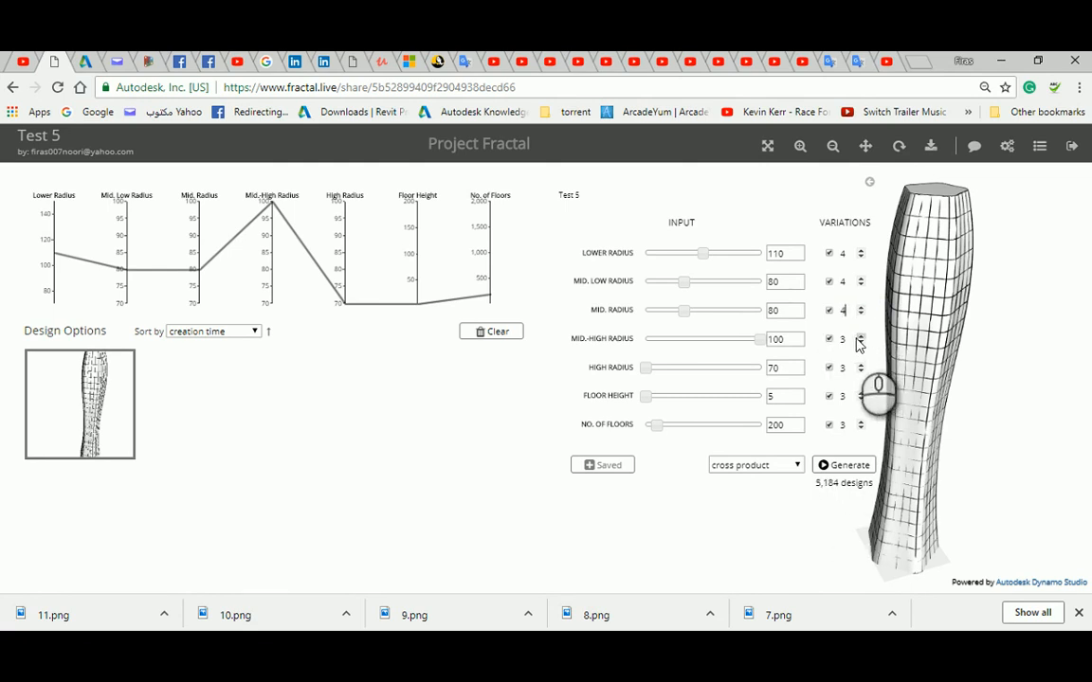
# Step: Set the variations of Mid. Radius, Mid. Low Radius and Lower Radius back to 3 each
pyautogui.click(861, 313)
pyautogui.click(861, 284)
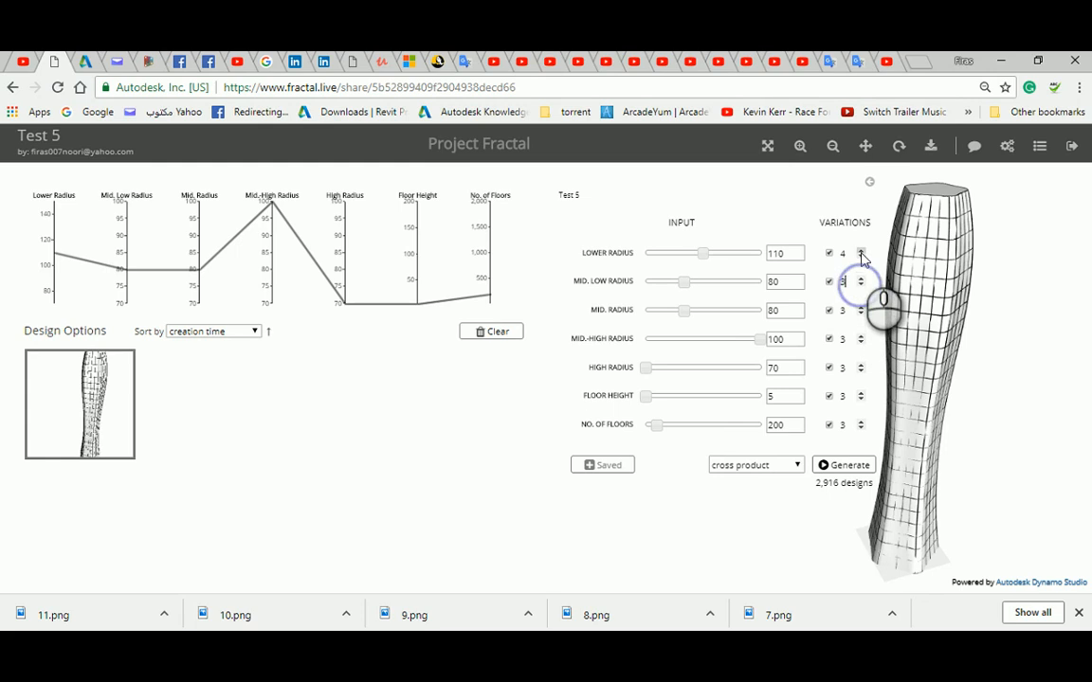
pyautogui.click(861, 257)
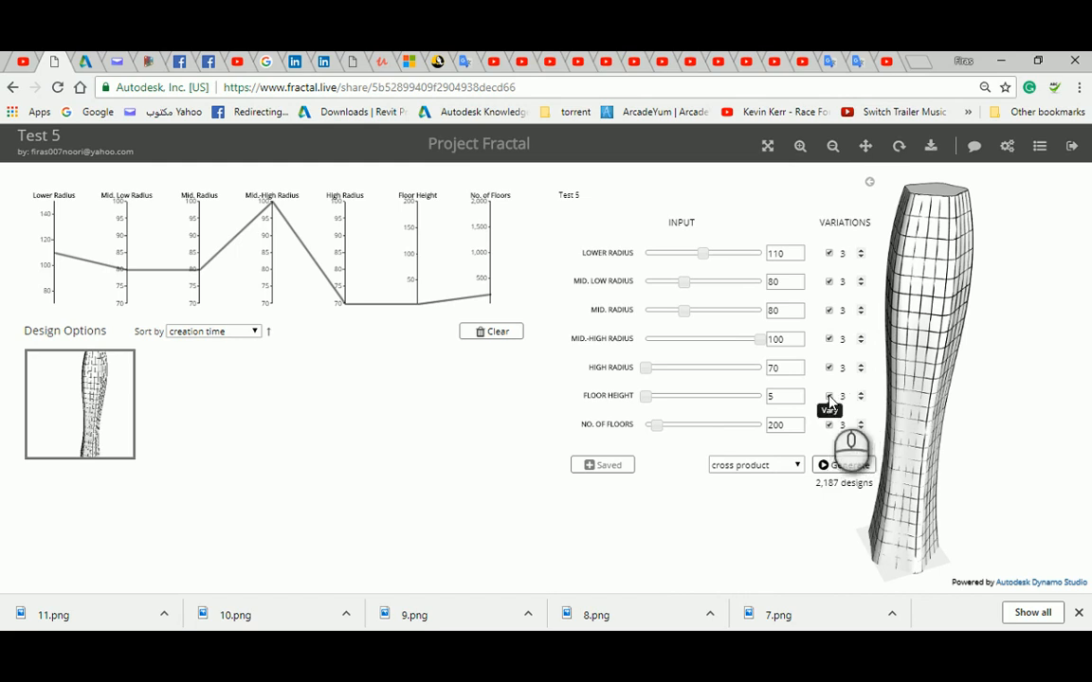
# Step: Try 2 variations for Floor Height, and finally exclude both Floor Height and No. of Floors from varying
pyautogui.click(829, 397)
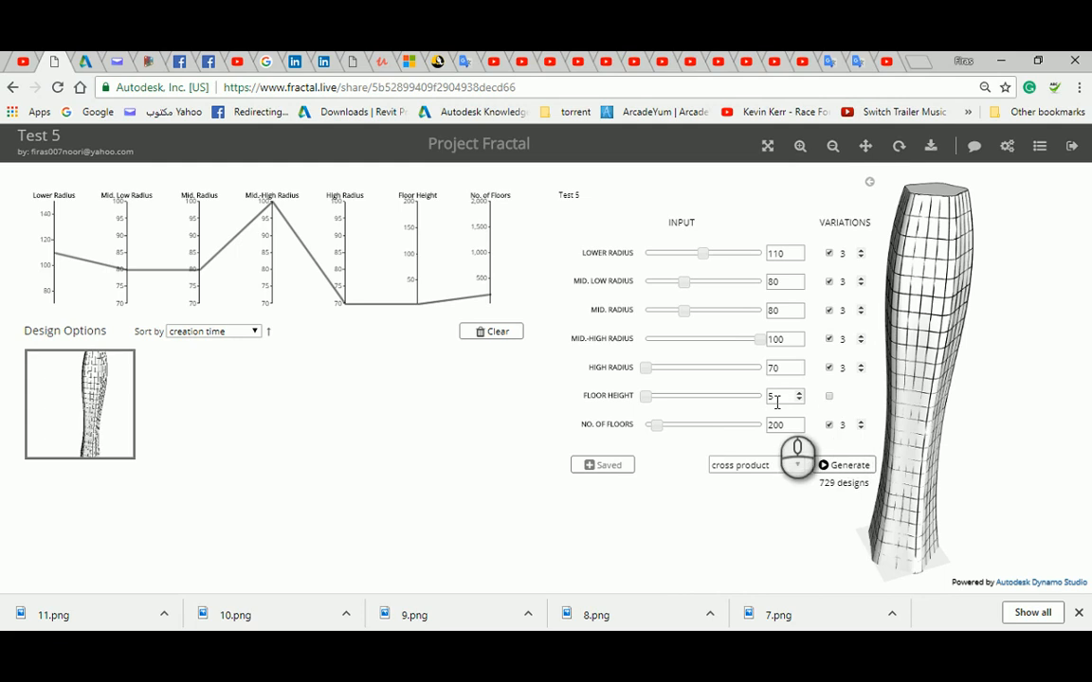
pyautogui.click(829, 396)
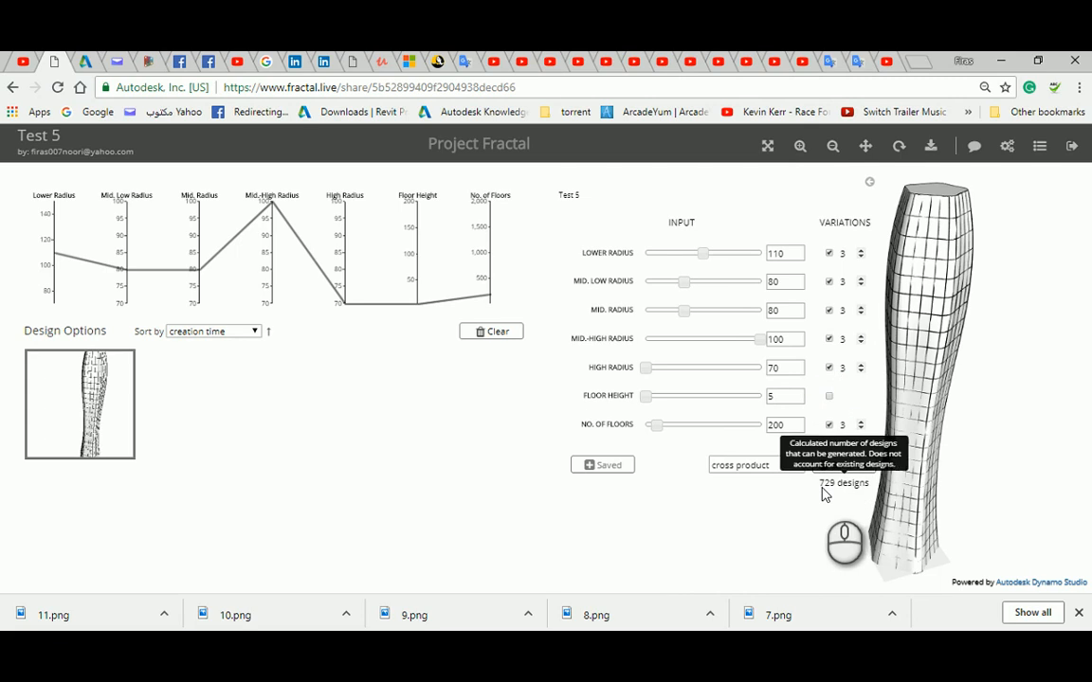
pyautogui.click(829, 396)
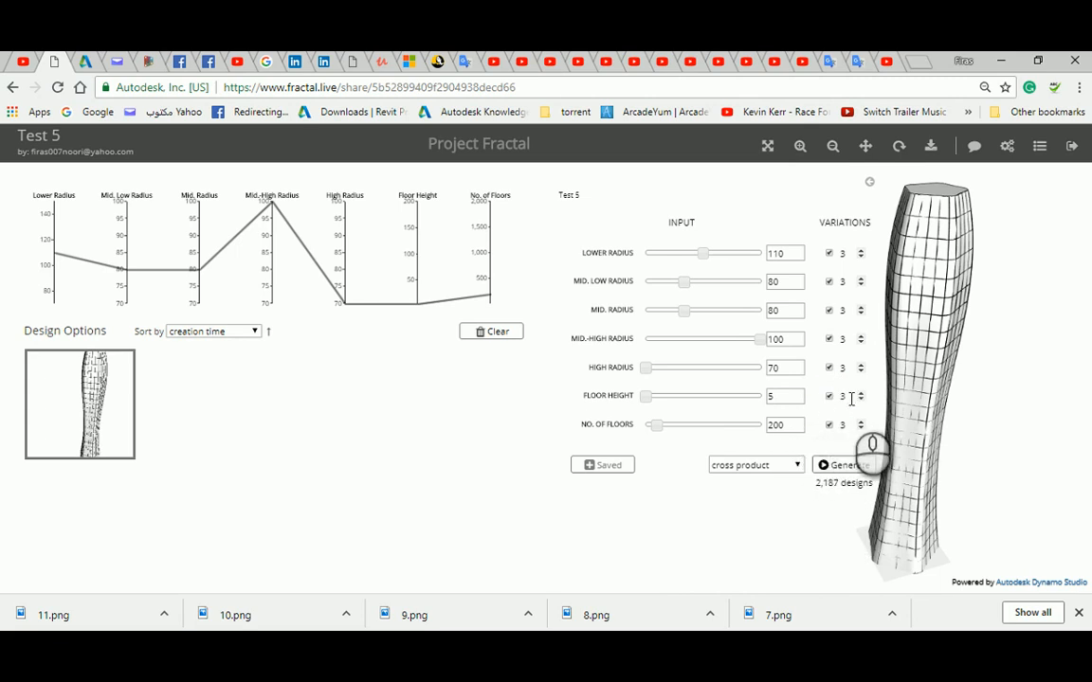
pyautogui.click(861, 400)
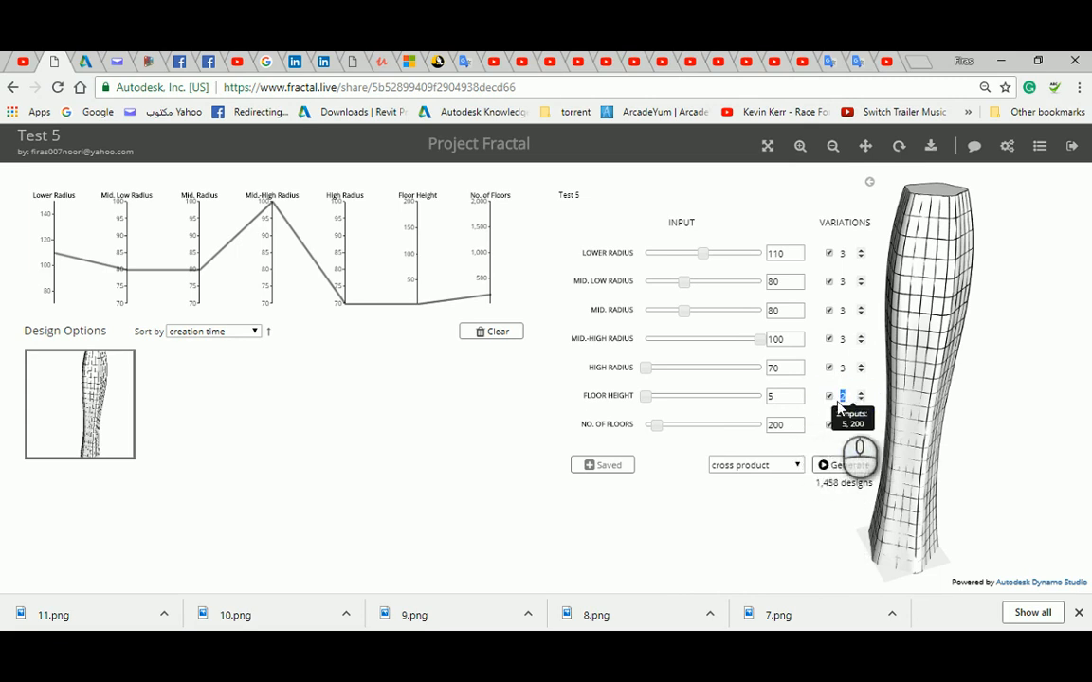
pyautogui.click(829, 397)
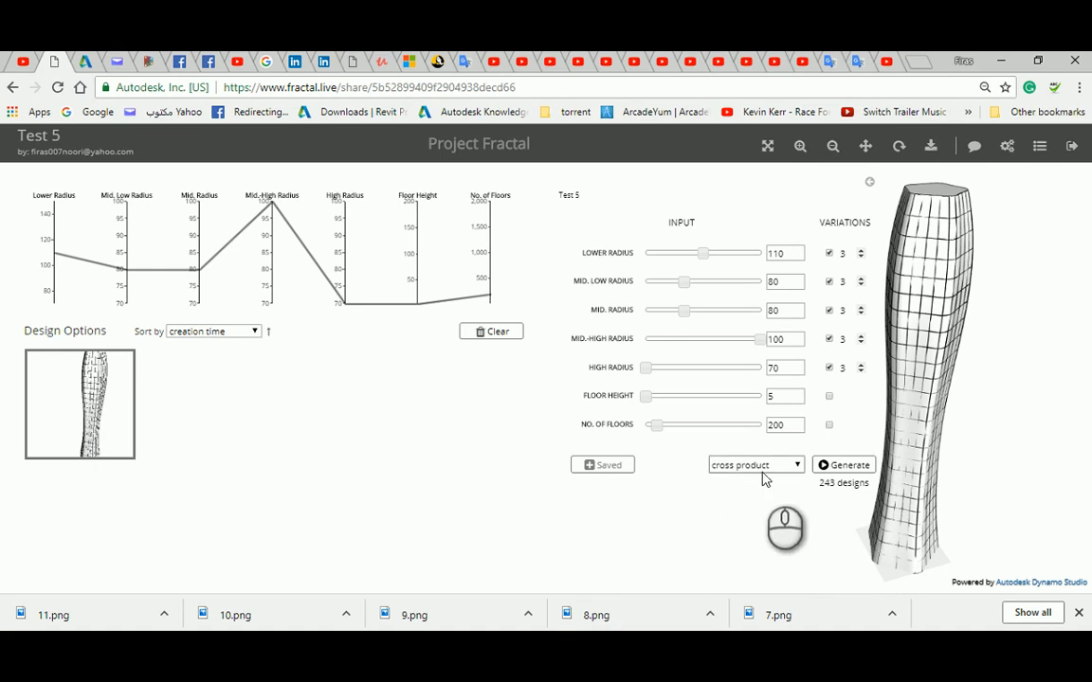
# Step: Generate the cross-product design options and inspect the input values of the first generated towers
pyautogui.click(845, 466)
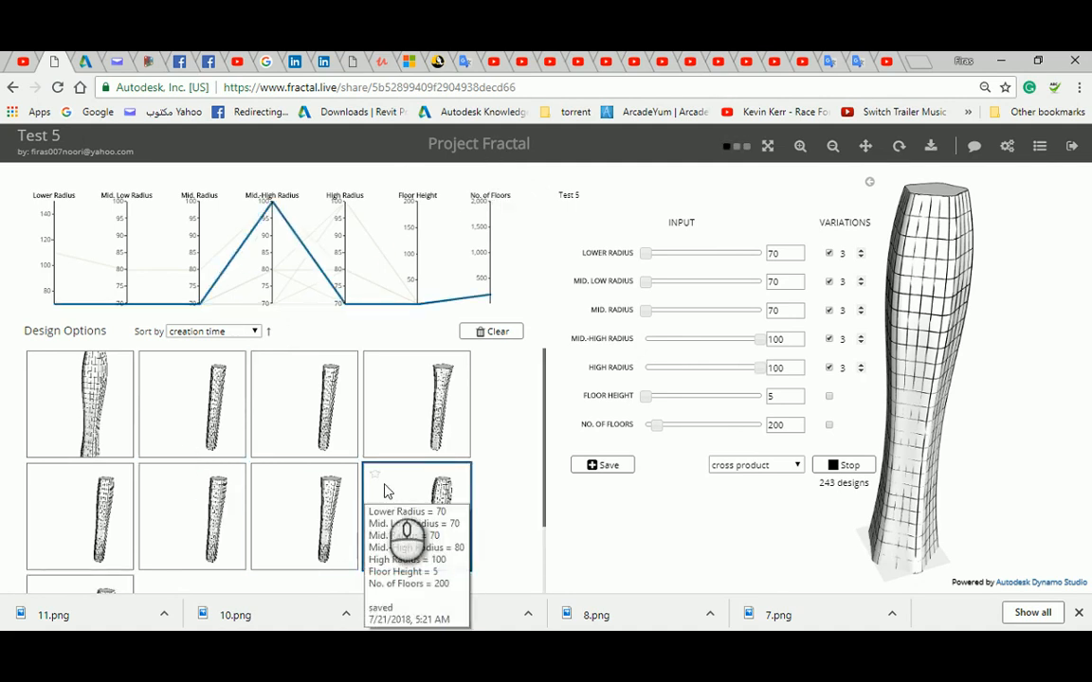
pyautogui.scroll(-3, 517, 482)
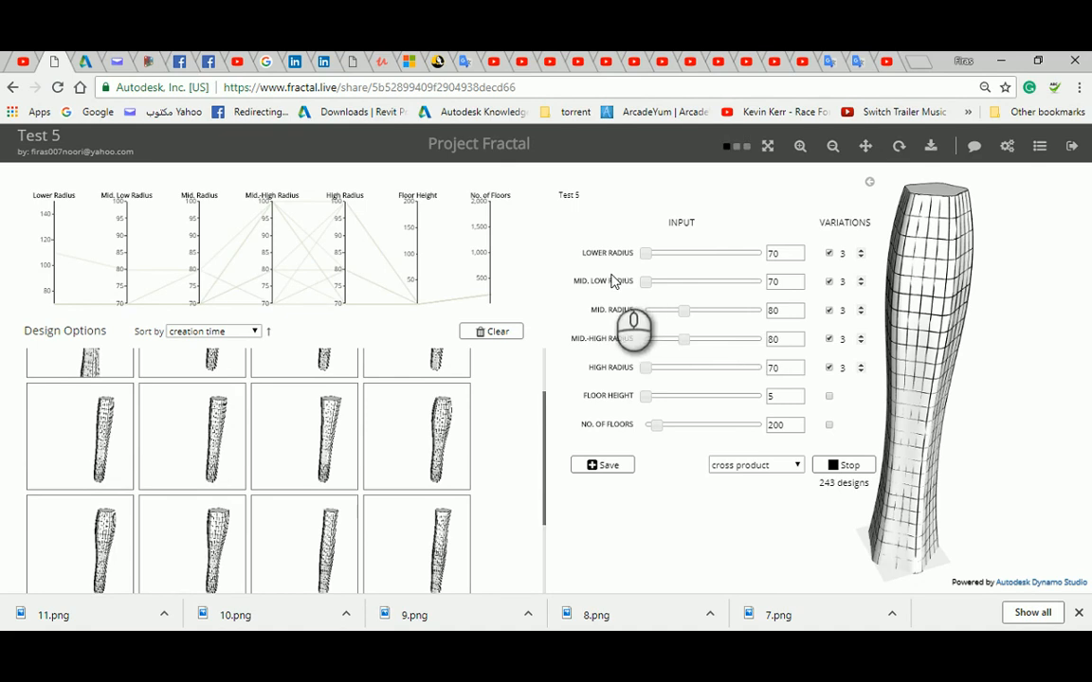
pyautogui.moveTo(420, 457)
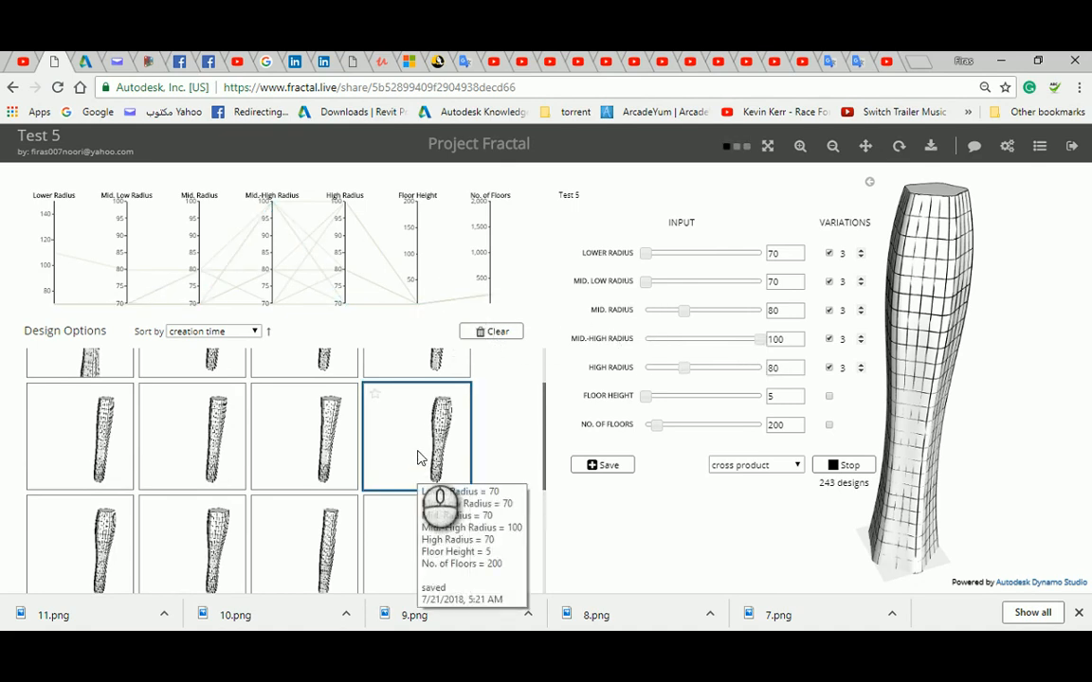
pyautogui.moveTo(309, 423)
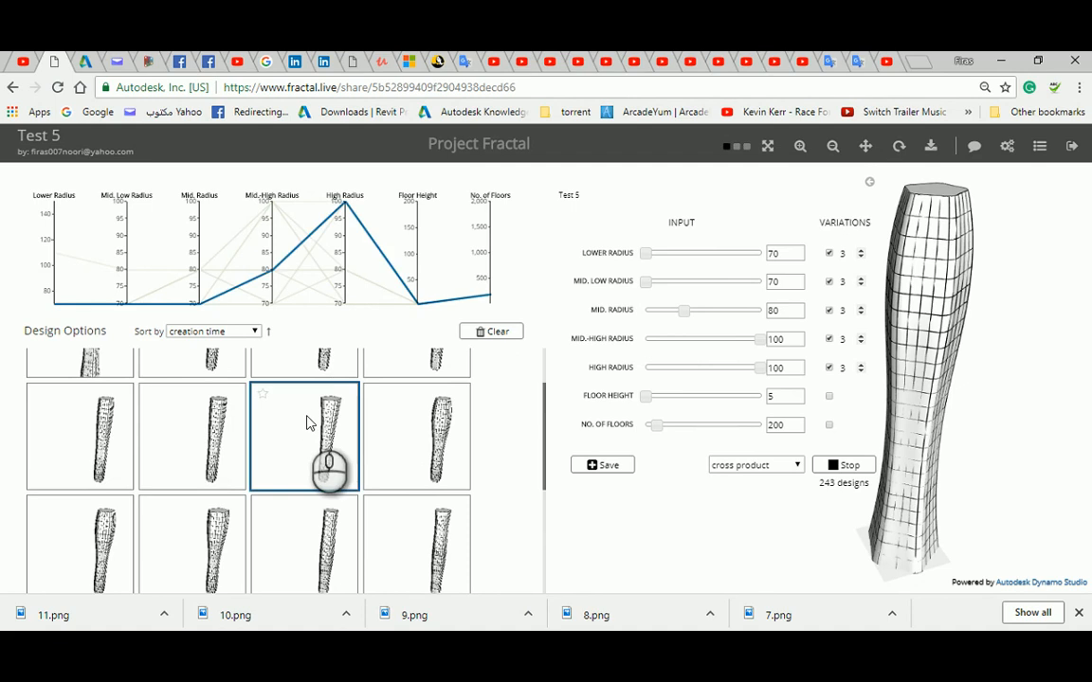
pyautogui.moveTo(227, 432)
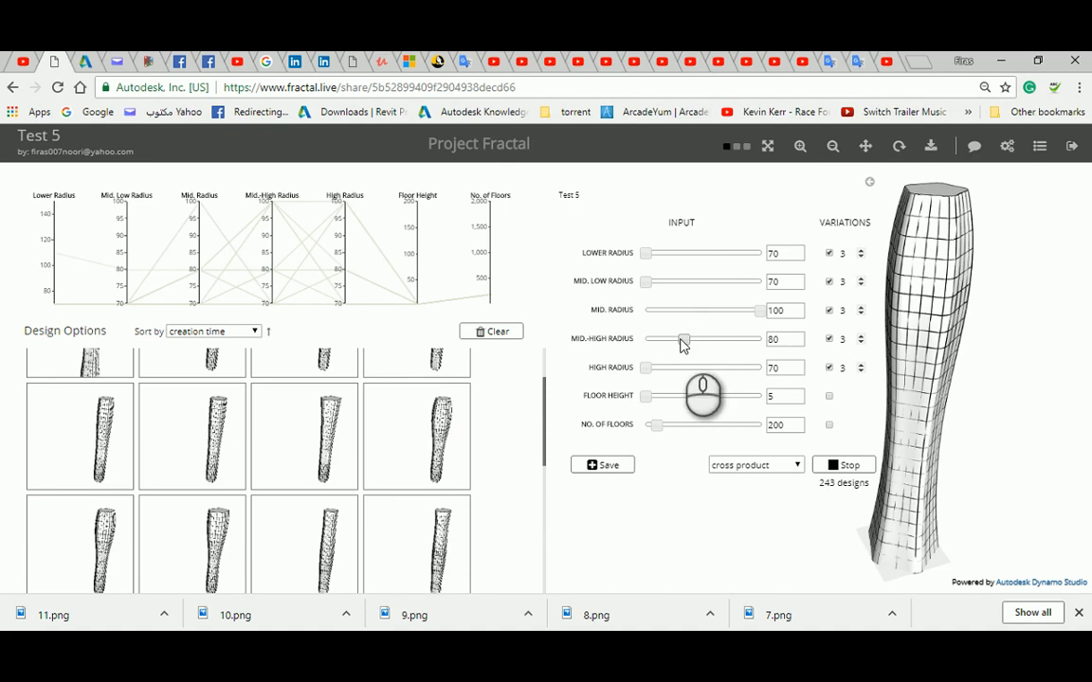
# Step: Browse the generated tower variations in the design options and compare them with the expected number of designs
pyautogui.scroll(-5, 514, 481)
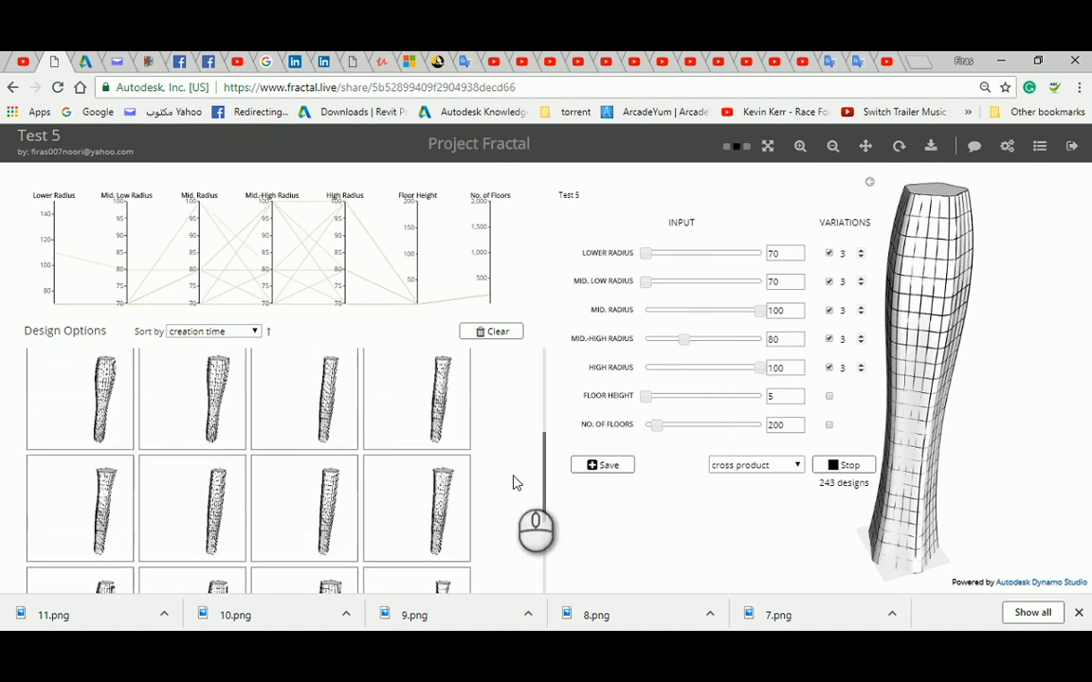
pyautogui.scroll(-2, 513, 482)
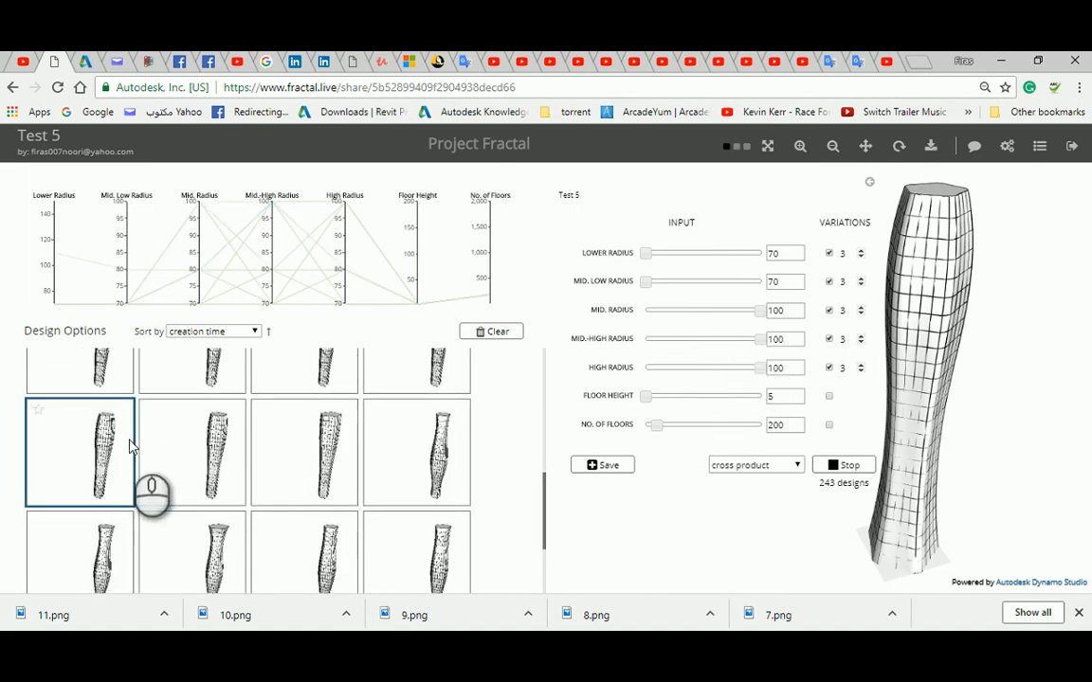
pyautogui.scroll(-3, 509, 464)
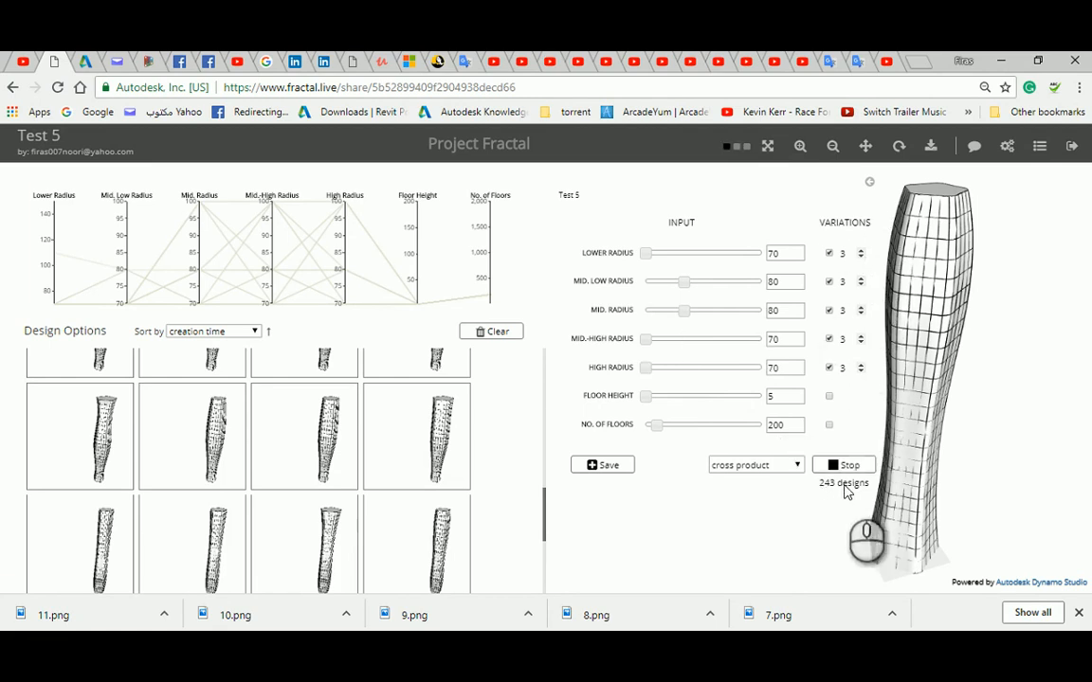
pyautogui.moveTo(849, 493)
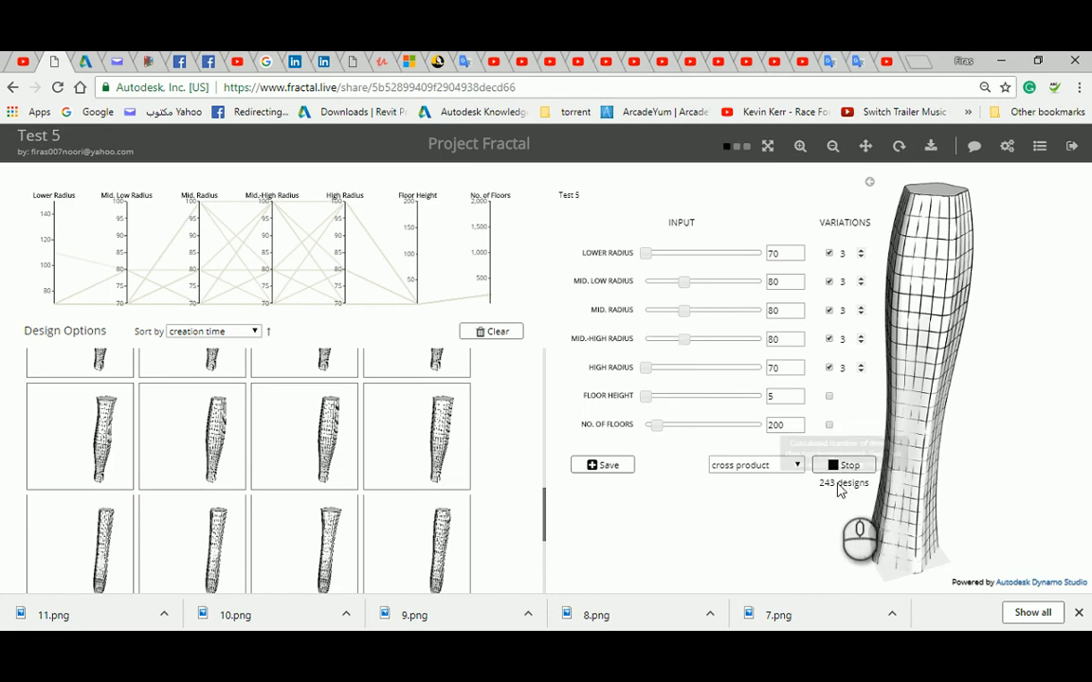
pyautogui.scroll(1, 494, 432)
pyautogui.scroll(-2, 494, 432)
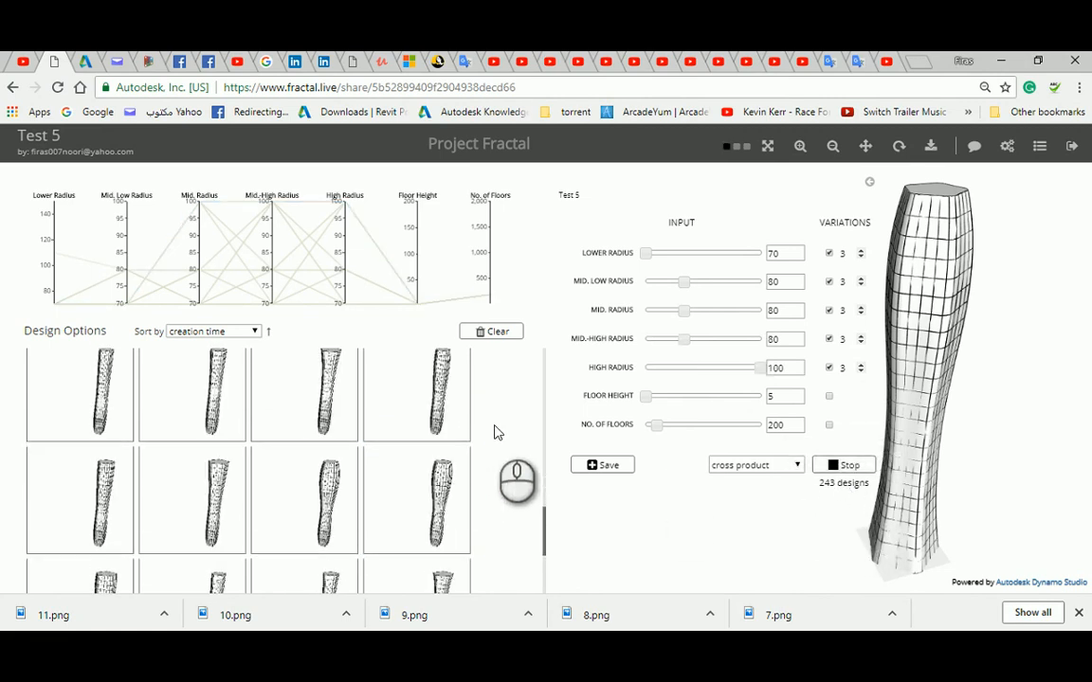
pyautogui.scroll(4, 496, 433)
pyautogui.scroll(2, 501, 432)
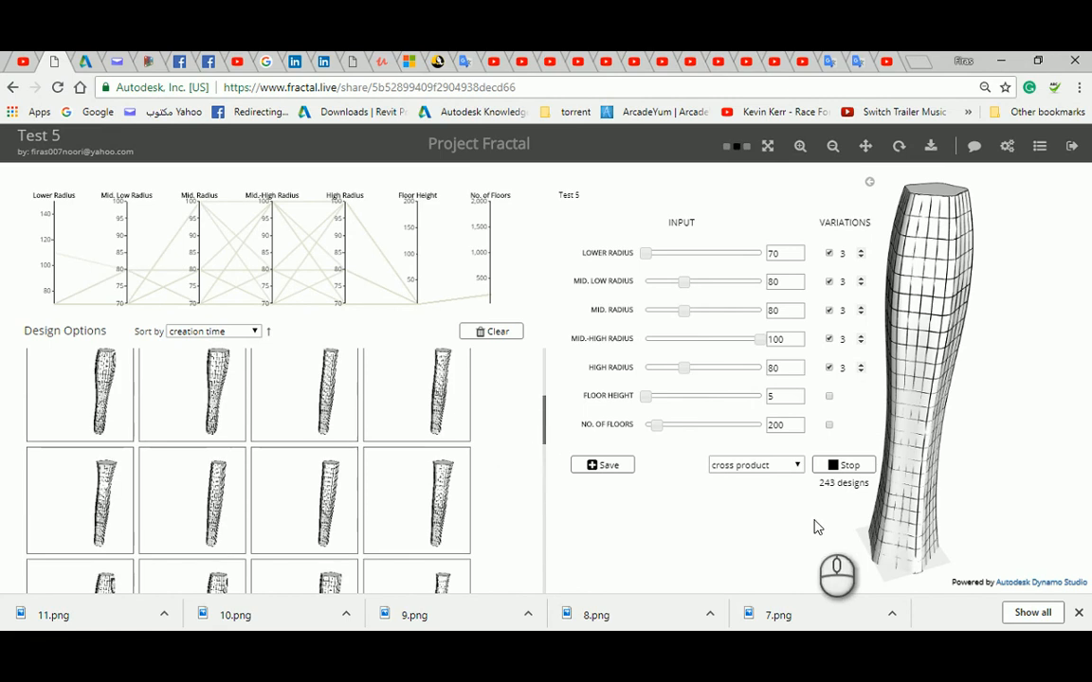
pyautogui.scroll(3, 516, 431)
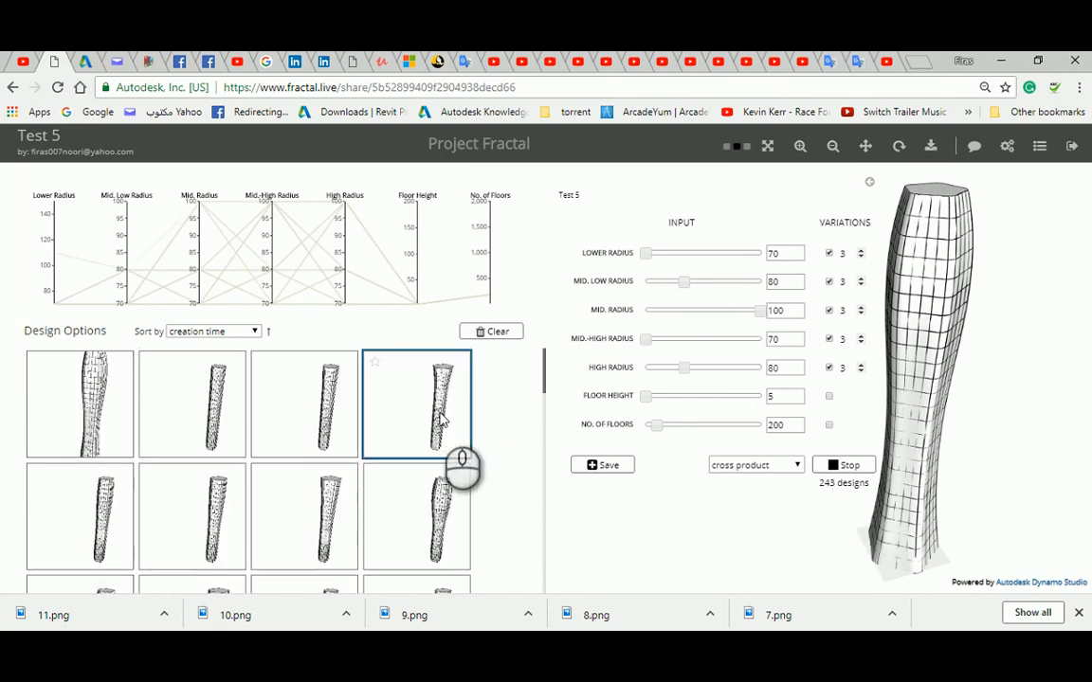
# Step: Star the first, fourth and seventh towers in the design options as favourites
pyautogui.click(39, 363)
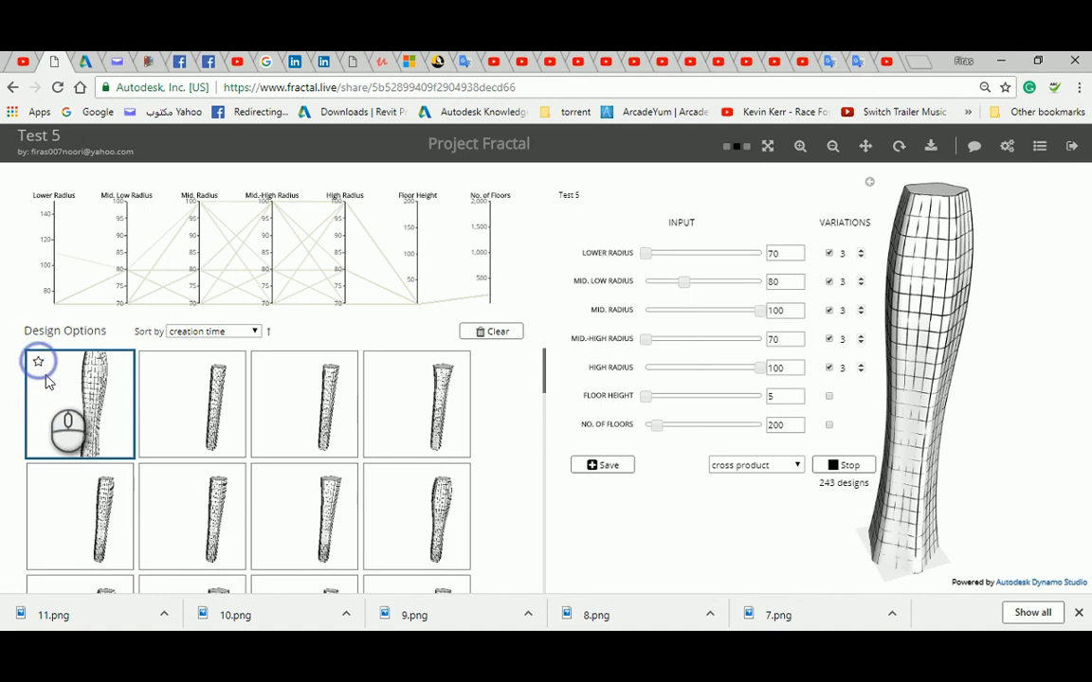
pyautogui.moveTo(60, 405)
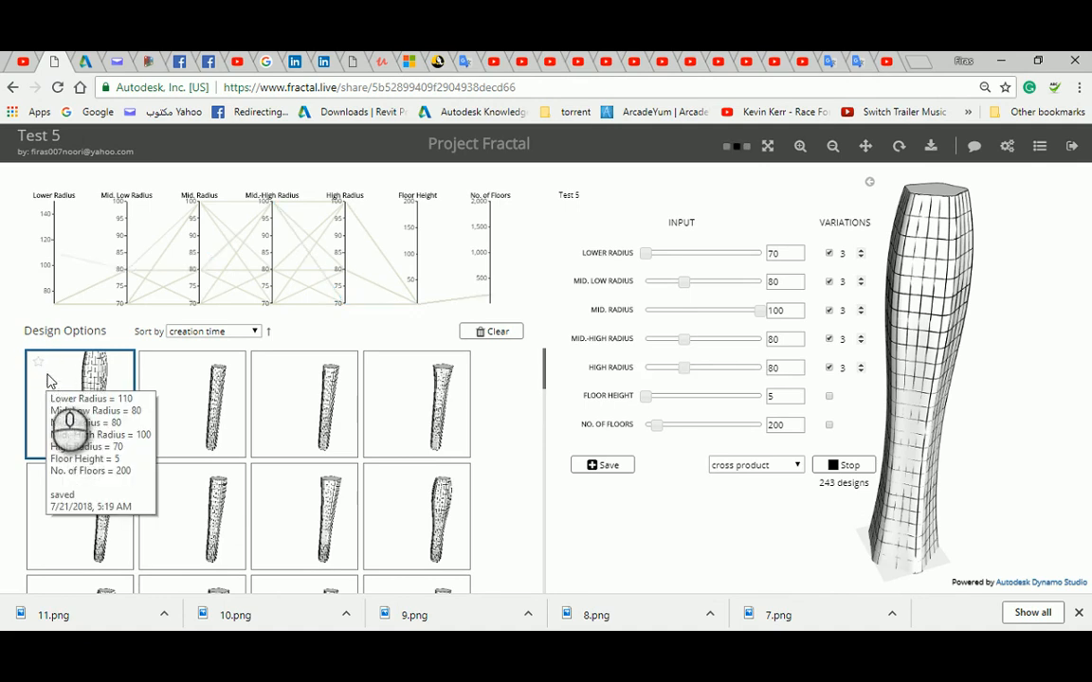
pyautogui.moveTo(190, 398)
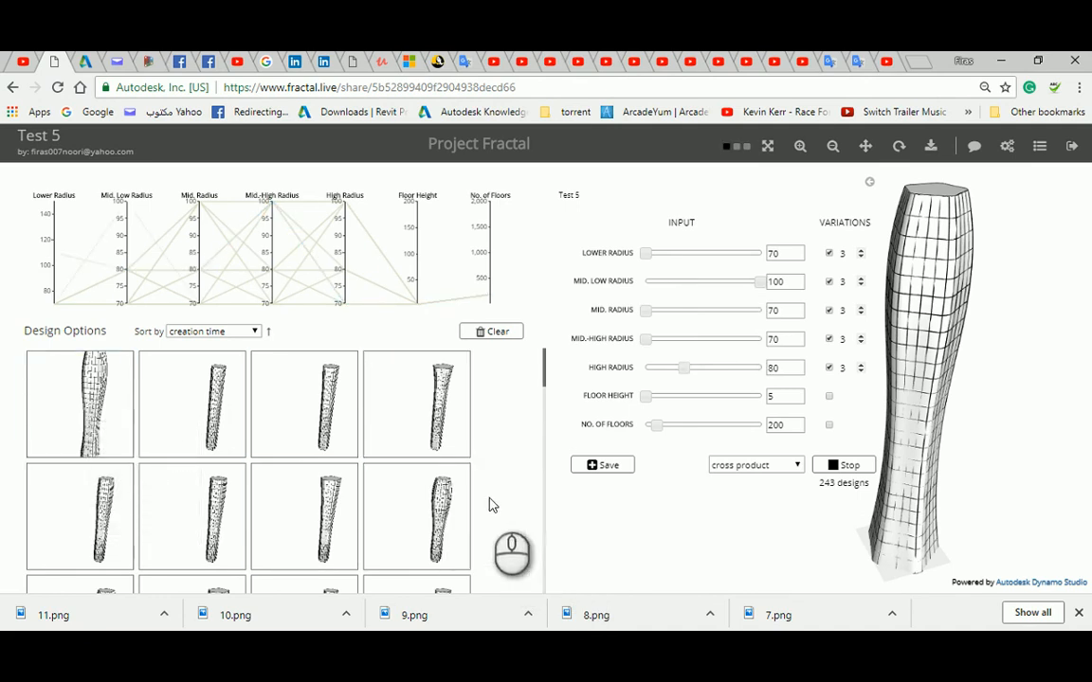
pyautogui.click(434, 404)
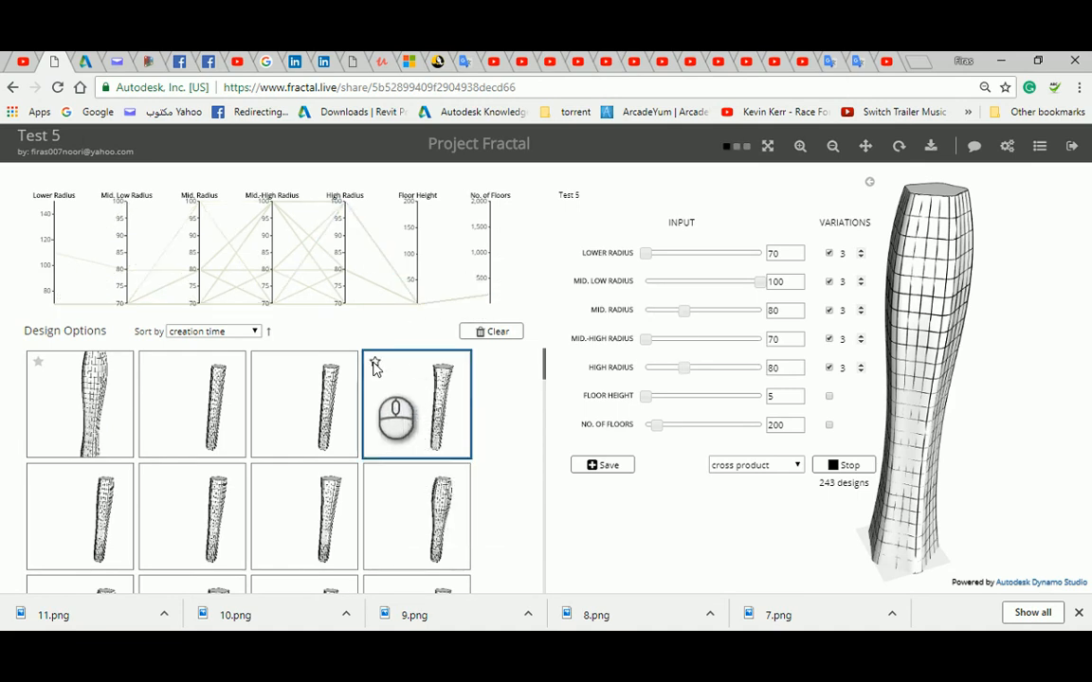
pyautogui.click(375, 364)
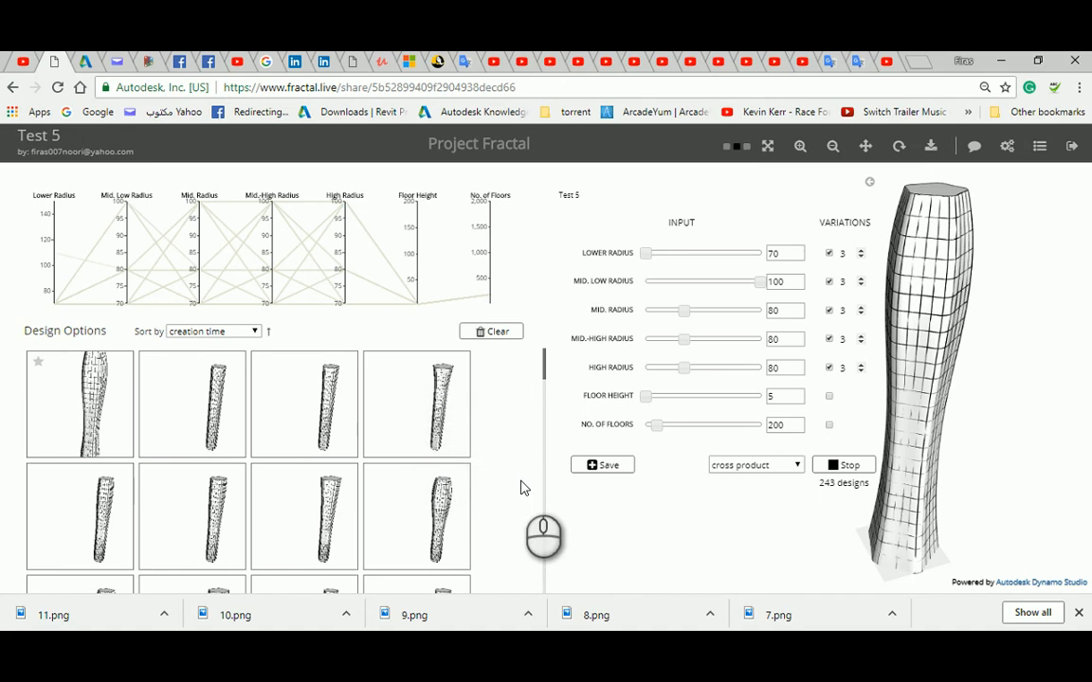
pyautogui.scroll(-1, 519, 488)
pyautogui.click(264, 396)
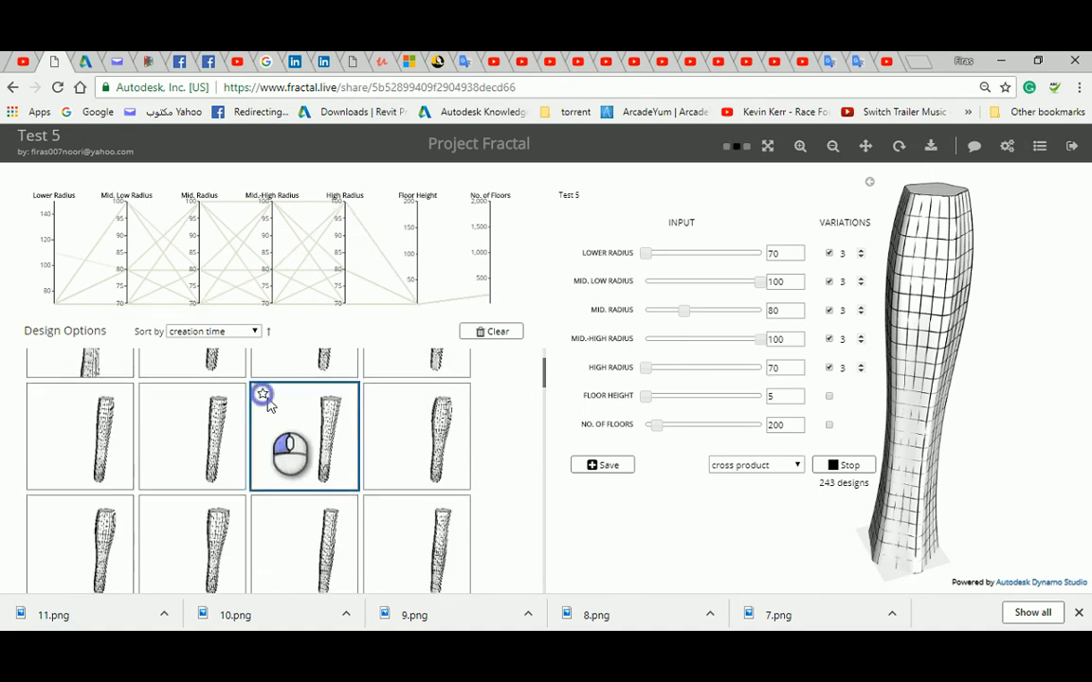
# Step: Star the tower option with Mid. Low Radius 100 and all other radii at 70
pyautogui.scroll(-2, 527, 445)
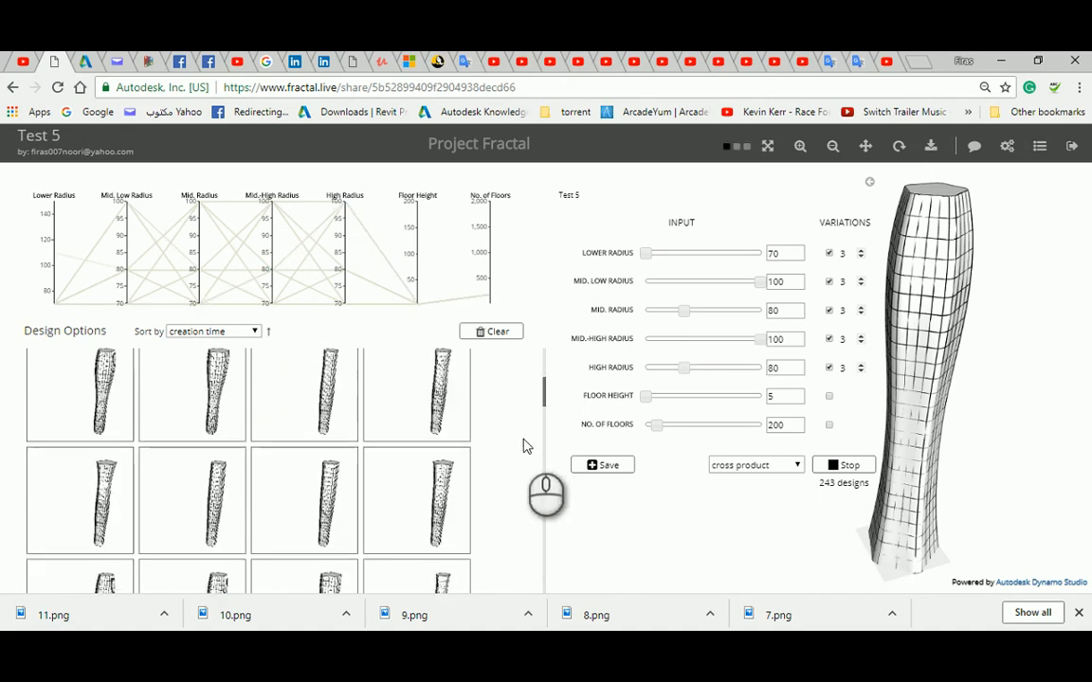
pyautogui.scroll(-1, 218, 414)
pyautogui.scroll(-2, 218, 419)
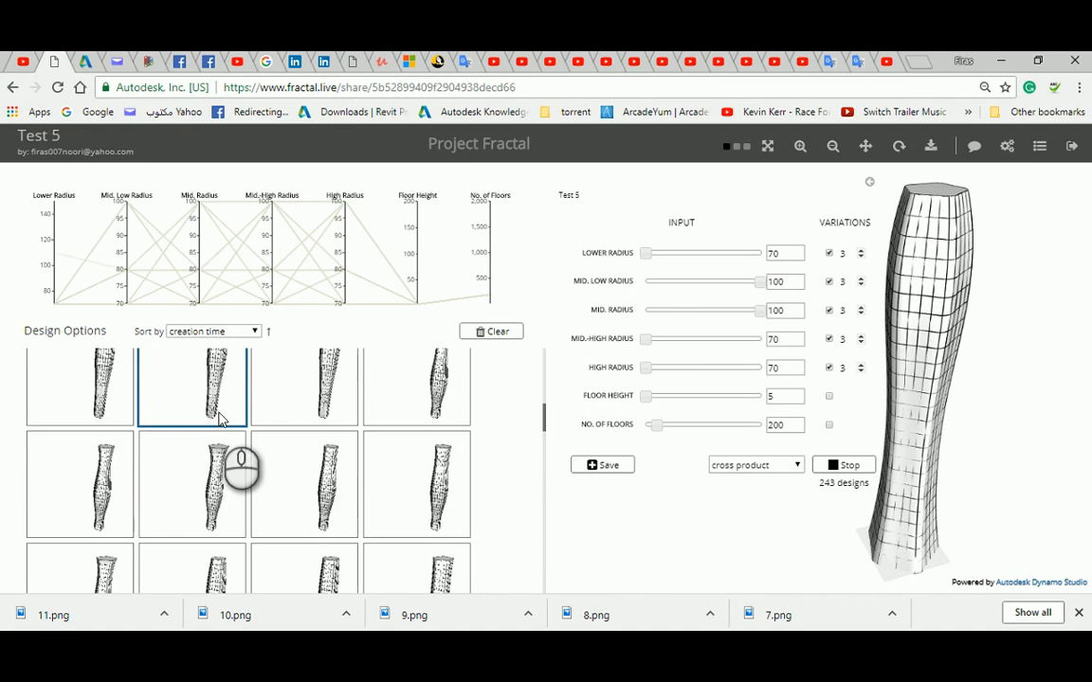
pyautogui.scroll(-2, 218, 419)
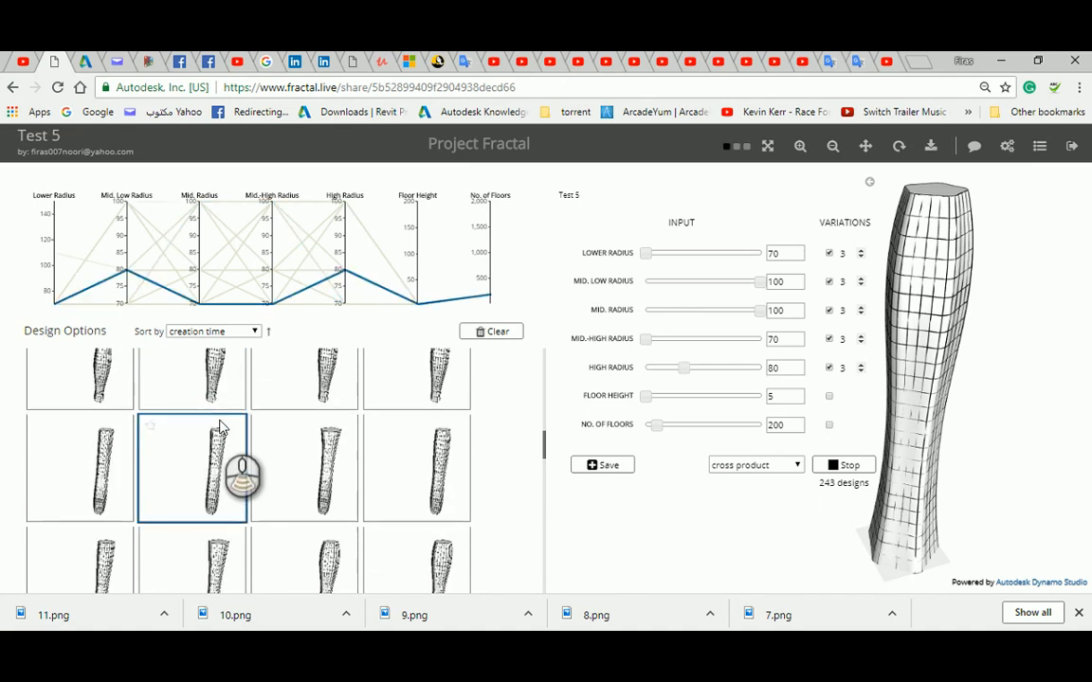
pyautogui.scroll(-3, 220, 426)
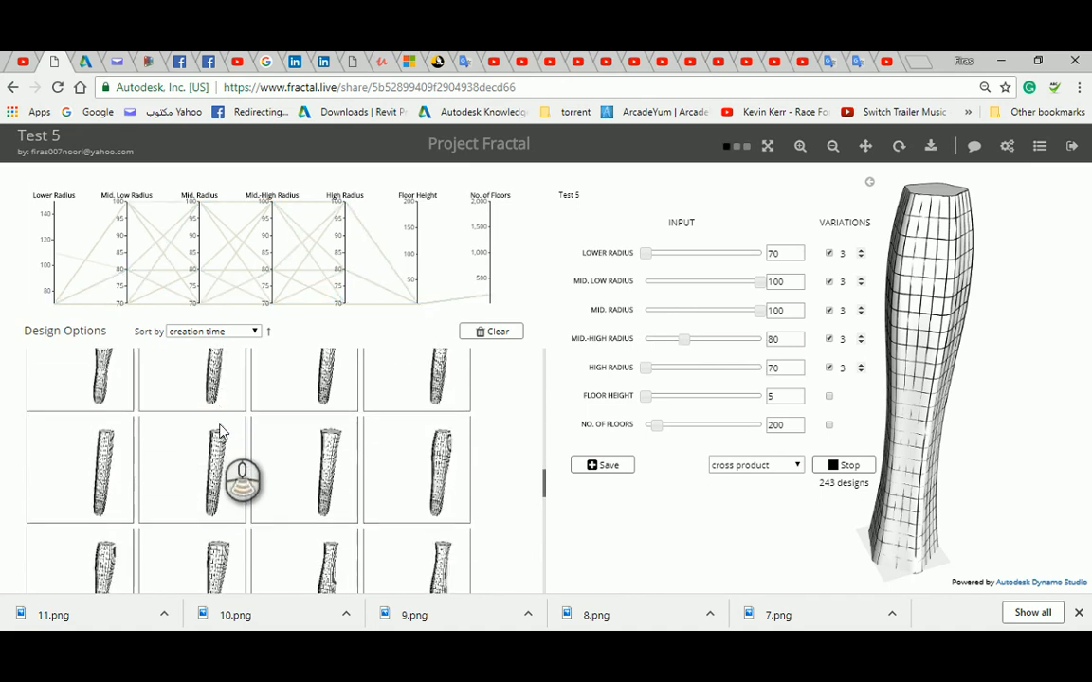
pyautogui.moveTo(167, 438)
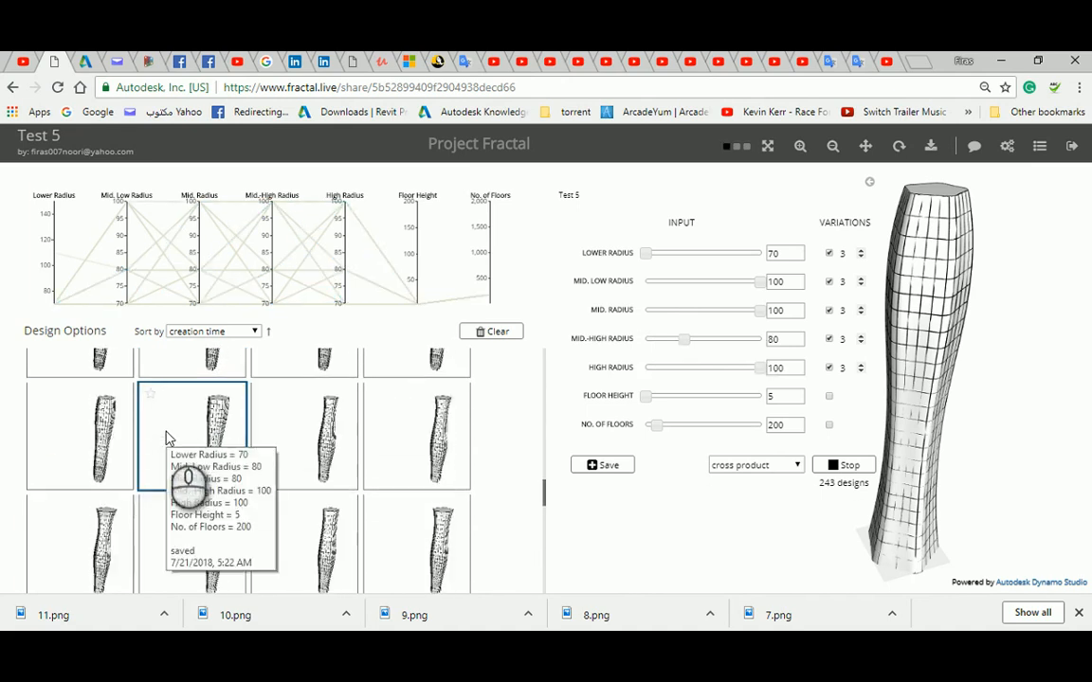
pyautogui.scroll(-3, 411, 543)
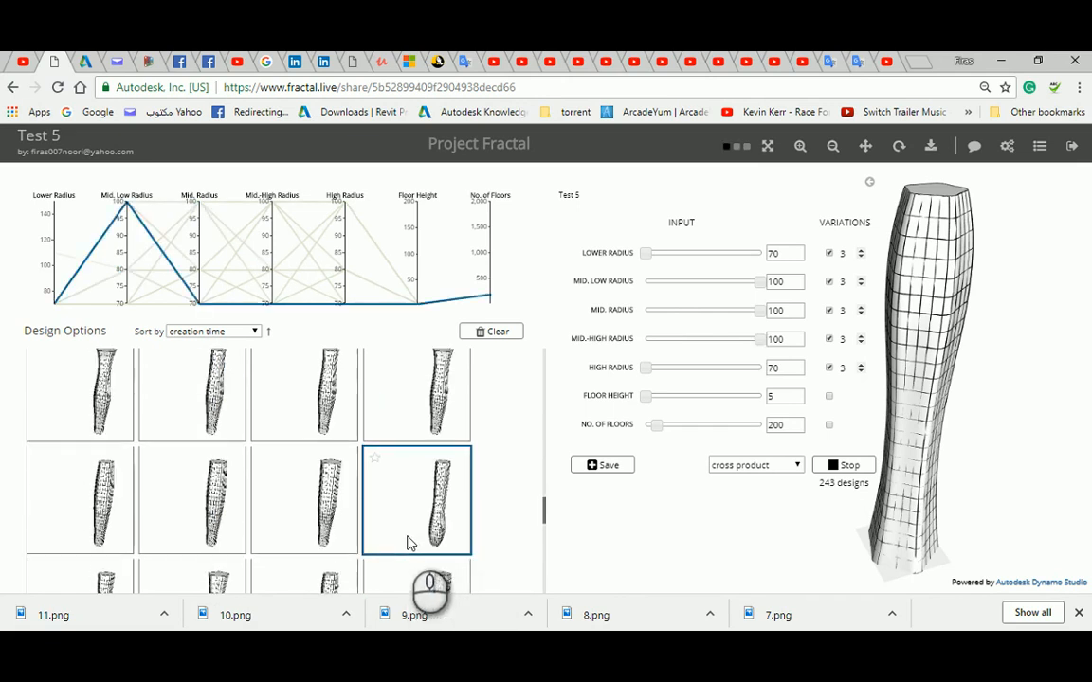
pyautogui.scroll(-1, 310, 536)
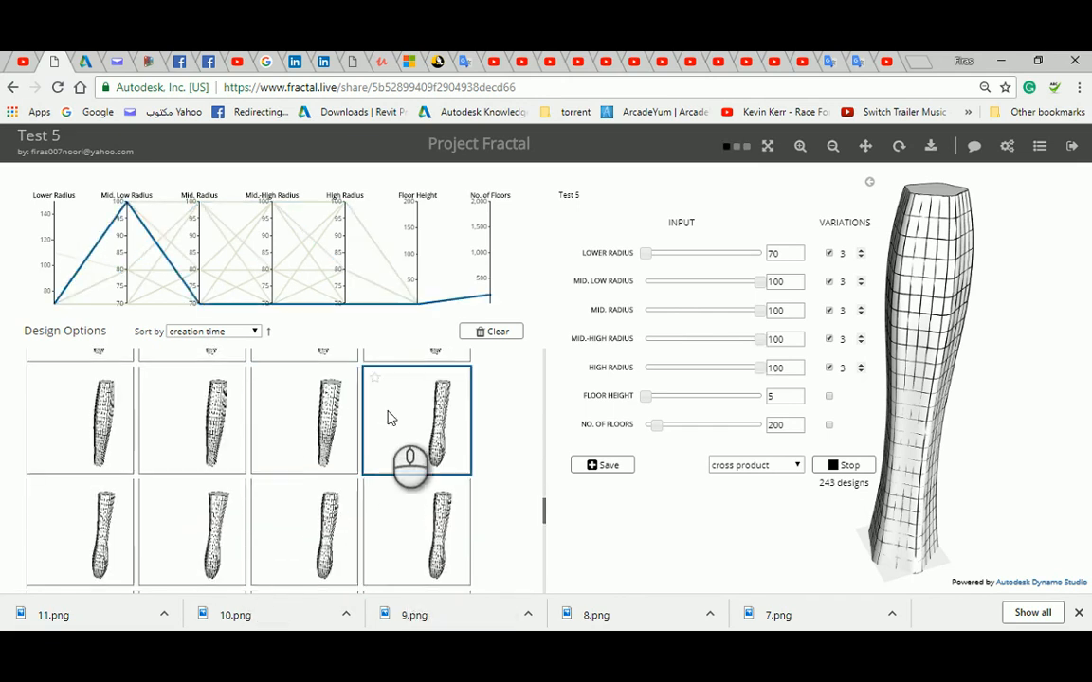
pyautogui.click(375, 378)
# Step: Star two of the tower options that have a Lower Radius of 110, including the one with all other radii at 70
pyautogui.scroll(-2, 271, 554)
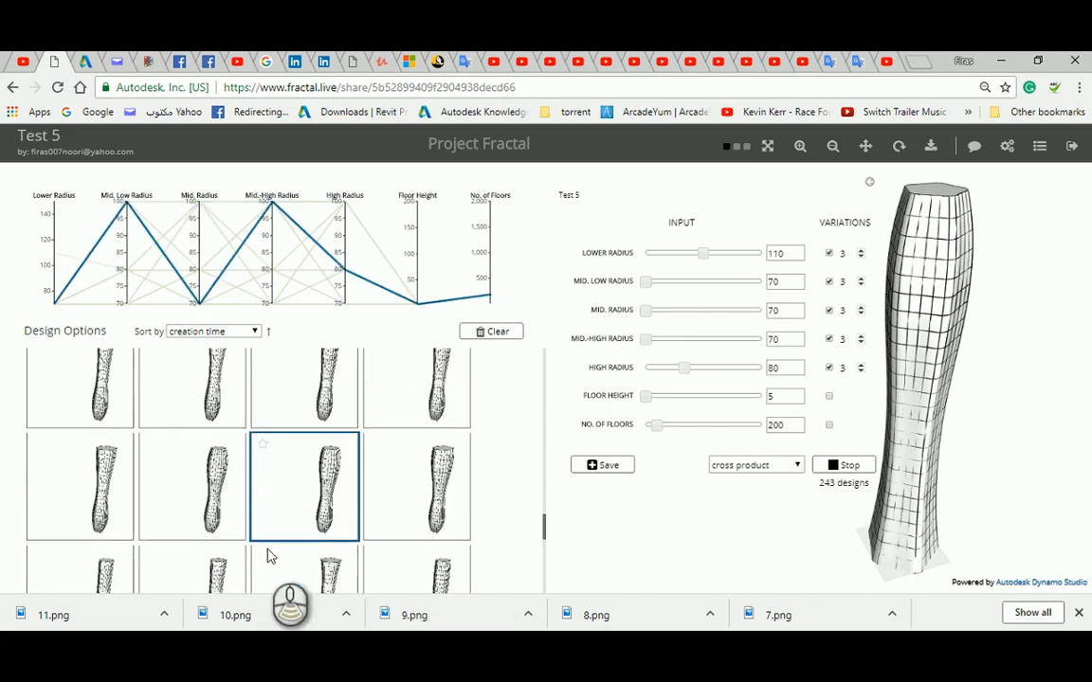
pyautogui.scroll(-2, 268, 557)
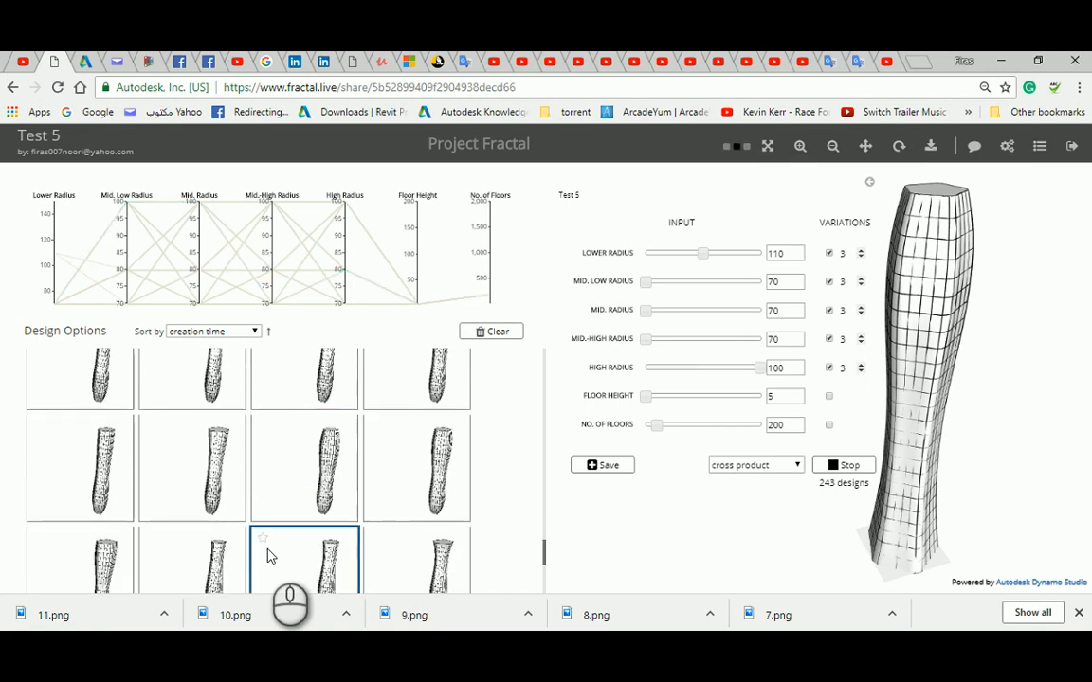
pyautogui.scroll(-3, 268, 556)
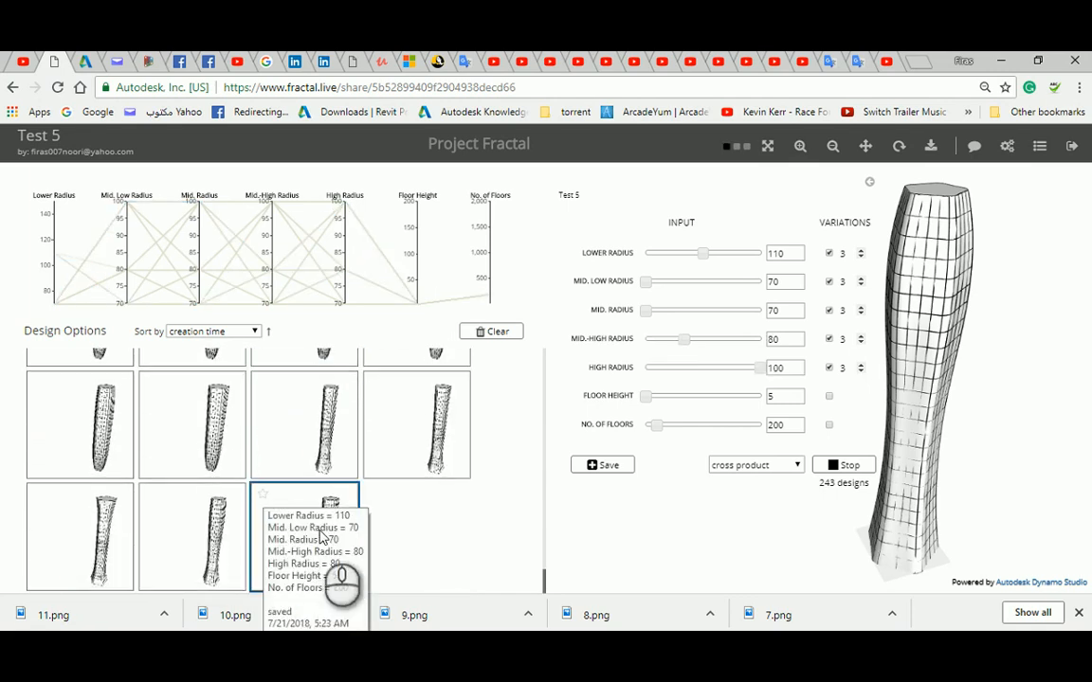
pyautogui.click(263, 382)
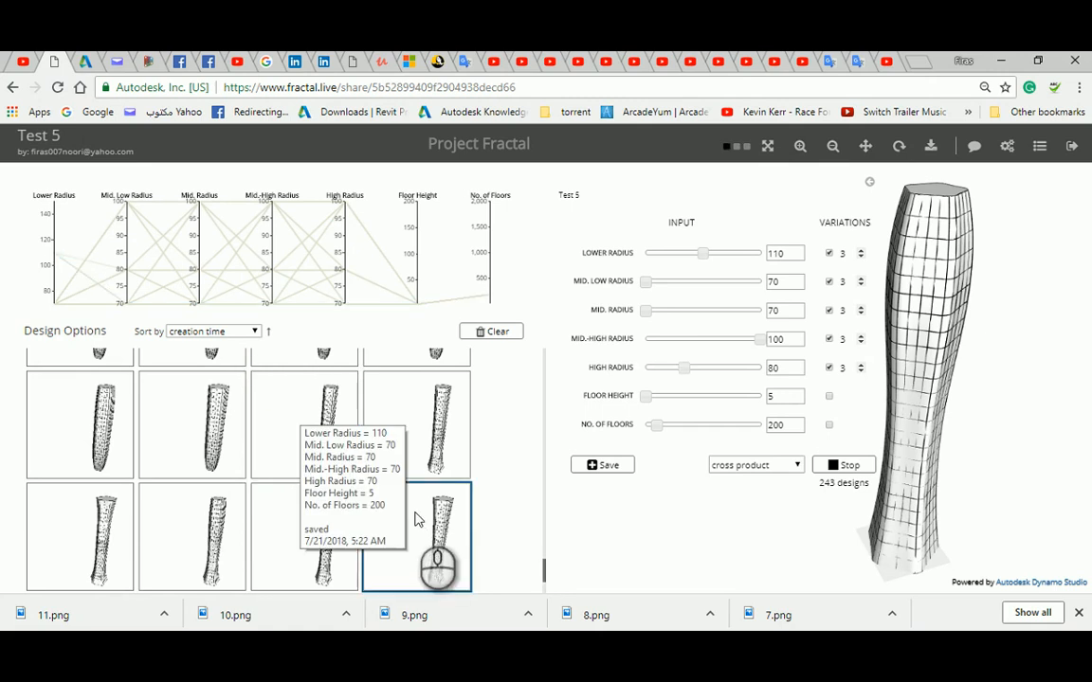
pyautogui.click(376, 494)
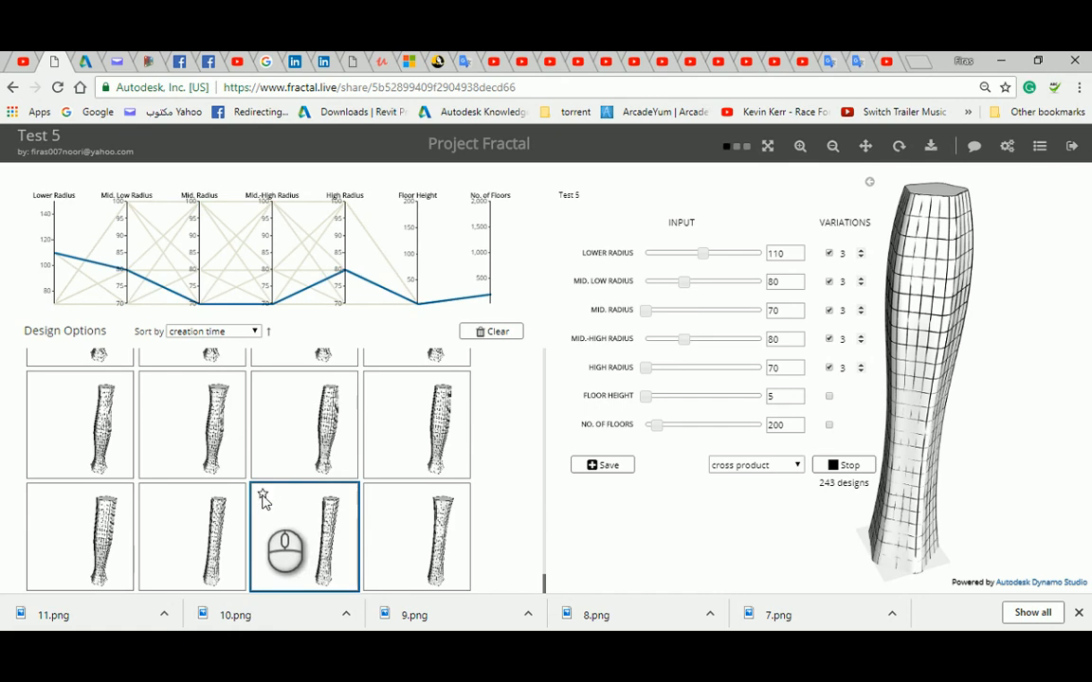
# Step: Stop the generation and load the starred fourth design option, with High Radius 100 and all other radii at 70
pyautogui.click(828, 472)
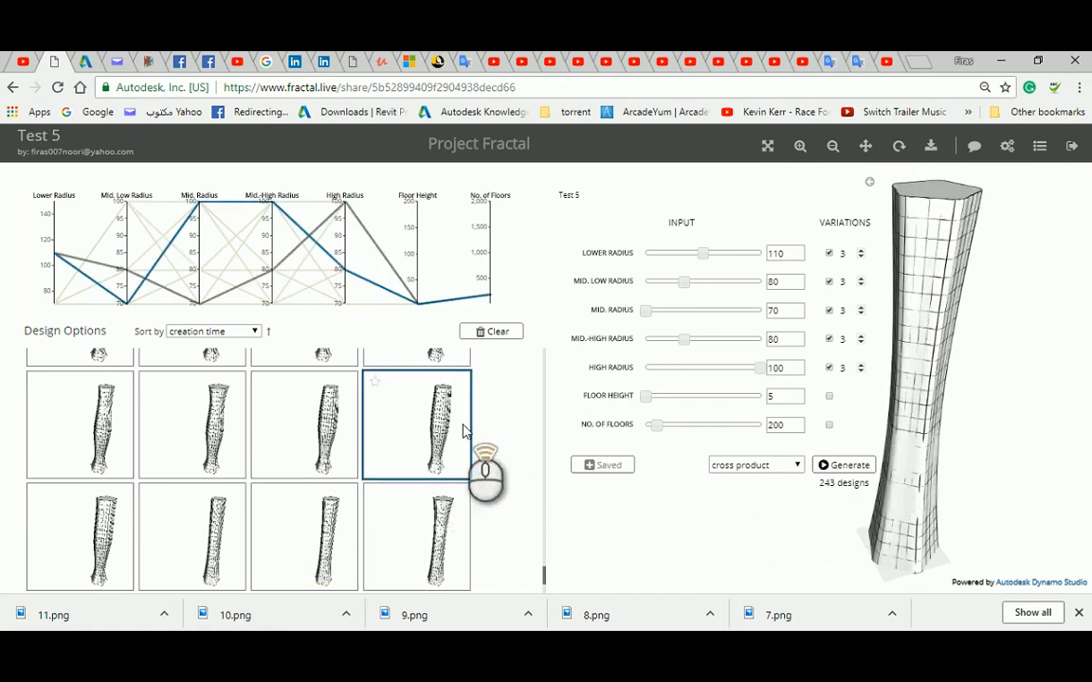
pyautogui.scroll(5, 464, 431)
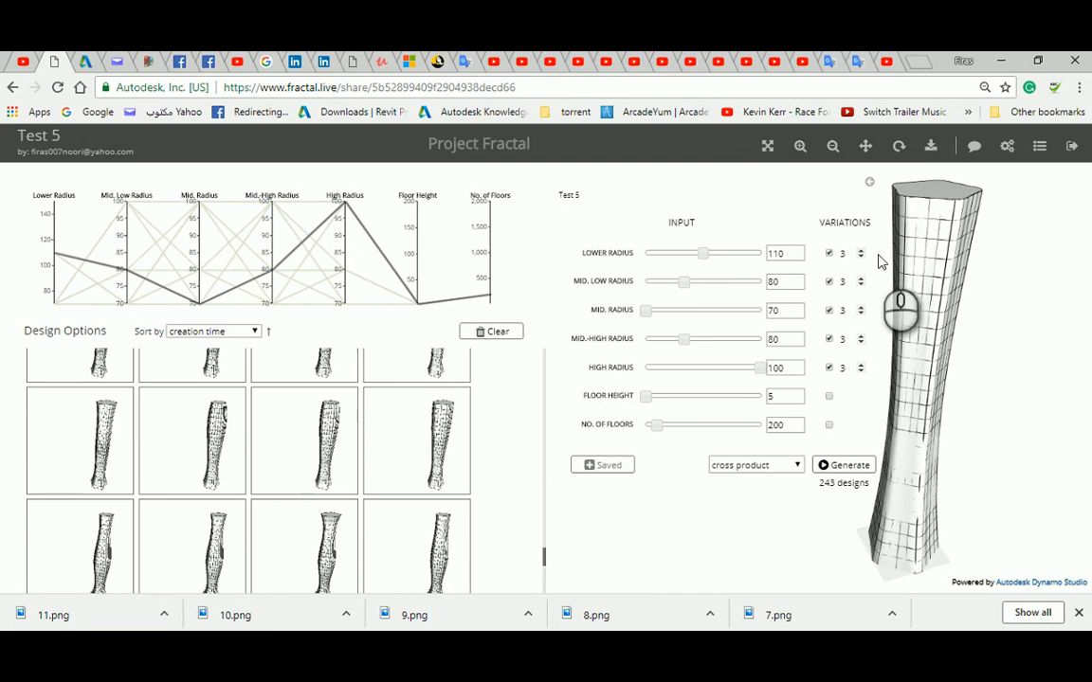
pyautogui.moveTo(547, 561); pyautogui.dragTo(550, 350)
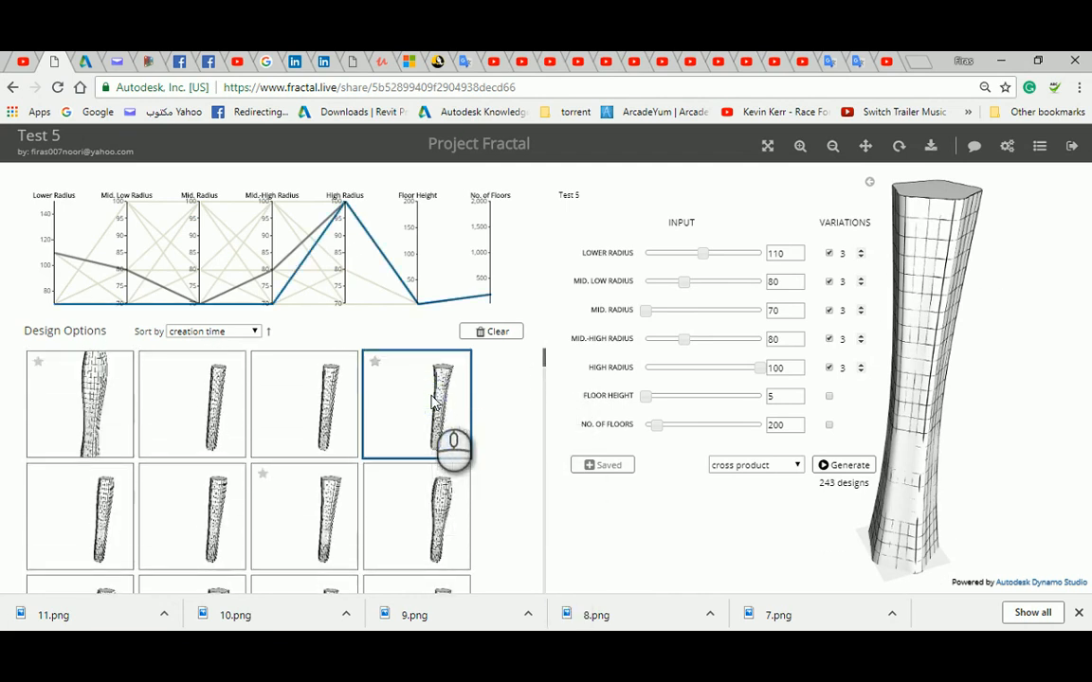
pyautogui.click(417, 522)
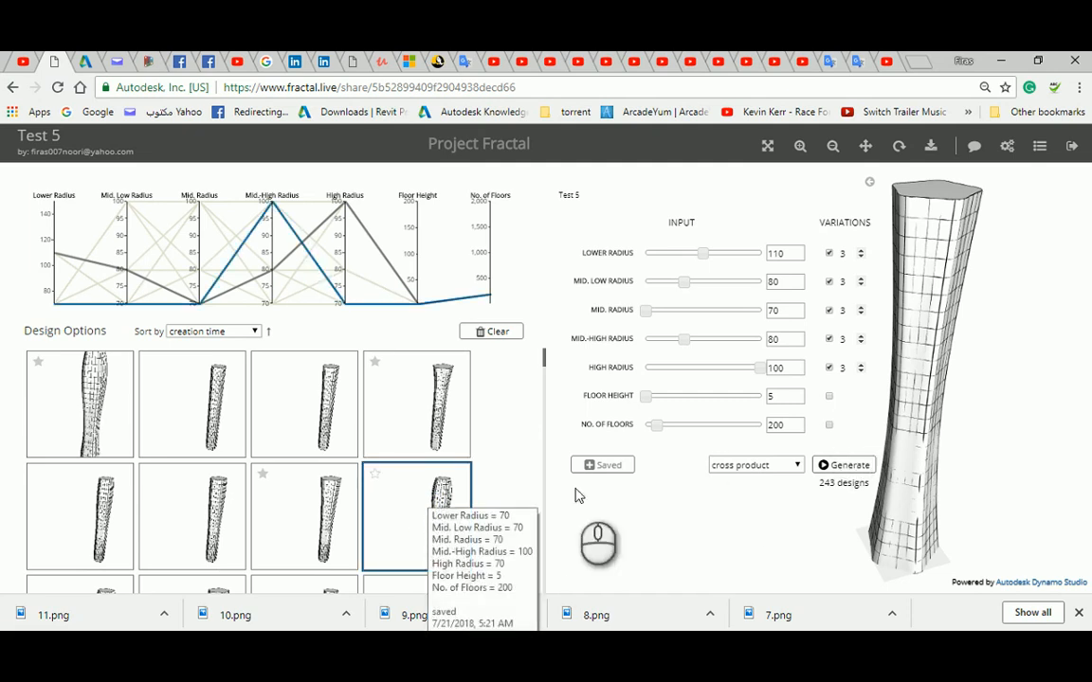
pyautogui.click(442, 510)
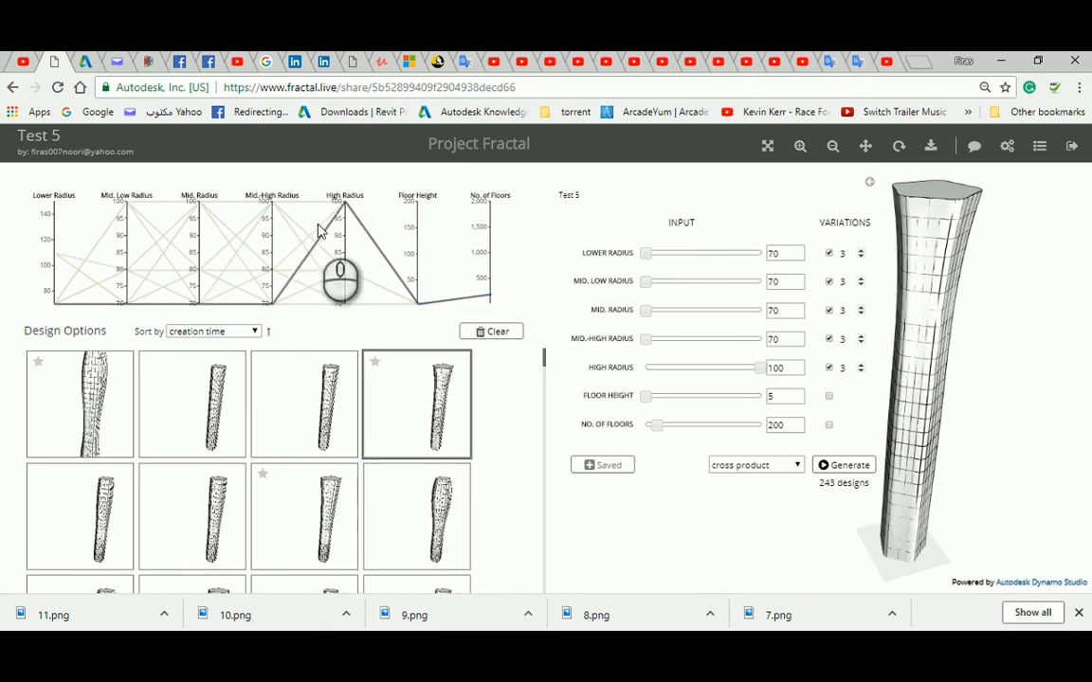
# Step: Load the tower with Mid.-High Radius 100 and filter the options to Mid.-High Radius about 70–83, Mid. Low about 74–84 and High about 95–100
pyautogui.moveTo(403, 540)
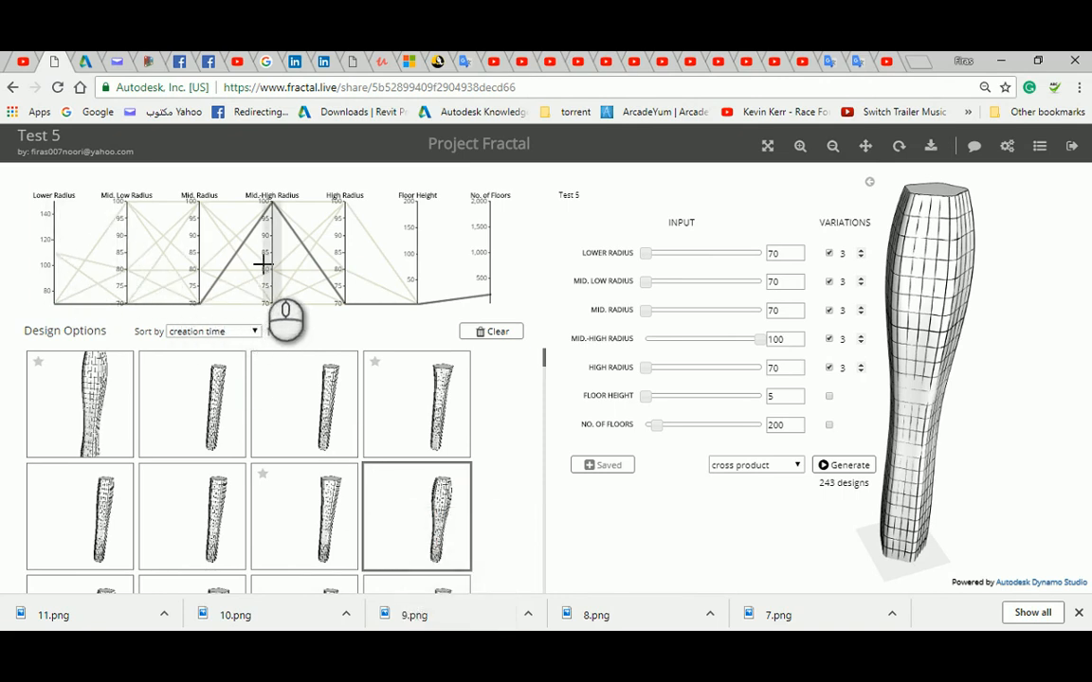
pyautogui.moveTo(258, 254)
pyautogui.mouseDown()
pyautogui.moveTo(280, 303)
pyautogui.moveTo(281, 264)
pyautogui.moveTo(264, 303)
pyautogui.mouseUp()
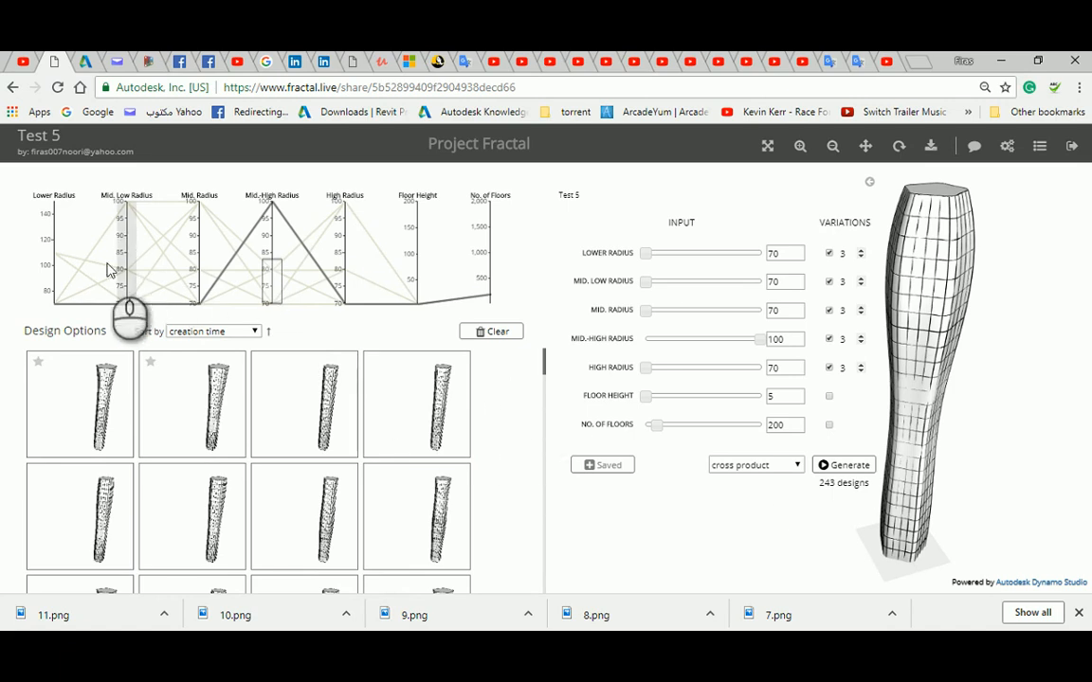
pyautogui.moveTo(118, 254); pyautogui.dragTo(134, 290)
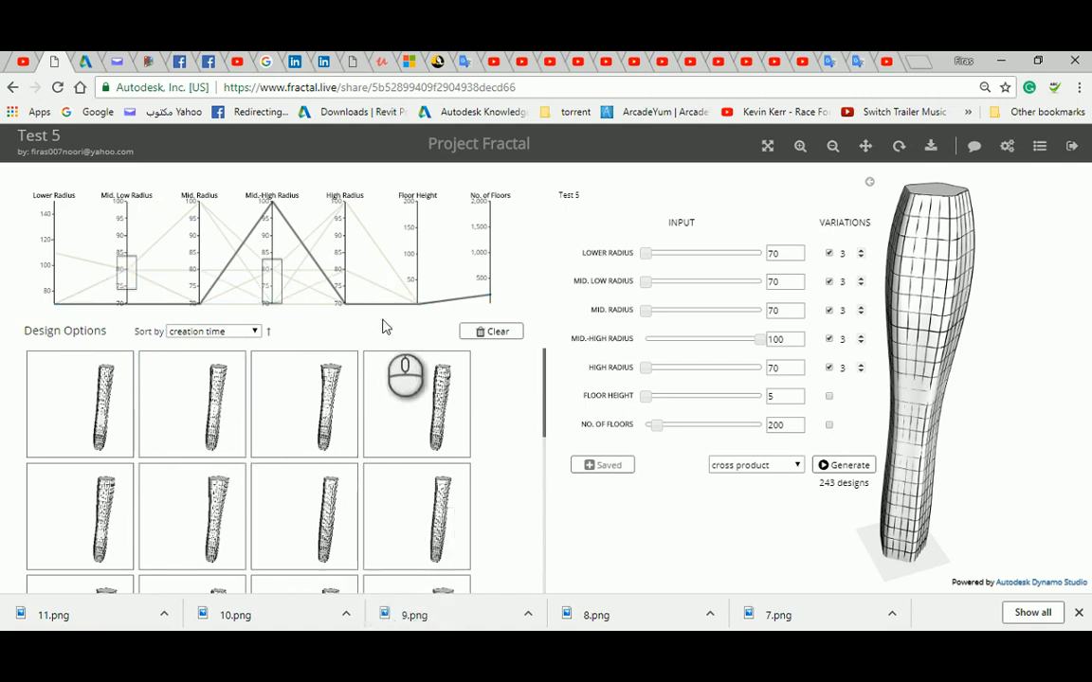
pyautogui.moveTo(337, 219); pyautogui.dragTo(352, 200)
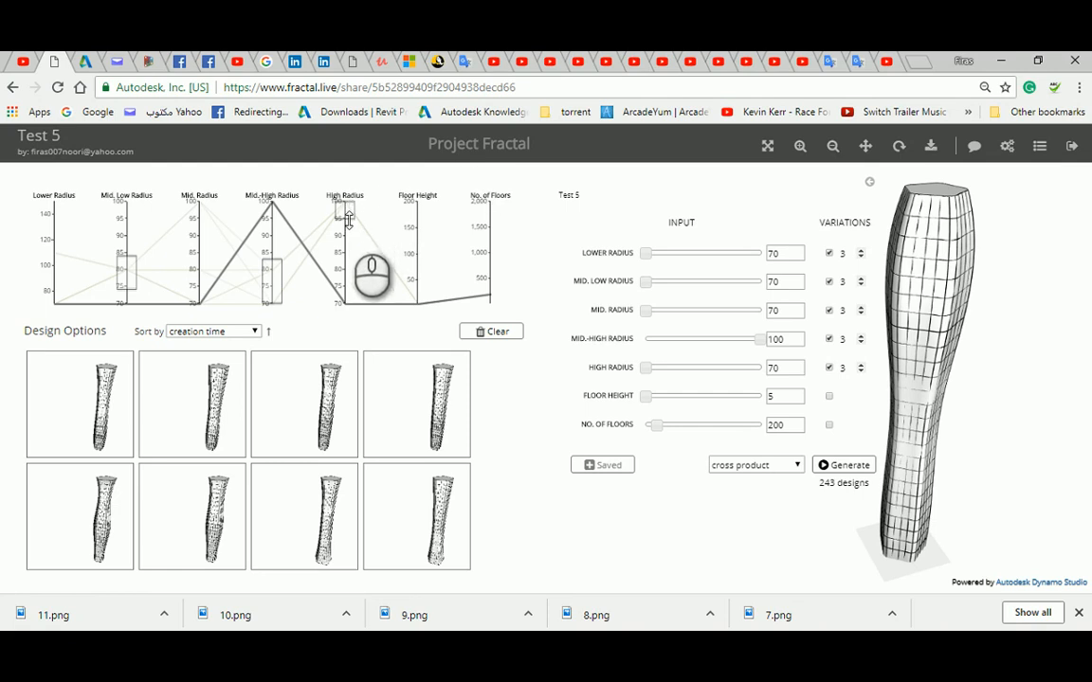
pyautogui.moveTo(349, 220); pyautogui.dragTo(340, 204)
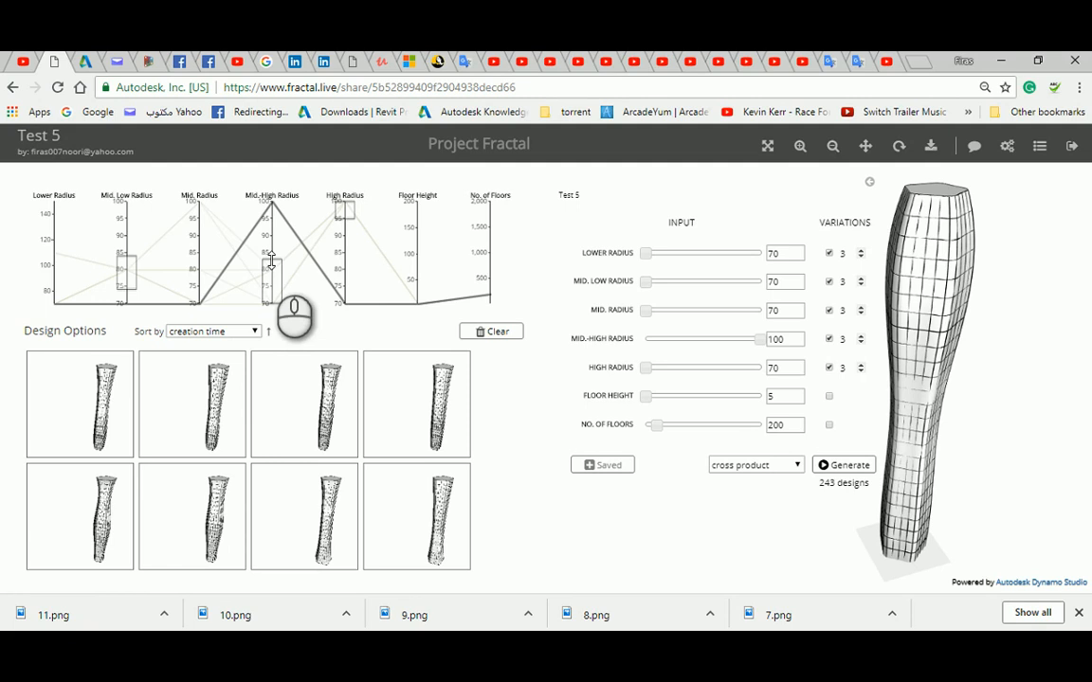
pyautogui.moveTo(271, 260)
pyautogui.mouseDown()
pyautogui.moveTo(270, 207)
pyautogui.moveTo(281, 263)
pyautogui.mouseUp()
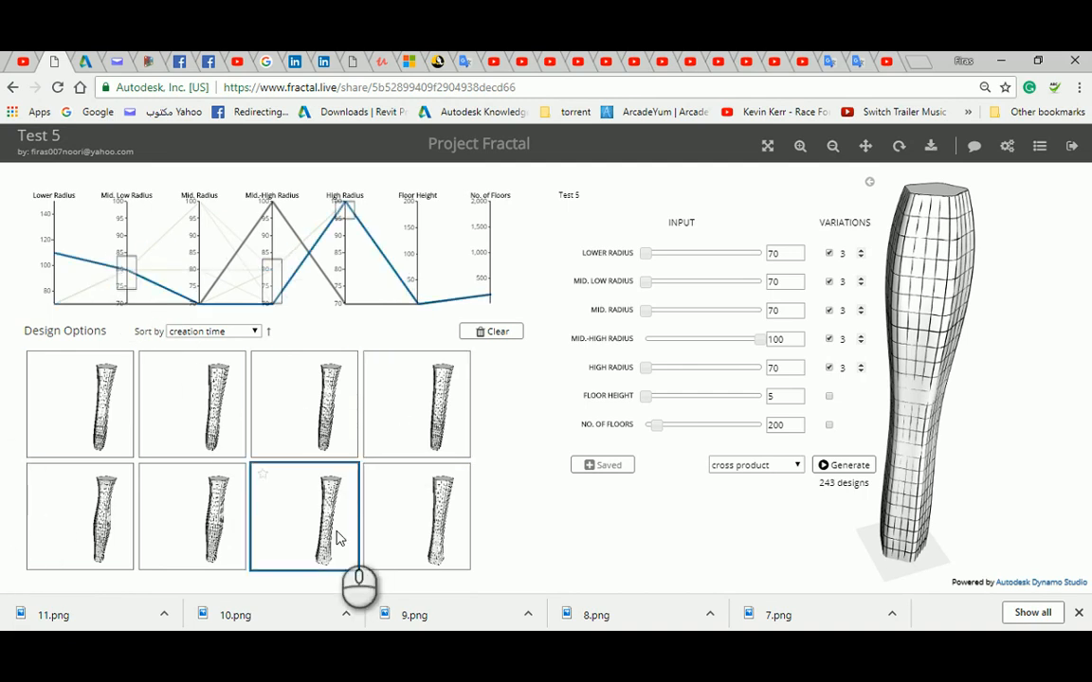
# Step: Clear the range filters on High Radius, Mid.-High Radius and Mid. Low Radius to restore the full set of design options
pyautogui.click(344, 237)
pyautogui.click(272, 242)
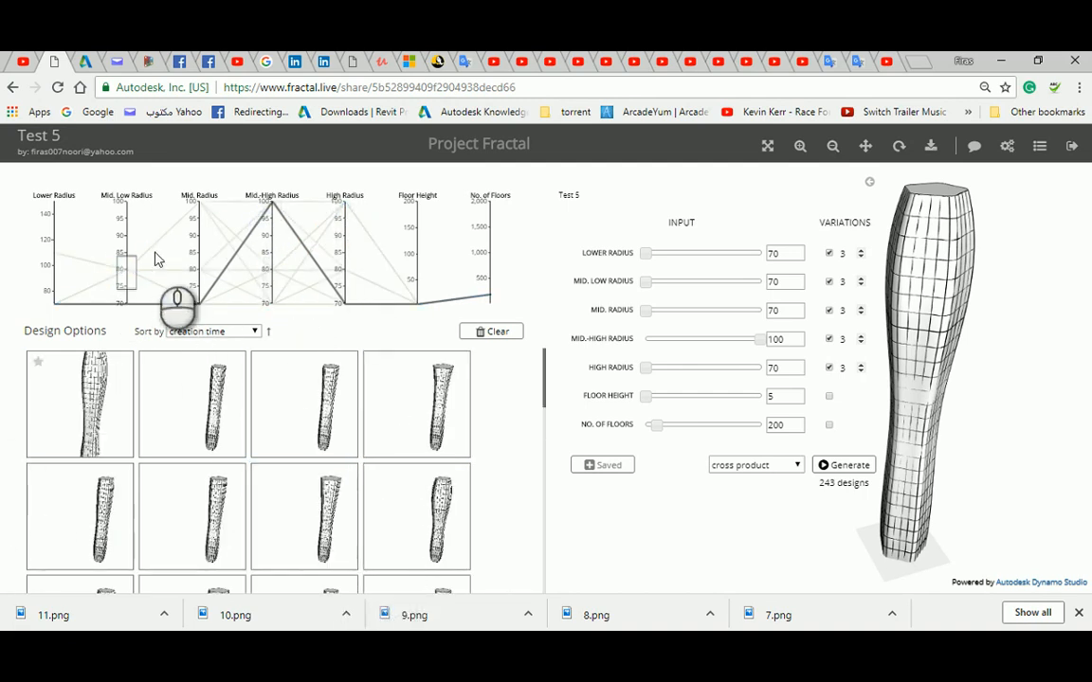
pyautogui.click(127, 232)
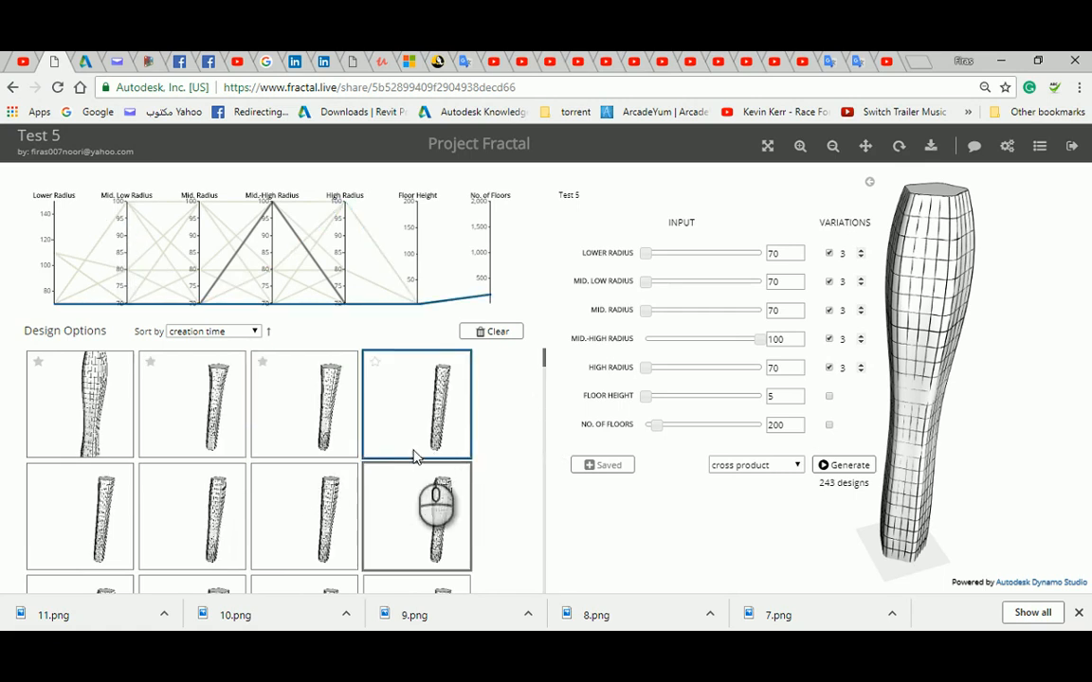
# Step: Browse the unfiltered tower options and sort them by is favorite
pyautogui.scroll(-3, 414, 455)
pyautogui.scroll(3, 415, 455)
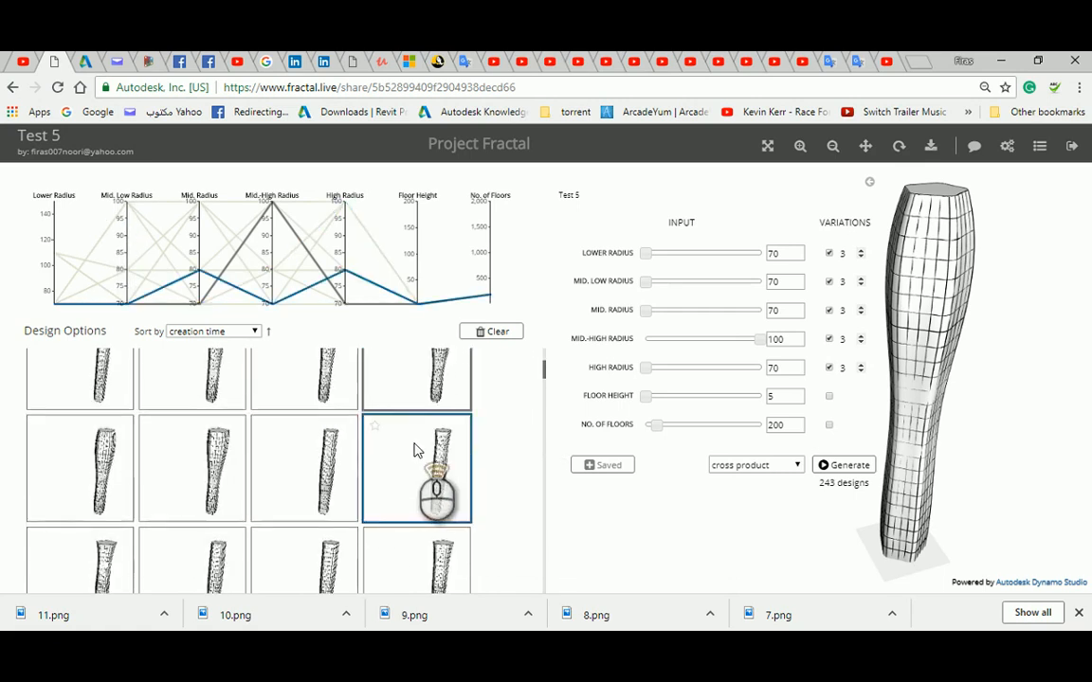
pyautogui.click(254, 332)
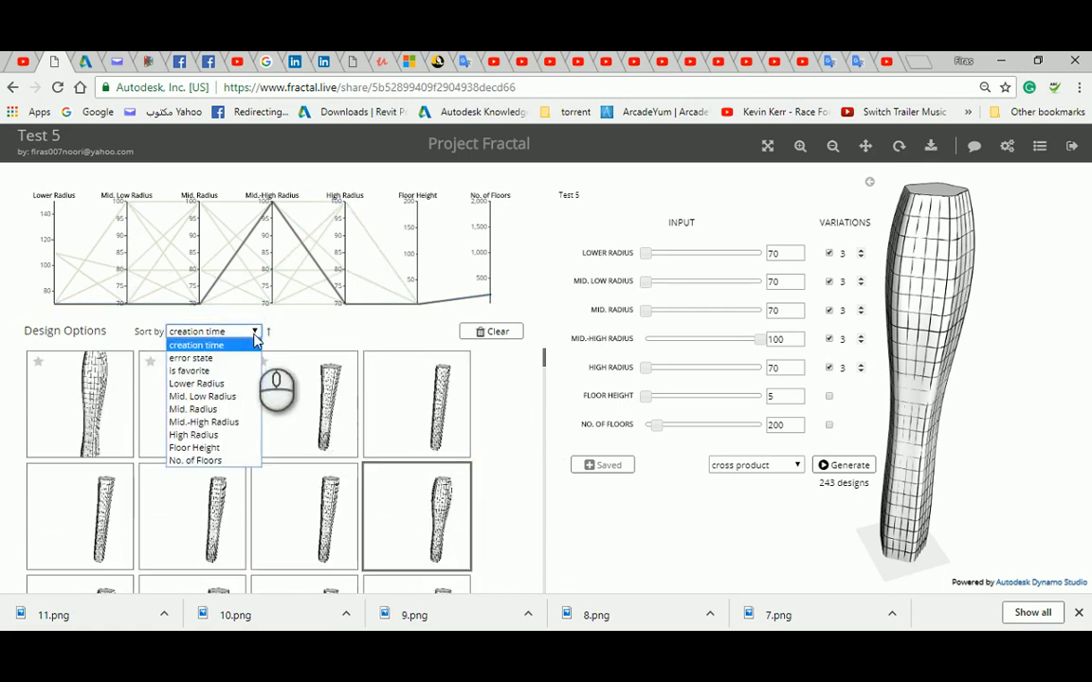
pyautogui.click(217, 372)
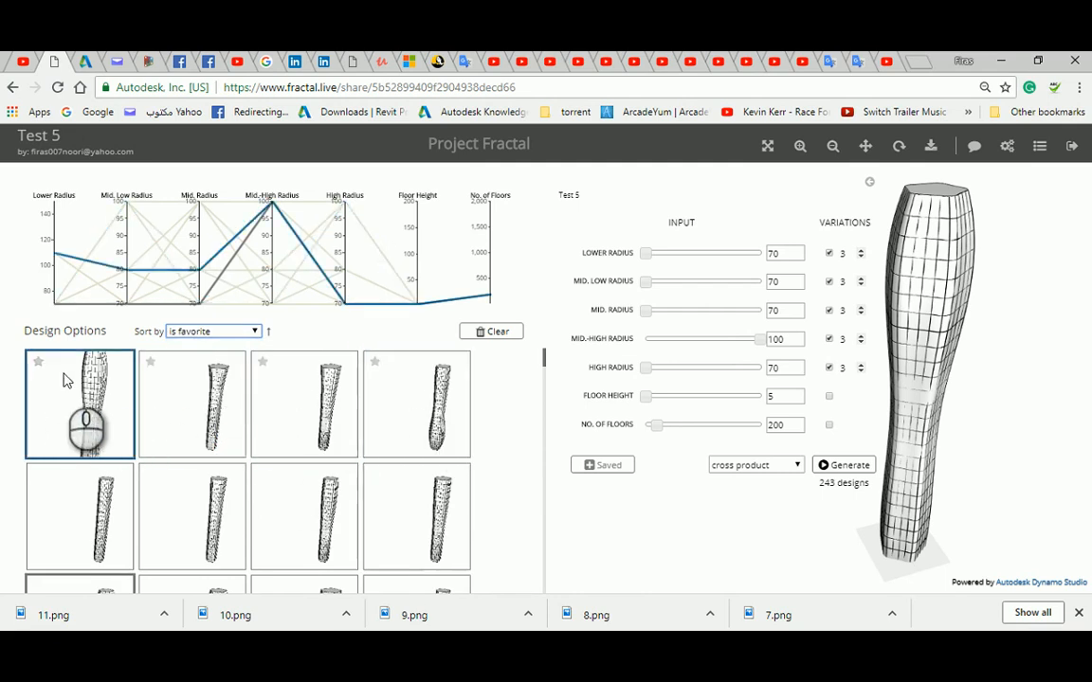
# Step: Return the tower options to creation time order and review the parameter values of the starred towers
pyautogui.click(254, 332)
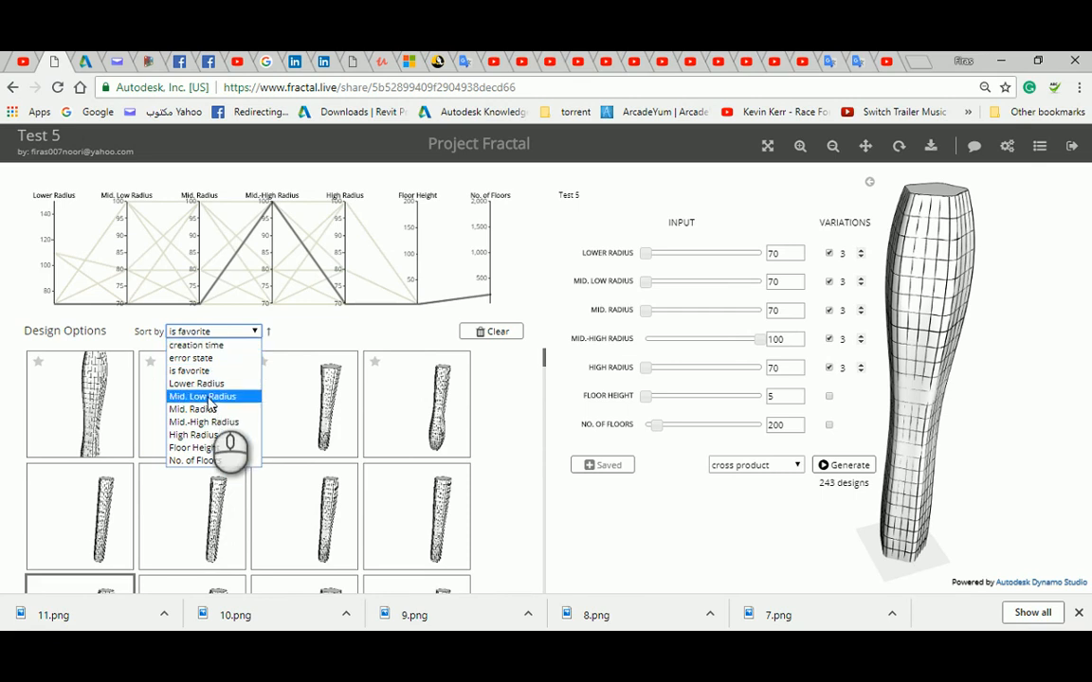
pyautogui.click(211, 347)
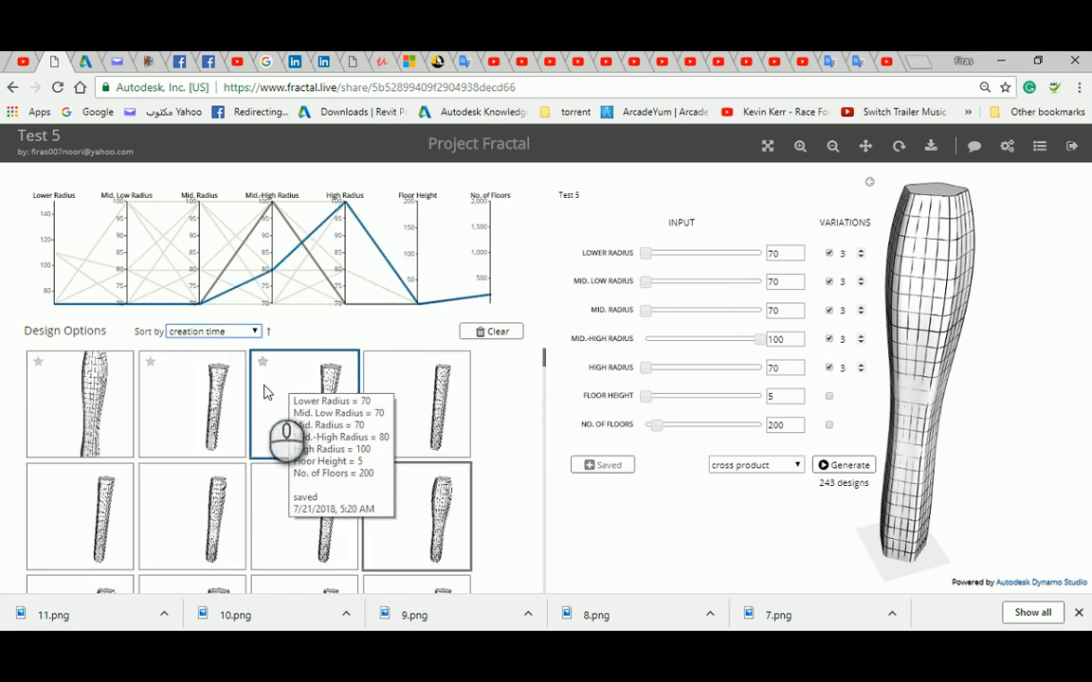
pyautogui.click(115, 414)
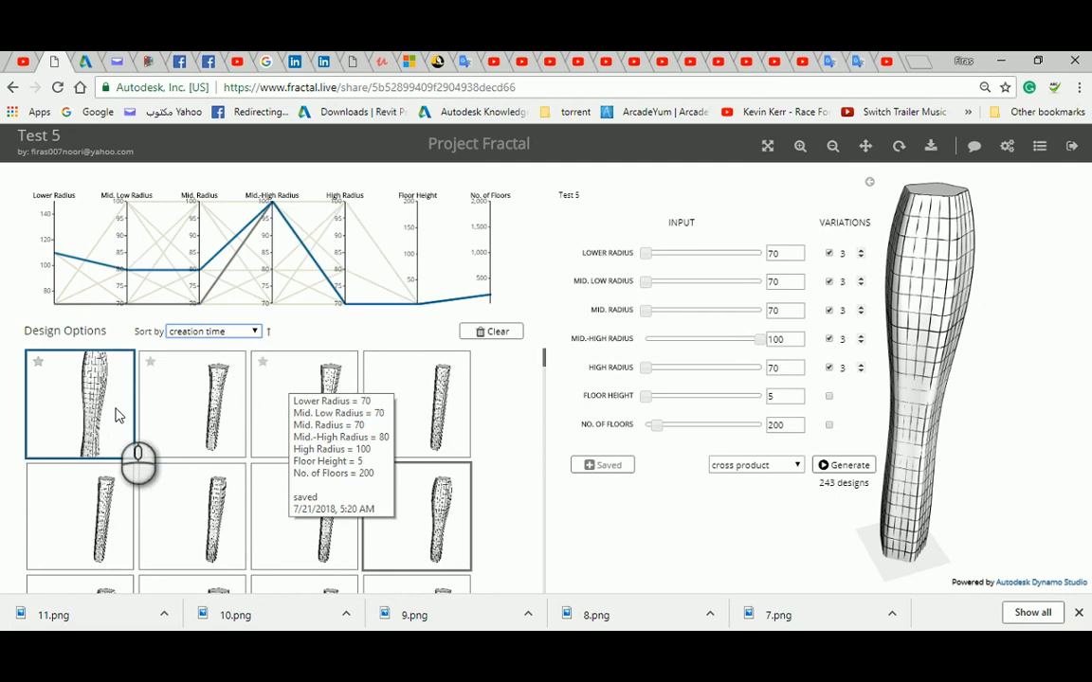
pyautogui.scroll(-1, 115, 414)
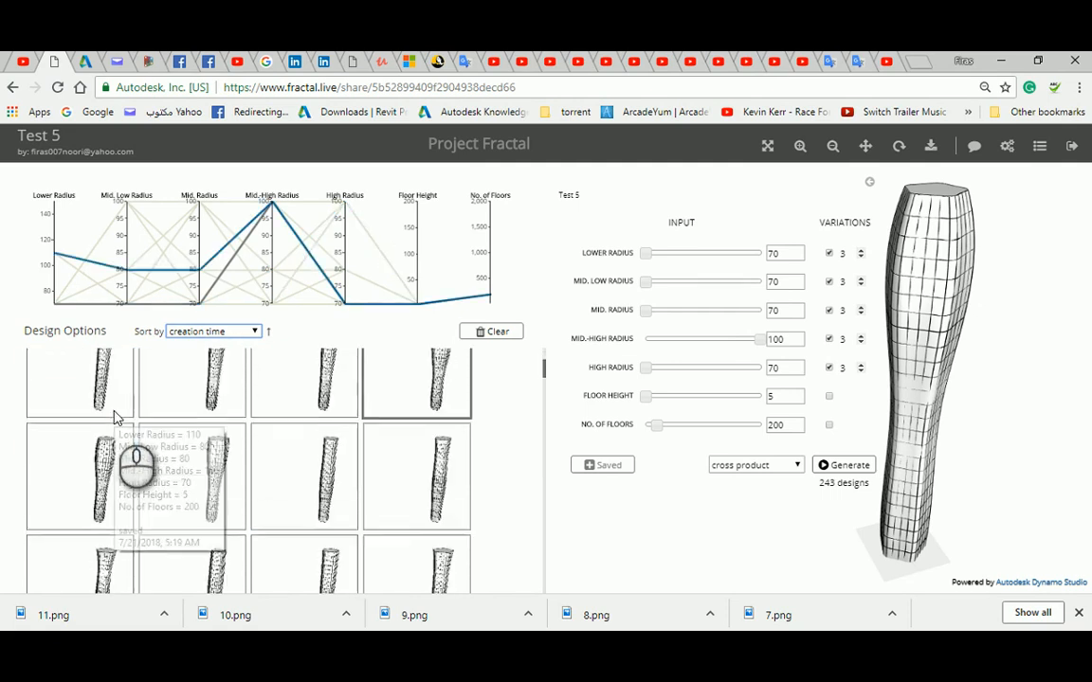
pyautogui.scroll(1, 156, 390)
pyautogui.click(159, 391)
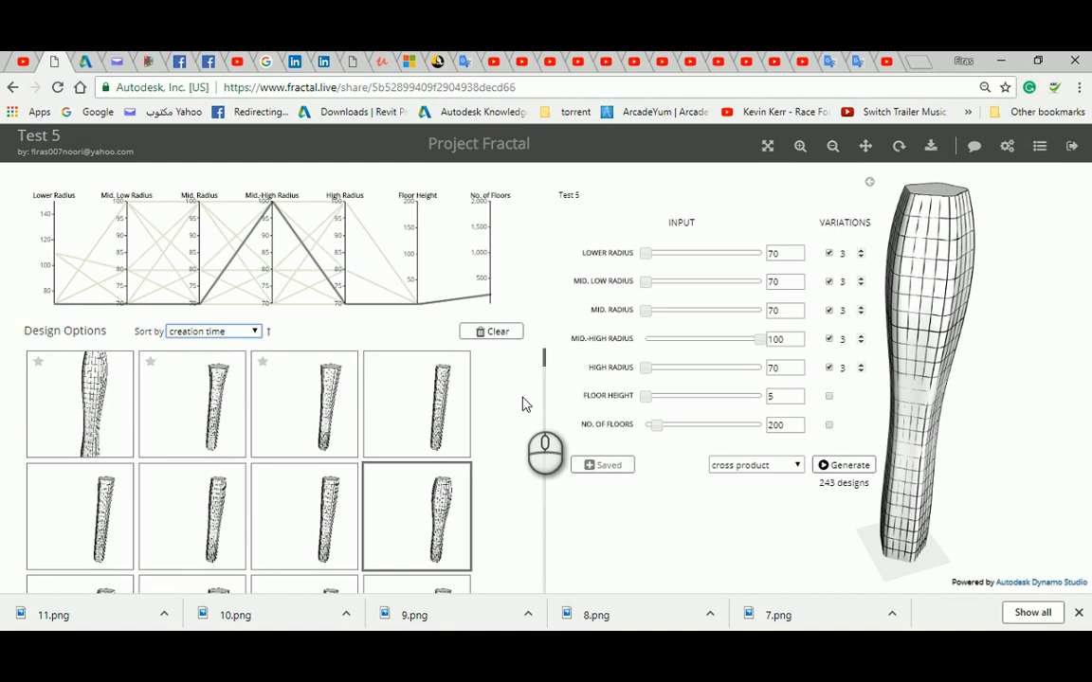
# Step: Open the Snowflake 3 project and sort its design options by is favorite
pyautogui.click(1040, 147)
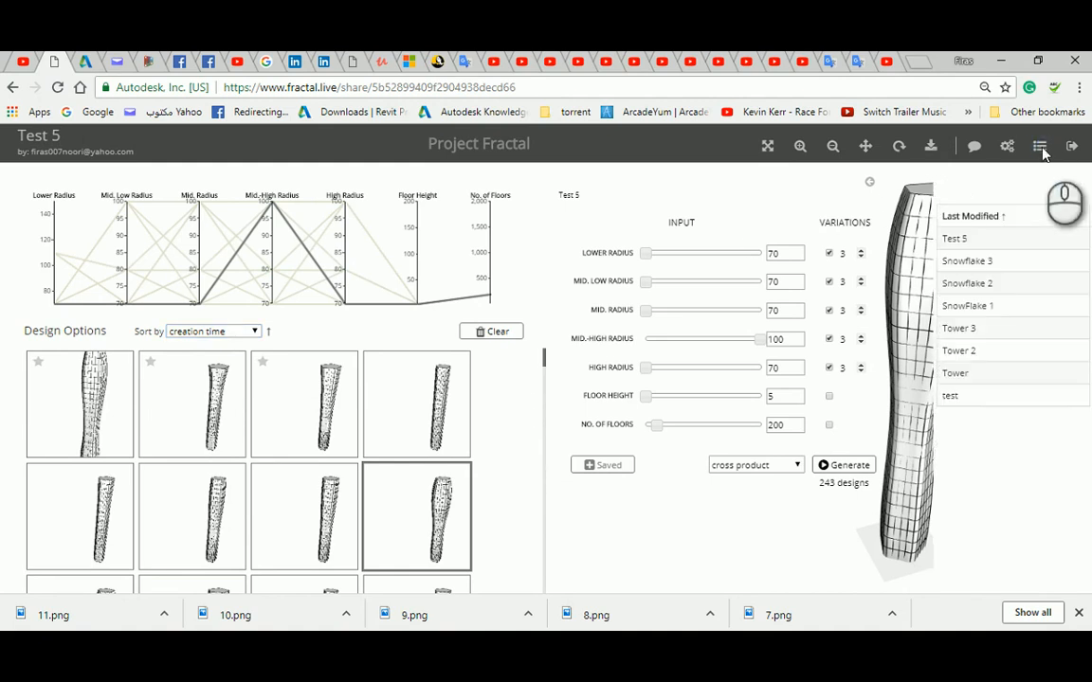
pyautogui.click(967, 261)
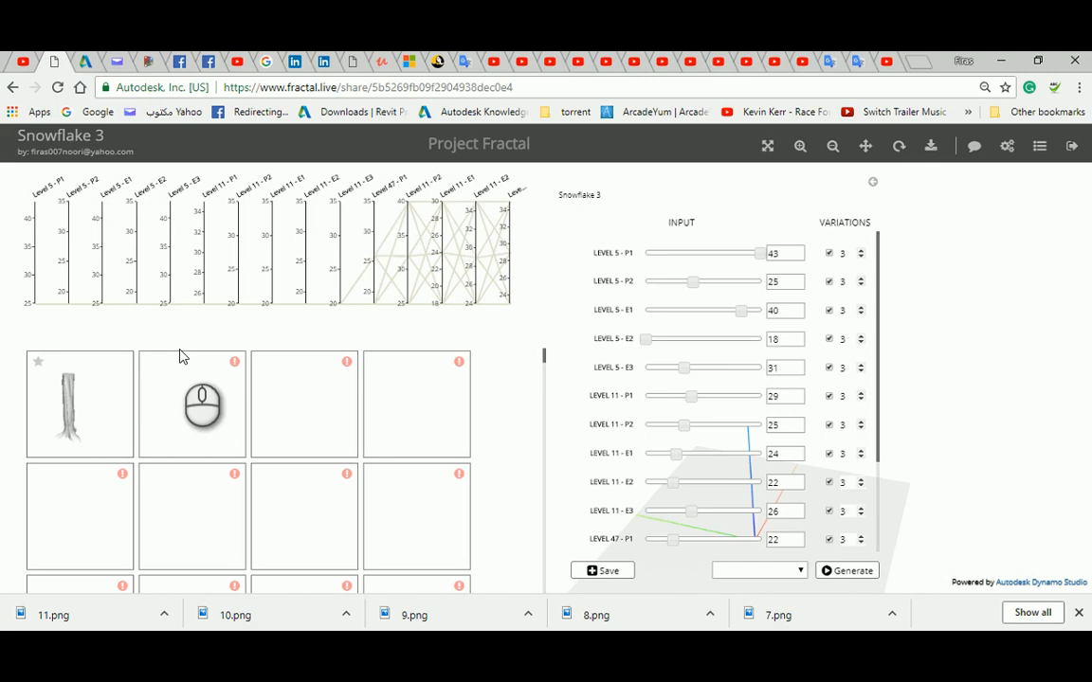
pyautogui.click(230, 331)
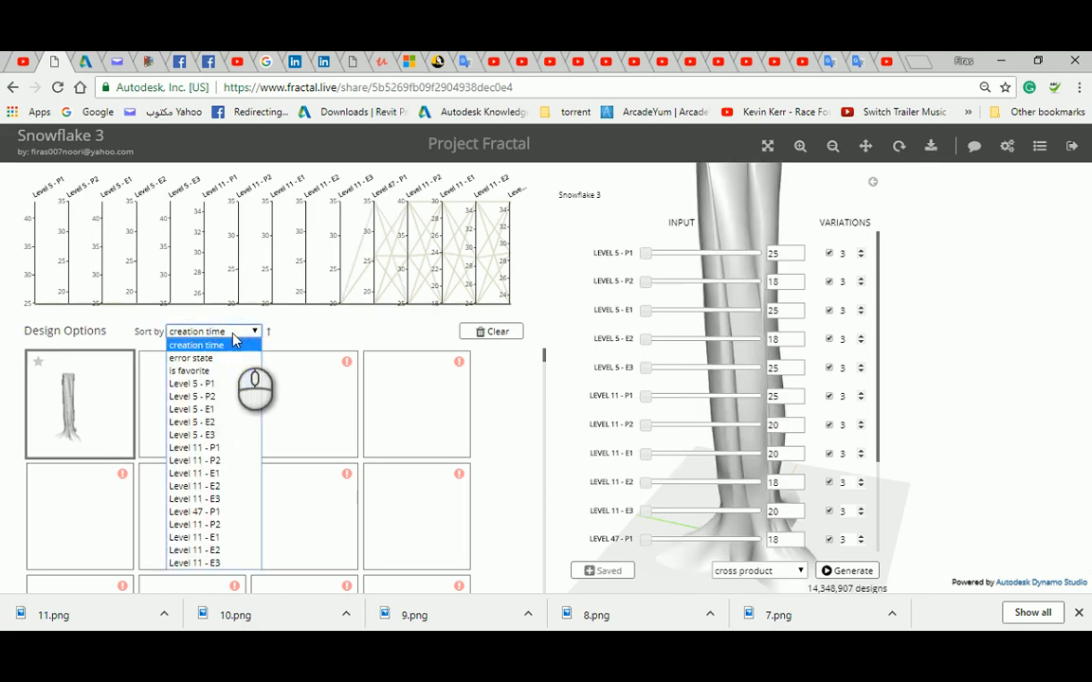
pyautogui.click(202, 371)
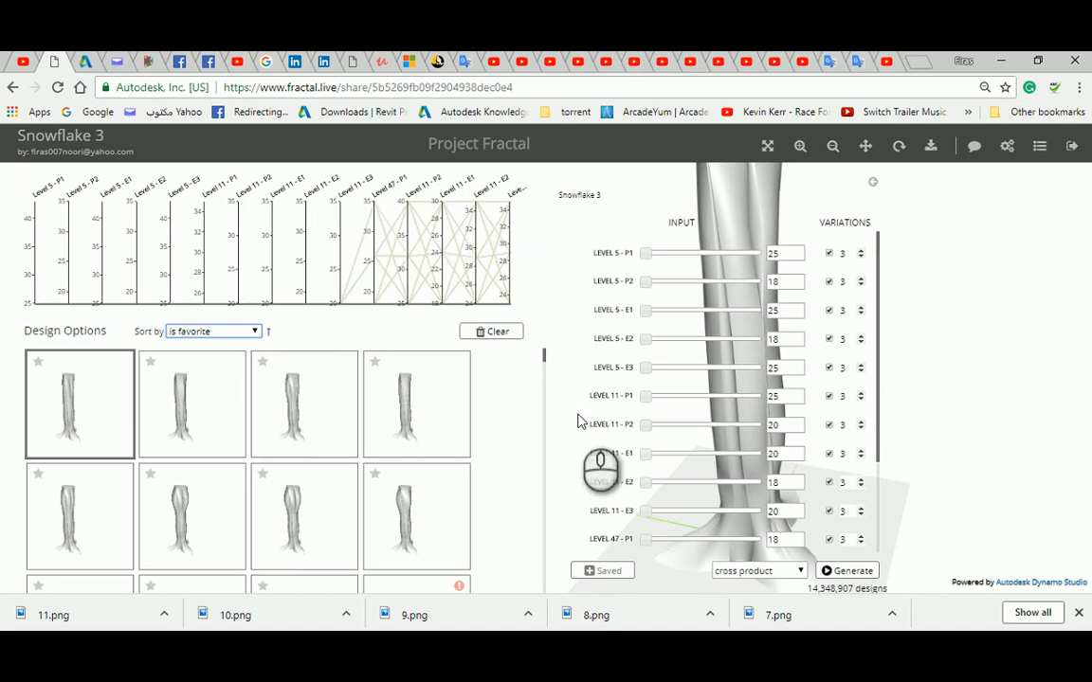
# Step: Preview the starred Snowflake 3 designs, including the second option and the eighth, which has Level 47 - P1 at 35
pyautogui.click(183, 417)
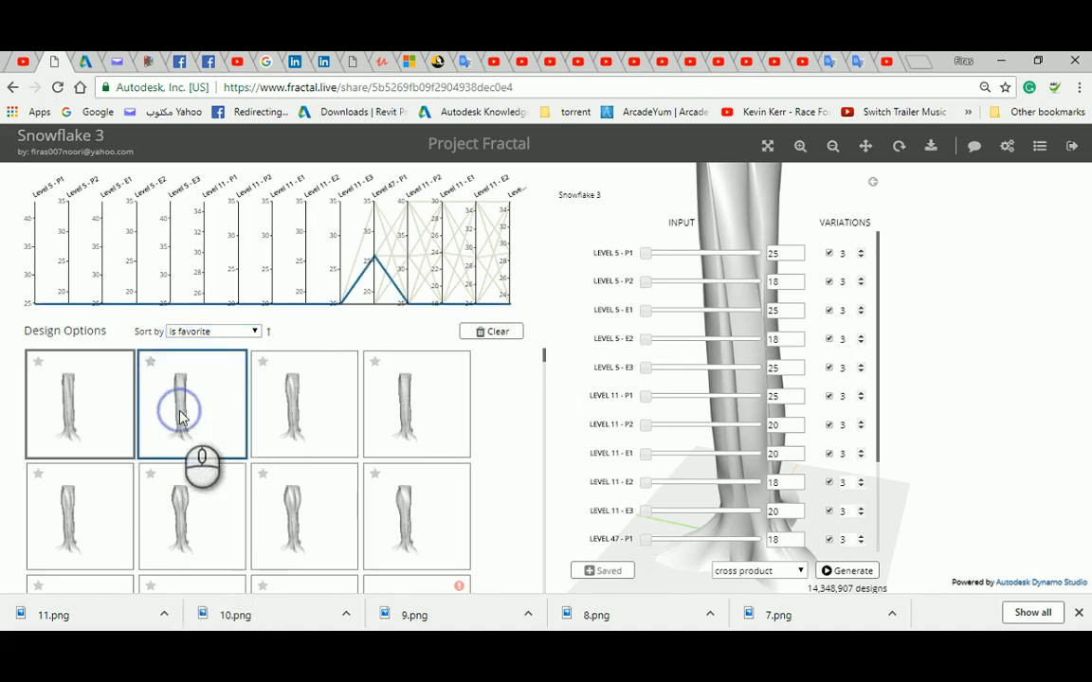
pyautogui.click(315, 417)
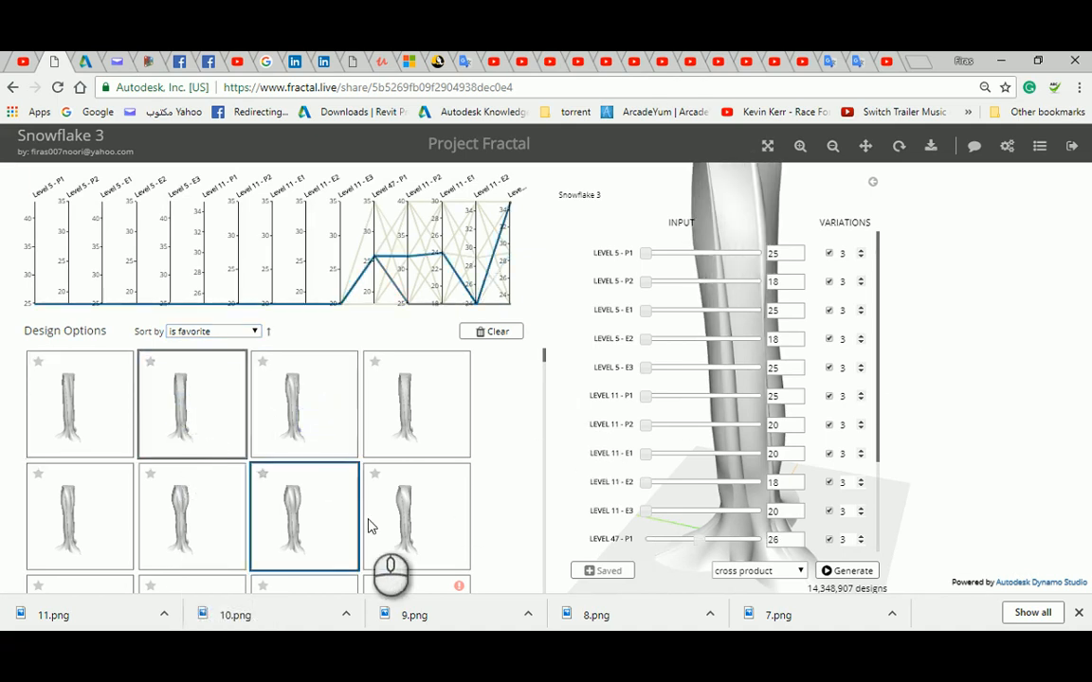
pyautogui.click(399, 520)
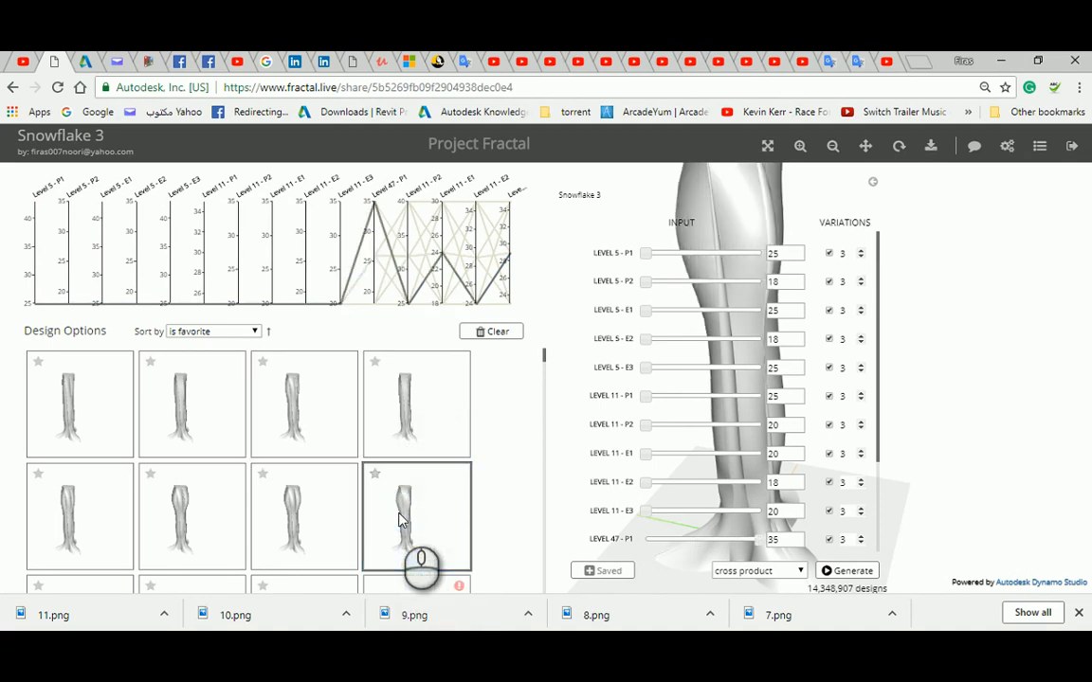
# Step: Examine the Snowflake 3 design options marked with errors, the remaining input parameters and the number of possible designs
pyautogui.scroll(-3, 305, 509)
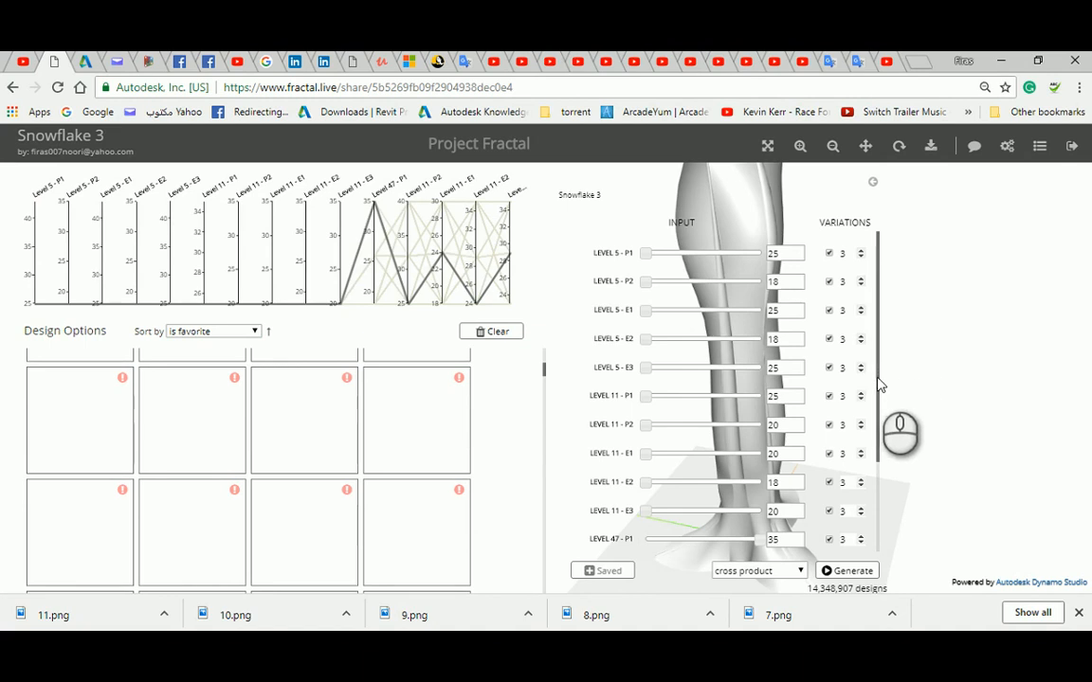
pyautogui.moveTo(878, 380); pyautogui.dragTo(881, 491)
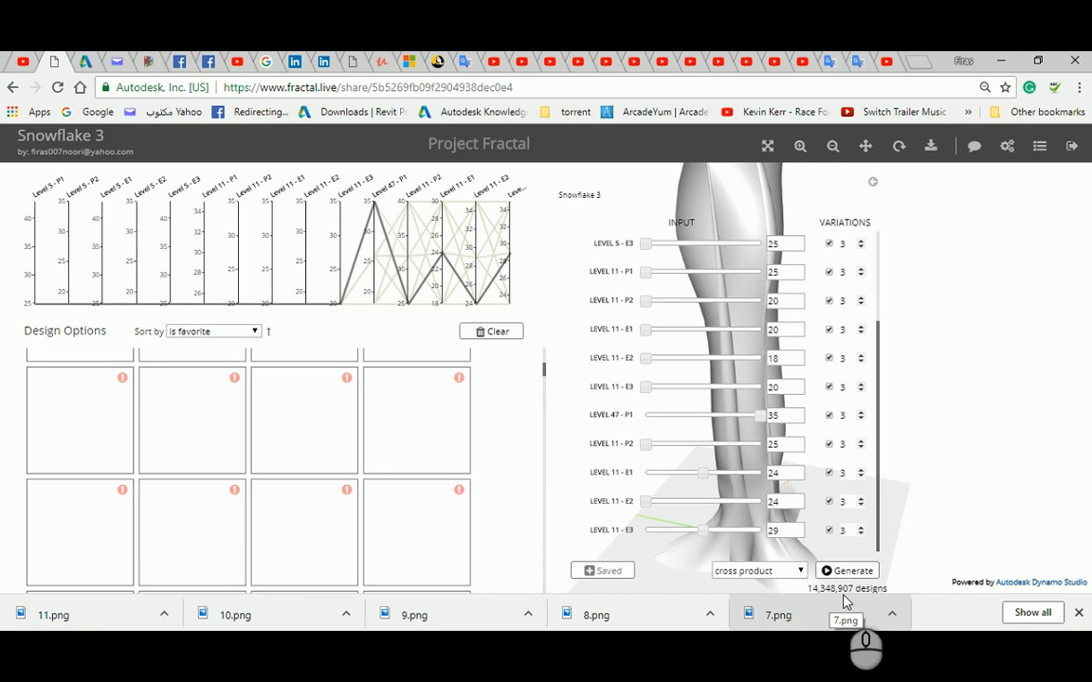
pyautogui.moveTo(813, 593)
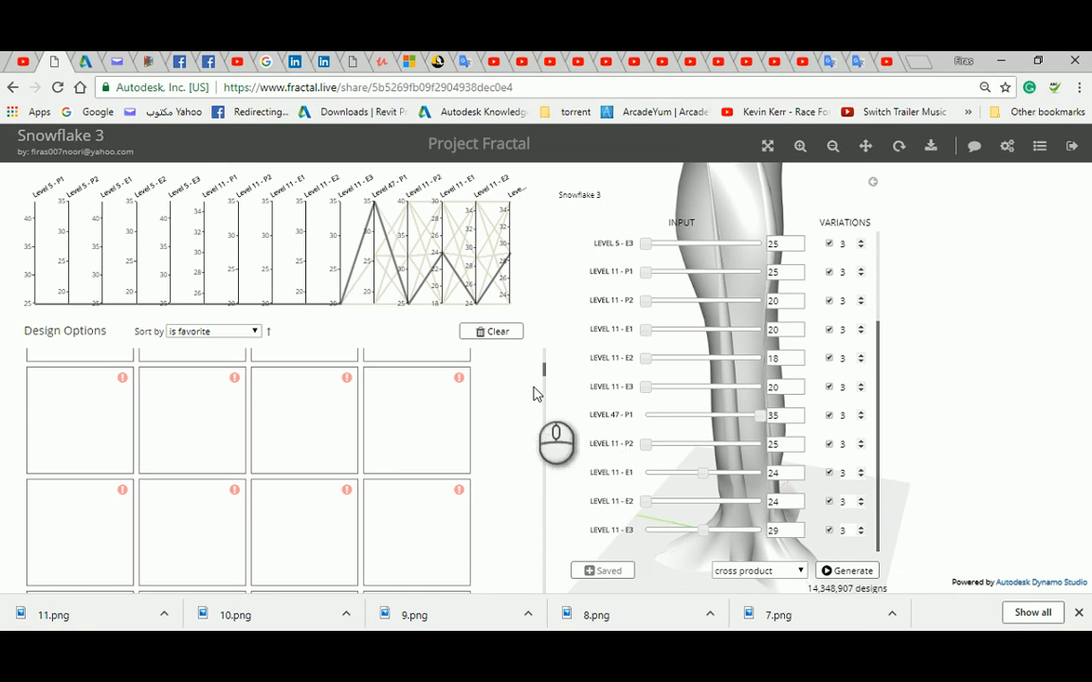
pyautogui.scroll(1, 460, 392)
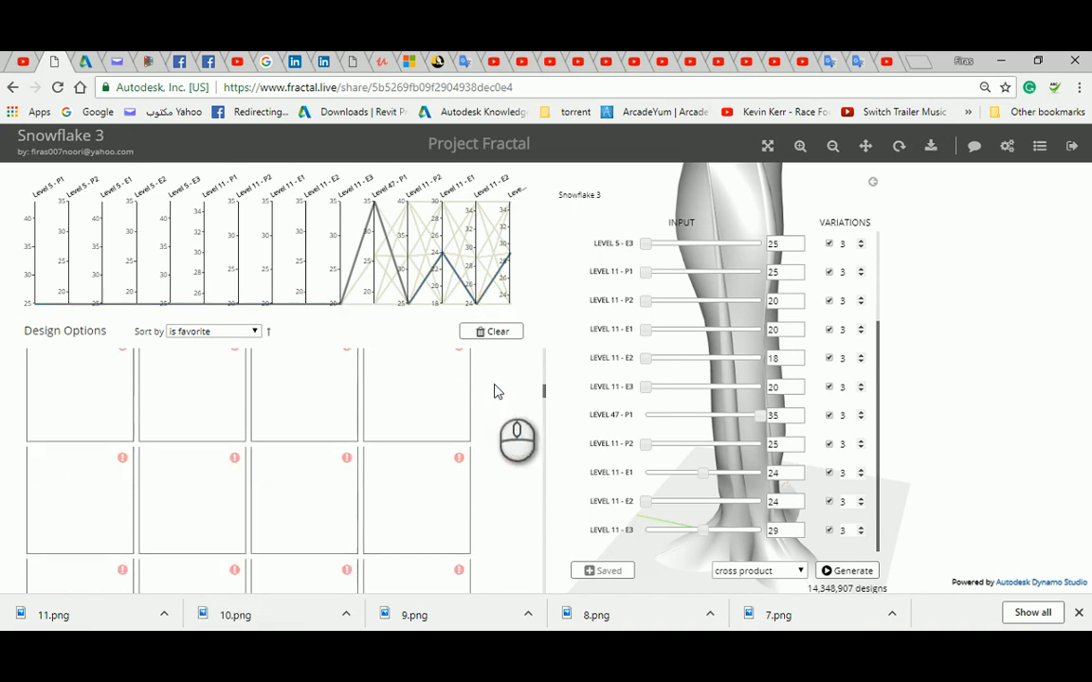
pyautogui.scroll(-1, 477, 422)
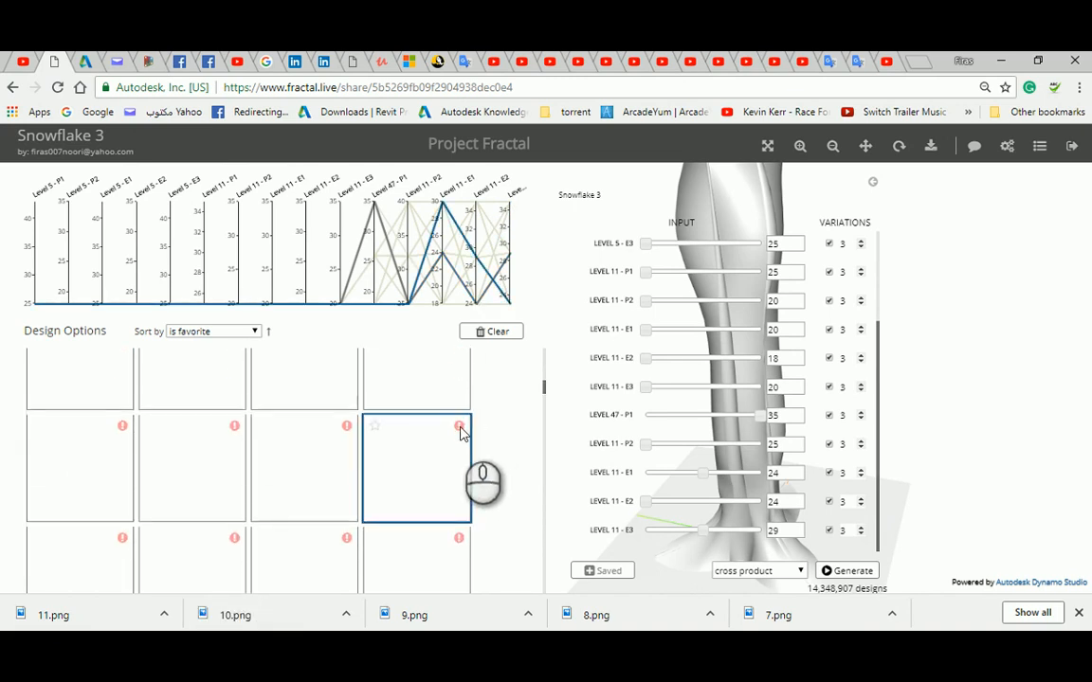
pyautogui.scroll(6, 460, 427)
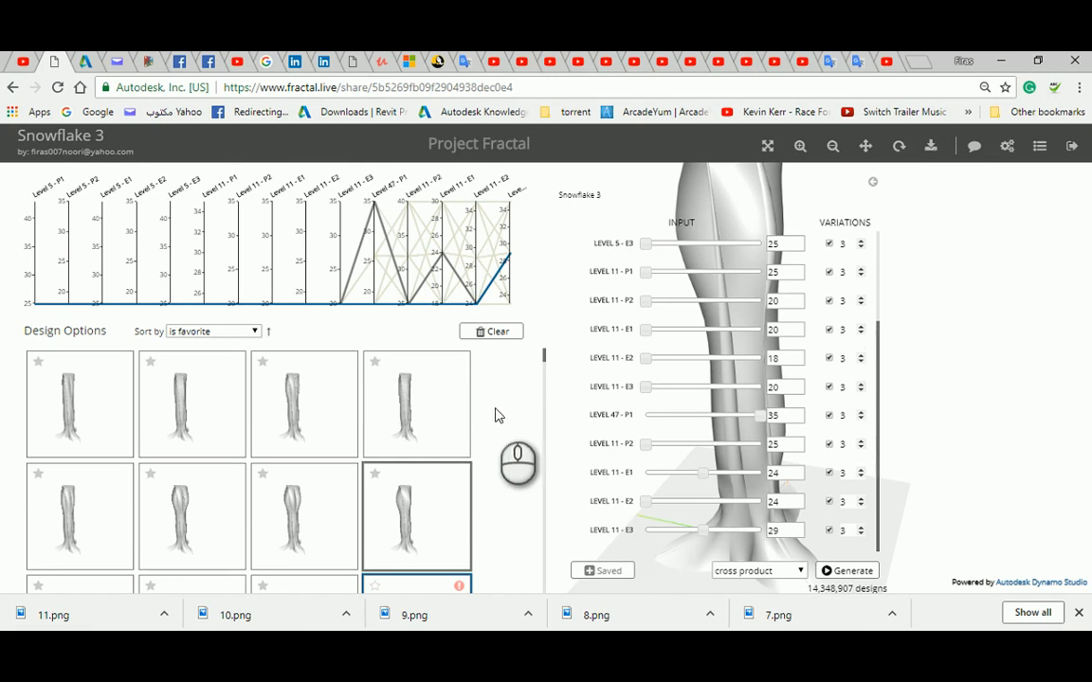
pyautogui.scroll(-3, 500, 414)
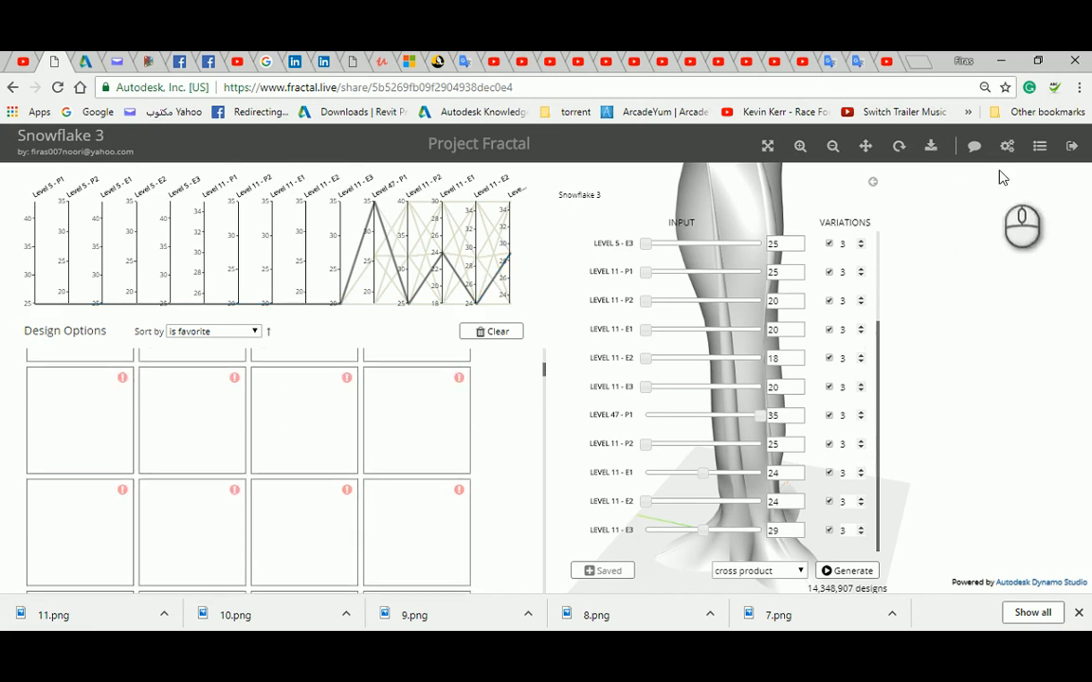
# Step: Reopen the Test 5 project from the list of saved projects
pyautogui.click(1040, 146)
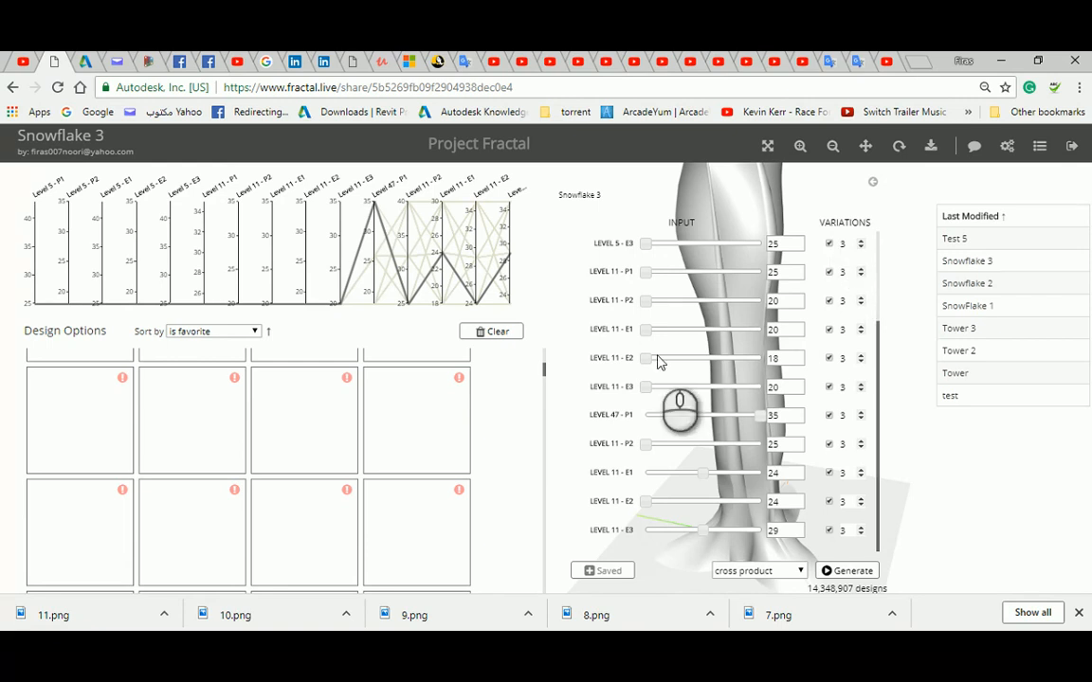
pyautogui.click(953, 238)
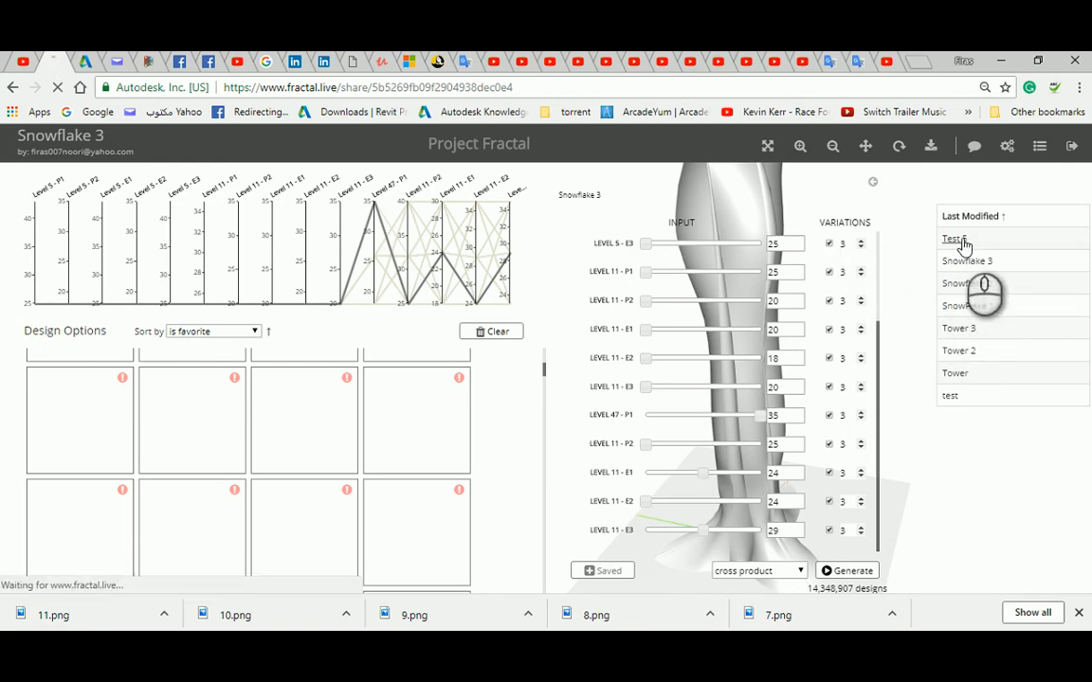